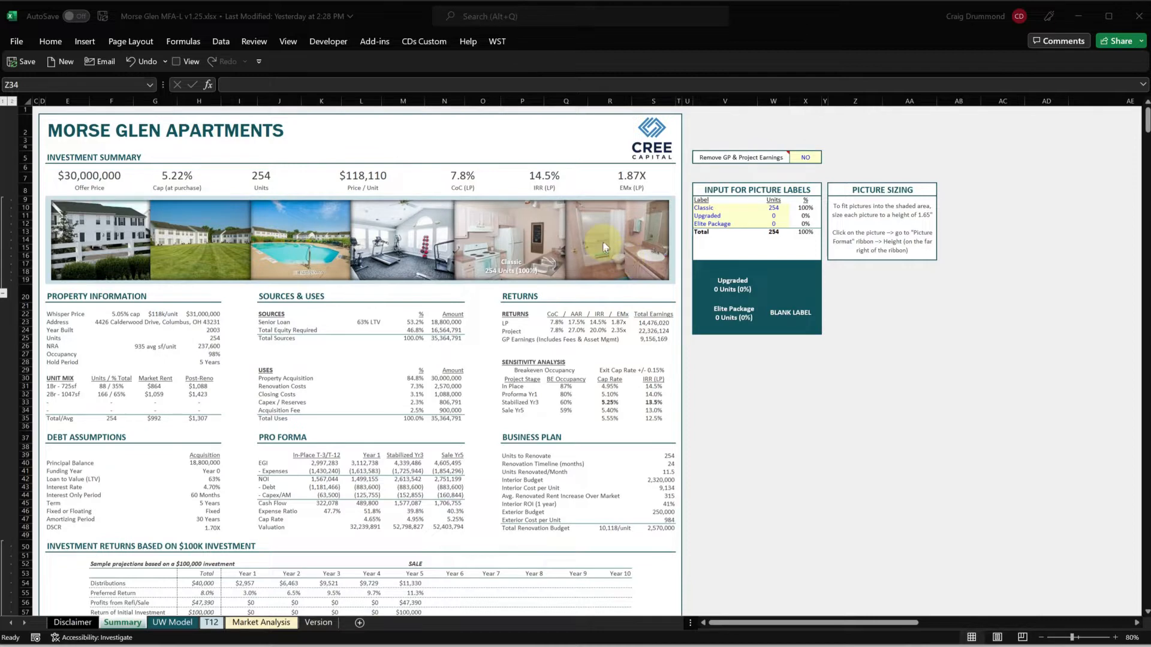
Select all six property pictures in the shaded strip and enlarge them together to about 2.45" high
{"action": "left_click", "coordinate": [617, 227]}
{"action": "left_click", "coordinate": [510, 223]}
{"action": "left_click", "coordinate": [396, 236]}
{"action": "left_click", "coordinate": [274, 233]}
{"action": "left_click", "coordinate": [70, 249], "text": "ctrl"}
{"action": "left_click", "coordinate": [181, 236], "text": "ctrl"}
{"action": "left_click", "coordinate": [390, 235], "text": "ctrl"}
{"action": "left_click", "coordinate": [540, 227], "text": "ctrl"}
{"action": "left_click", "coordinate": [581, 224], "text": "ctrl"}
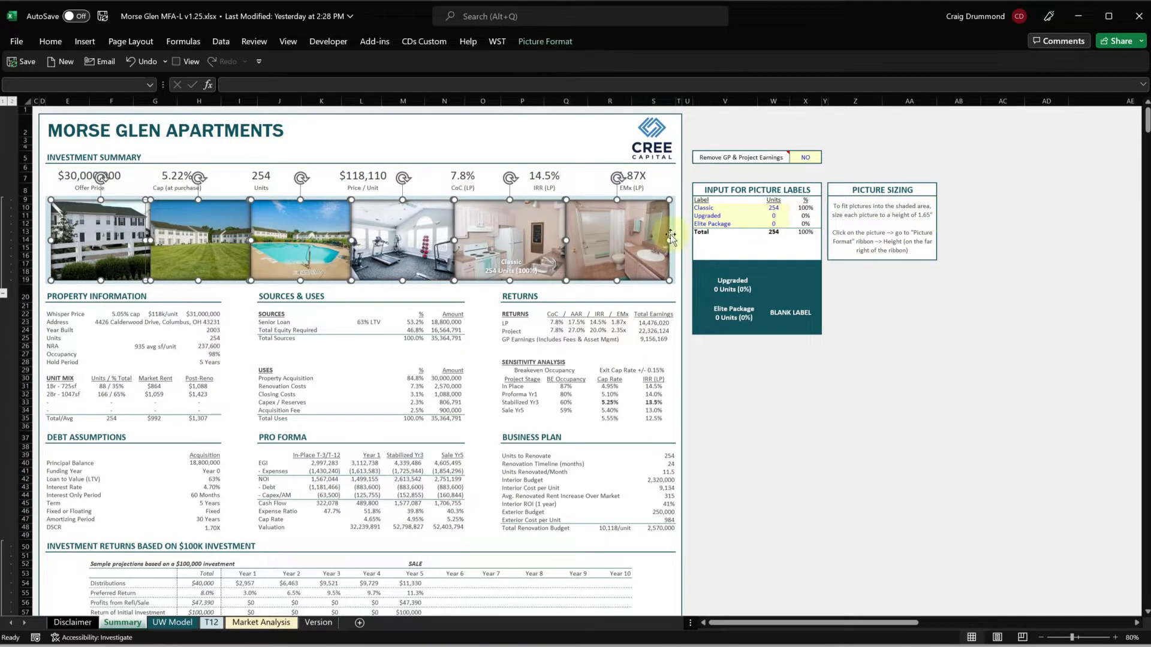
{"action": "left_click_drag", "start_coordinate": [670, 281], "coordinate": [782, 407]}
Move the bathroom, kitchen and gym pictures below the shaded strip and place the Classic label on the teal label box
{"action": "left_click_drag", "start_coordinate": [527, 258], "coordinate": [538, 383]}
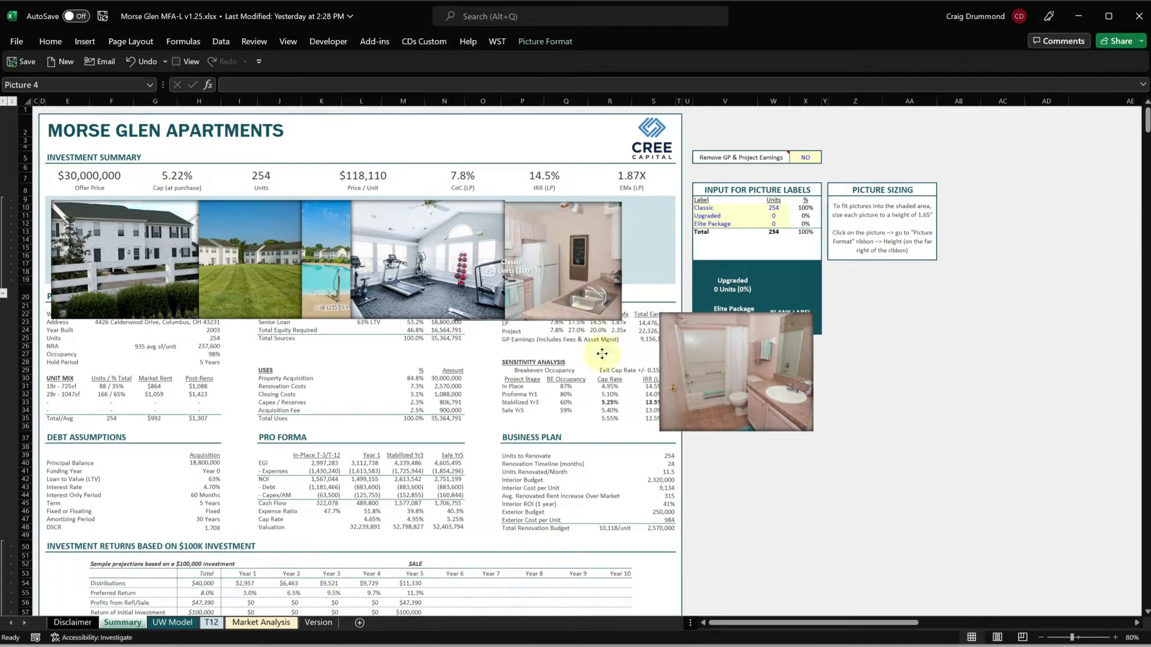
{"action": "left_click_drag", "start_coordinate": [480, 252], "coordinate": [490, 373]}
{"action": "left_click", "coordinate": [508, 268]}
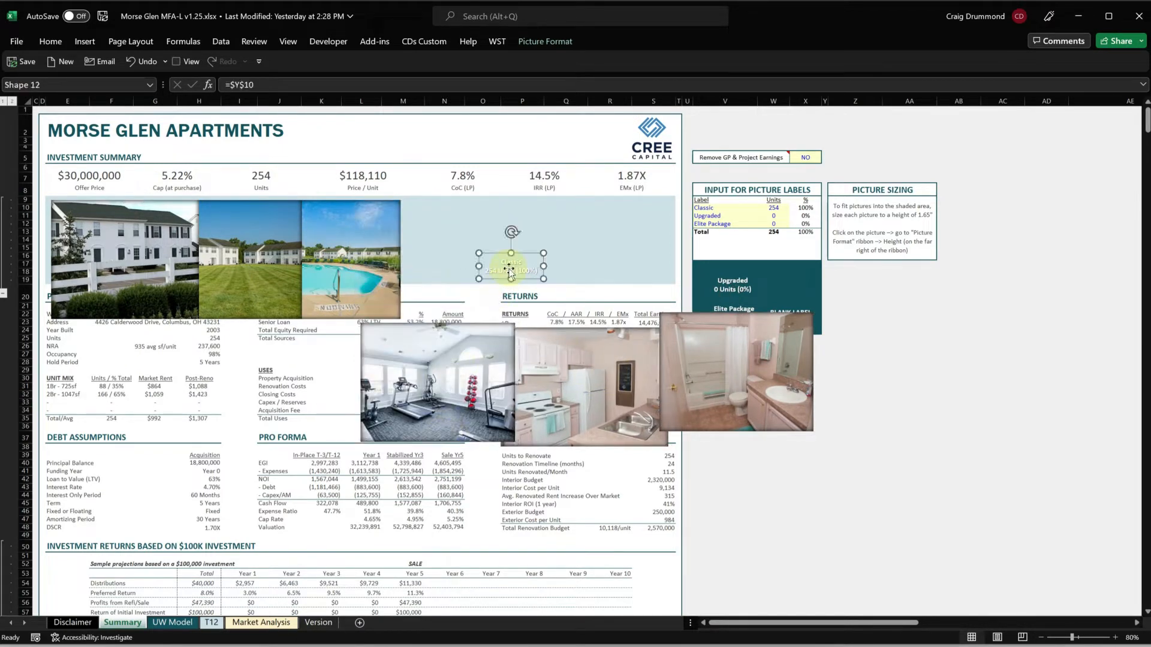
{"action": "left_click_drag", "start_coordinate": [525, 282], "coordinate": [796, 289]}
Move the pool, lawn and building pictures below the shaded strip and reposition the gym and kitchen pictures beside them
{"action": "left_click_drag", "start_coordinate": [359, 264], "coordinate": [253, 452]}
{"action": "left_click", "coordinate": [285, 297]}
{"action": "left_click_drag", "start_coordinate": [340, 302], "coordinate": [416, 394]}
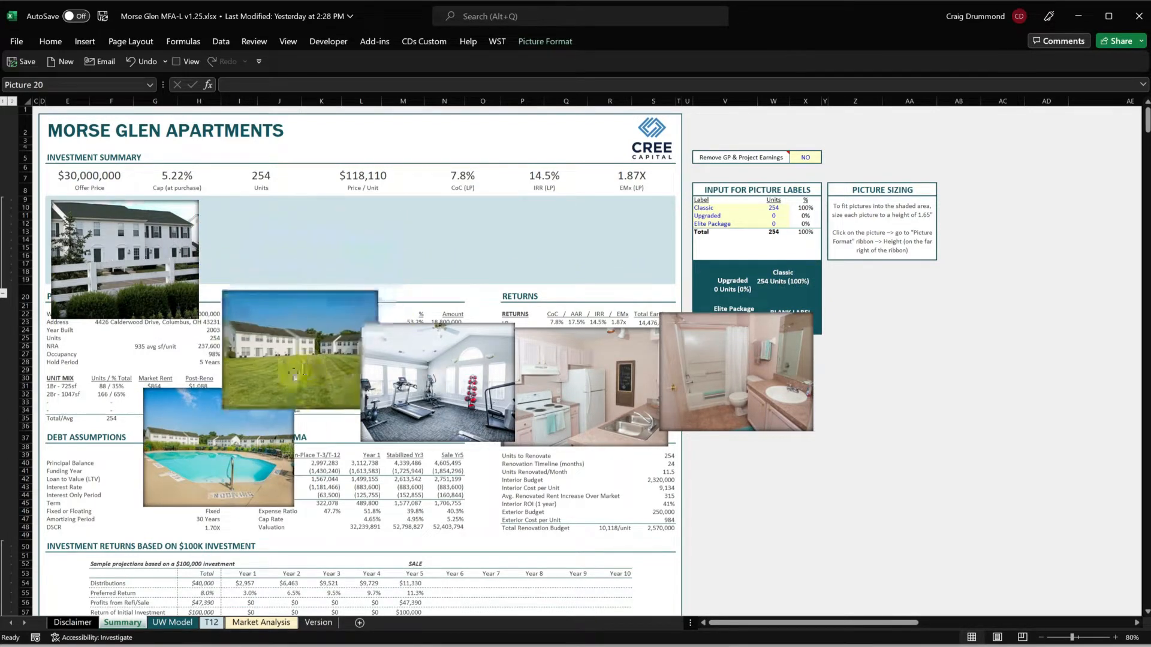
{"action": "left_click_drag", "start_coordinate": [117, 266], "coordinate": [130, 372]}
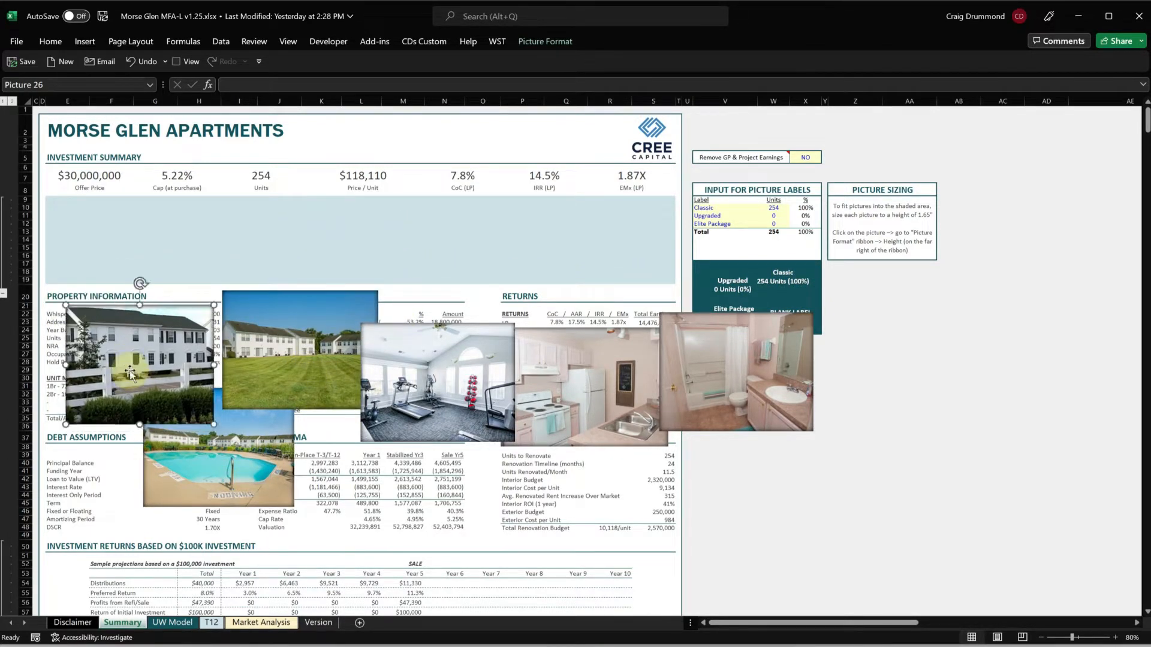
{"action": "left_click_drag", "start_coordinate": [480, 389], "coordinate": [474, 471]}
{"action": "left_click_drag", "start_coordinate": [590, 372], "coordinate": [538, 390]}
Remove the shadow effect from all six pictures and shift them together slightly
{"action": "left_click", "coordinate": [712, 362]}
{"action": "left_click", "coordinate": [540, 389], "text": "ctrl"}
{"action": "left_click", "coordinate": [417, 453], "text": "ctrl"}
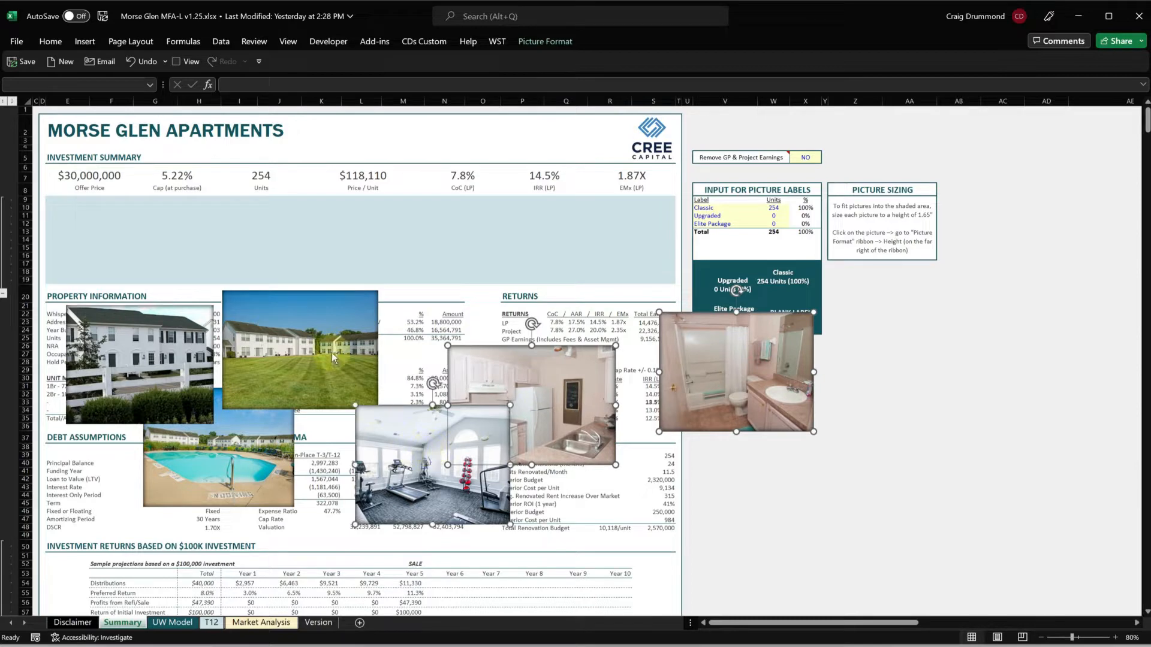
{"action": "left_click", "coordinate": [335, 360], "text": "ctrl"}
{"action": "left_click", "coordinate": [180, 471], "text": "ctrl"}
{"action": "left_click", "coordinate": [154, 366], "text": "ctrl"}
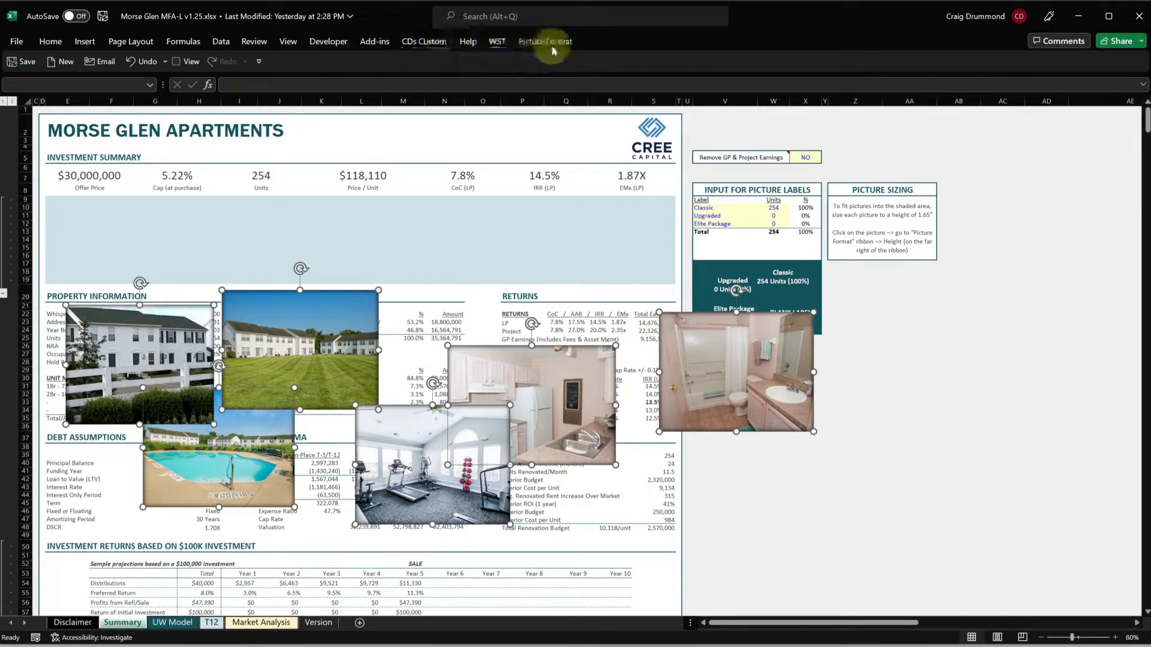
{"action": "left_click", "coordinate": [521, 44]}
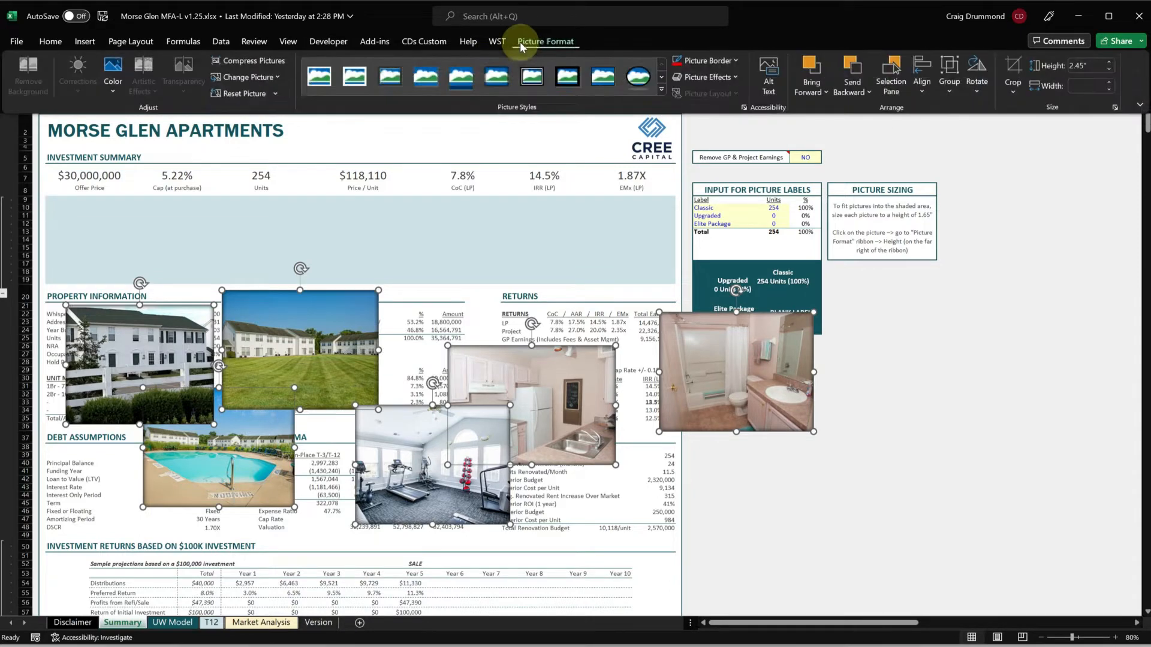
{"action": "left_click", "coordinate": [725, 78]}
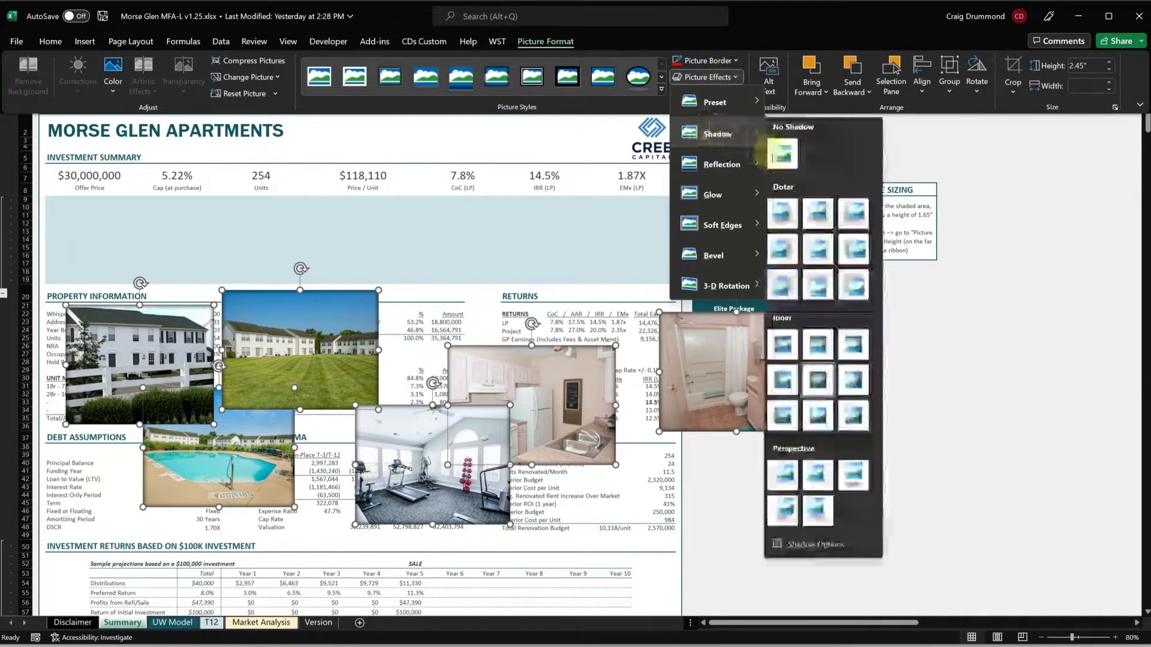
{"action": "key", "text": "Escape"}
{"action": "key", "text": "Escape"}
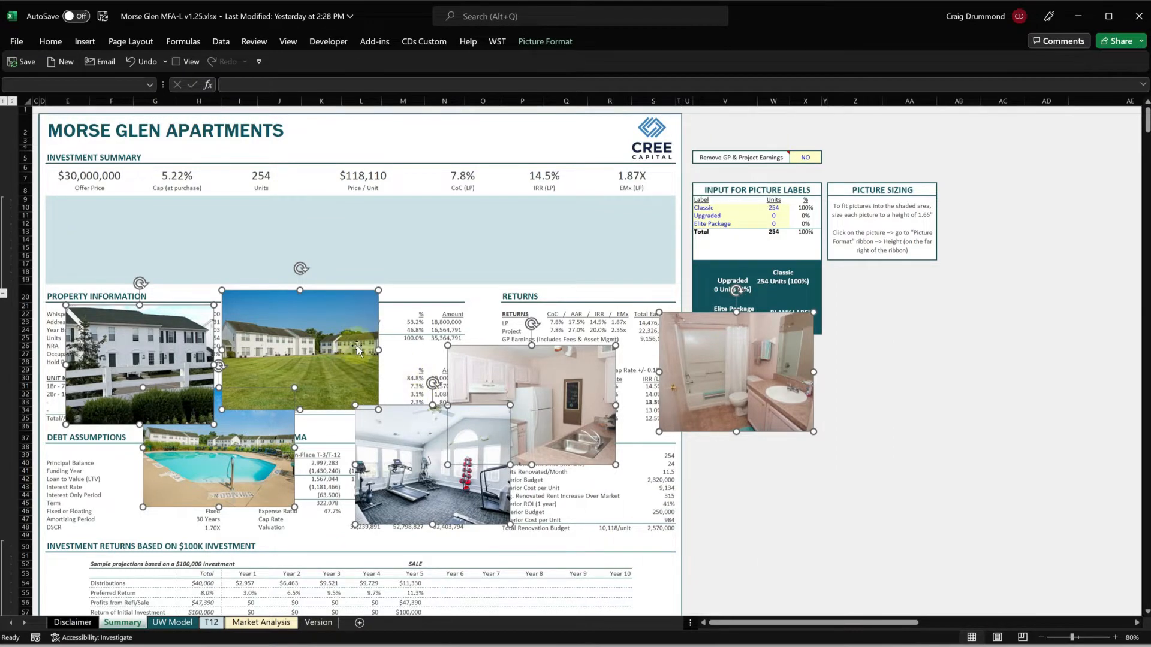
{"action": "left_click_drag", "start_coordinate": [235, 374], "coordinate": [265, 389]}
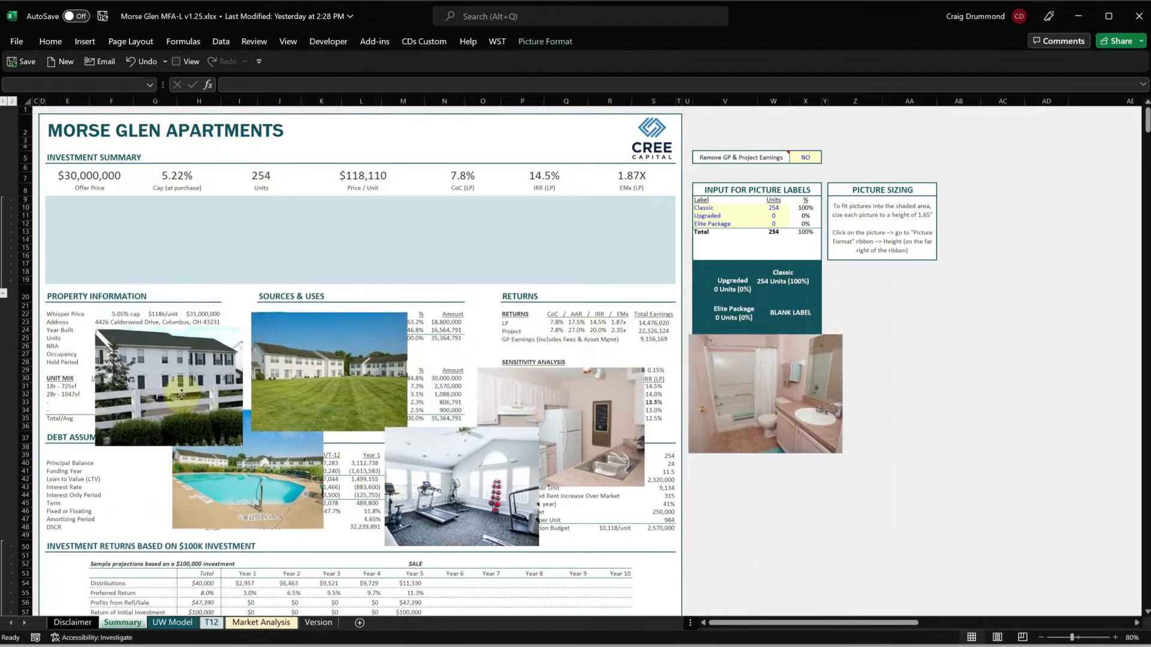
{"action": "left_click", "coordinate": [725, 511]}
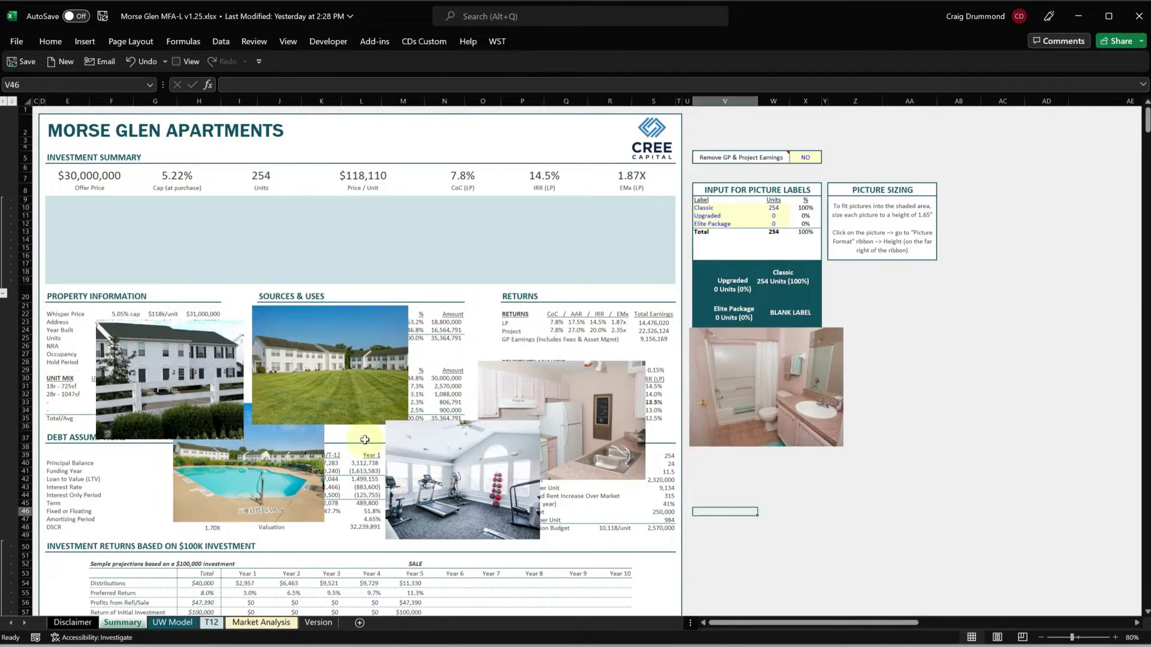
Set the height of all six pictures to 1.65"
{"action": "left_click", "coordinate": [167, 373]}
{"action": "left_click", "coordinate": [289, 446], "text": "ctrl"}
{"action": "left_click", "coordinate": [366, 379], "text": "ctrl"}
{"action": "left_click", "coordinate": [454, 473], "text": "ctrl"}
{"action": "left_click", "coordinate": [575, 398], "text": "ctrl"}
{"action": "left_click", "coordinate": [709, 399], "text": "ctrl"}
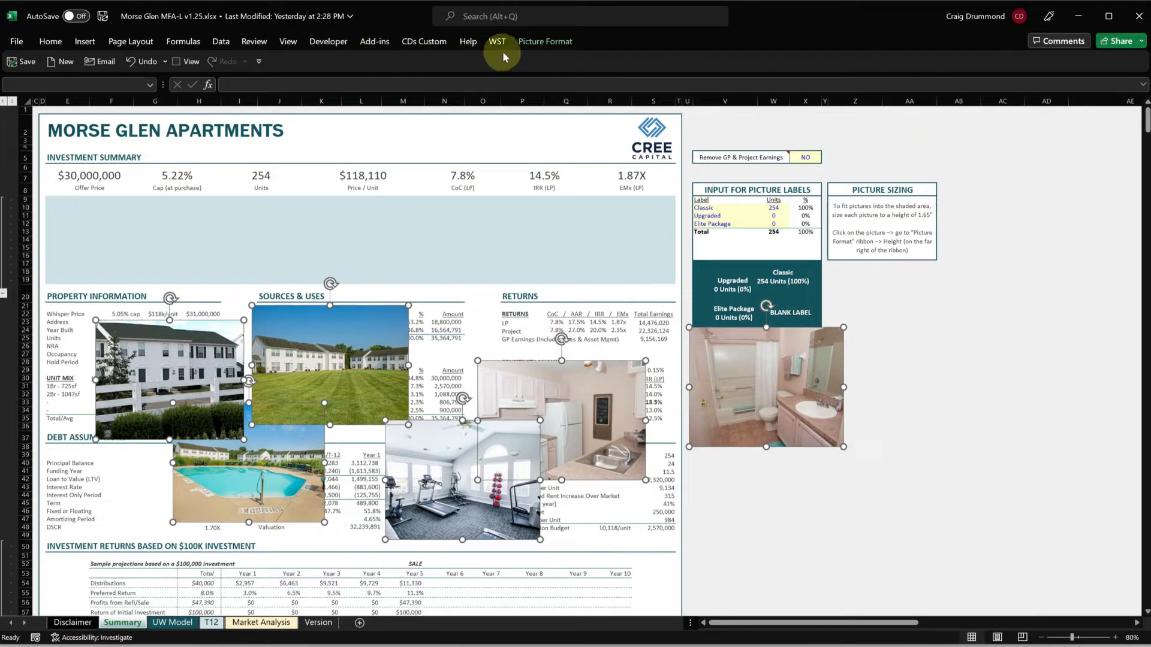
{"action": "left_click", "coordinate": [543, 42]}
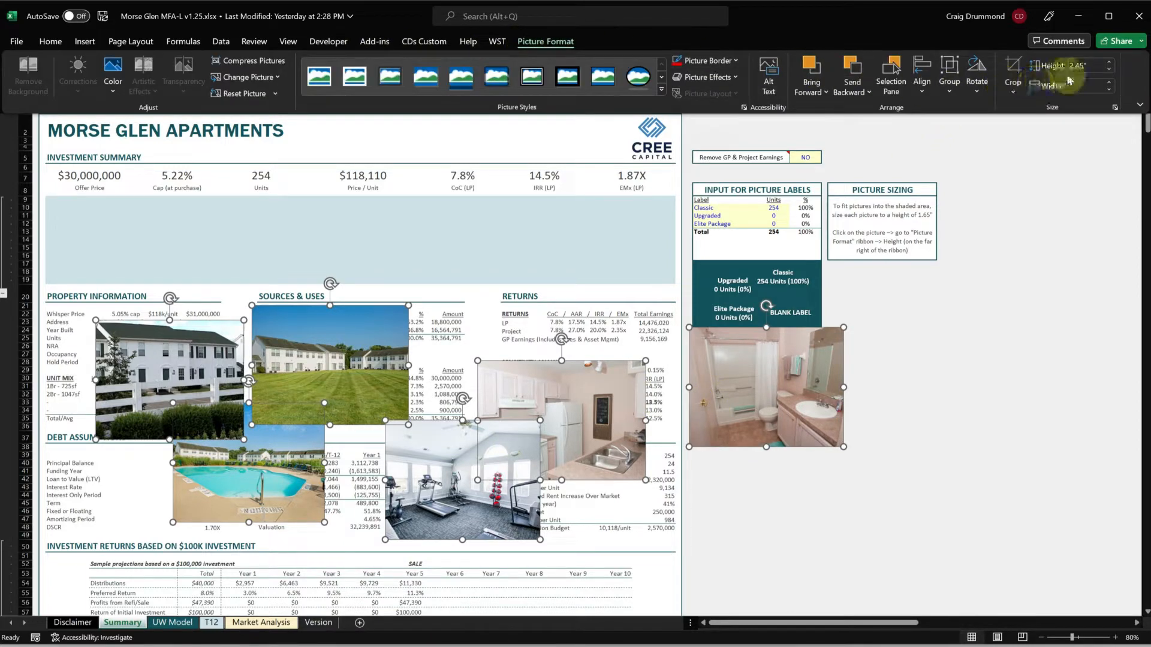
{"action": "type", "text": "1"}
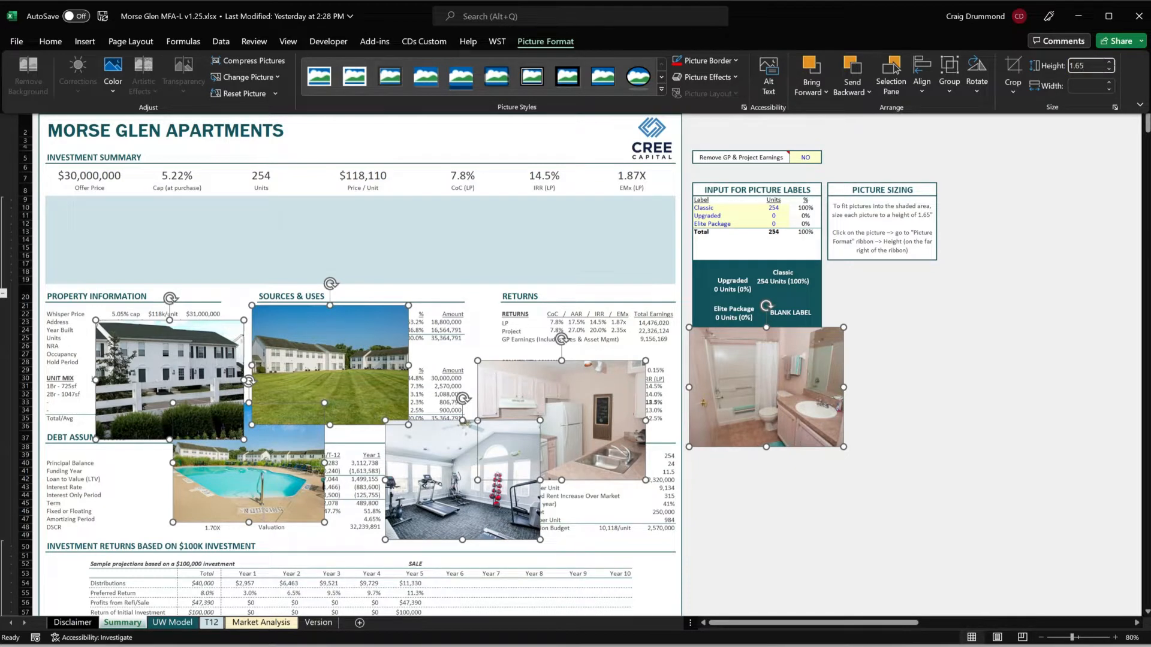
{"action": "type", "text": ".65"}
{"action": "key", "text": "Return"}
{"action": "left_click", "coordinate": [739, 447]}
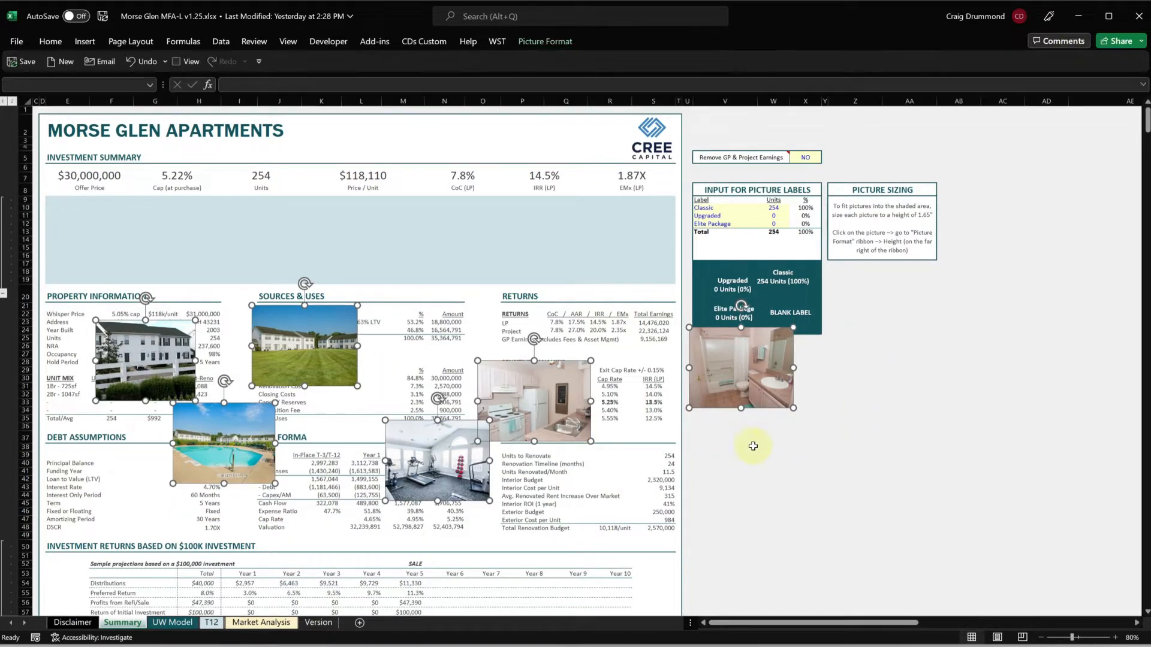
Arrange the pictures below the strip in the order building, lawn, pool, gym, kitchen, bathroom
{"action": "left_click", "coordinate": [723, 477]}
{"action": "left_click_drag", "start_coordinate": [173, 346], "coordinate": [144, 338]}
{"action": "left_click_drag", "start_coordinate": [242, 432], "coordinate": [289, 474]}
{"action": "left_click_drag", "start_coordinate": [305, 366], "coordinate": [174, 422]}
{"action": "left_click_drag", "start_coordinate": [283, 455], "coordinate": [309, 365]}
{"action": "left_click_drag", "start_coordinate": [437, 462], "coordinate": [391, 376]}
{"action": "left_click_drag", "start_coordinate": [535, 397], "coordinate": [501, 350]}
{"action": "left_click_drag", "start_coordinate": [718, 360], "coordinate": [582, 386]}
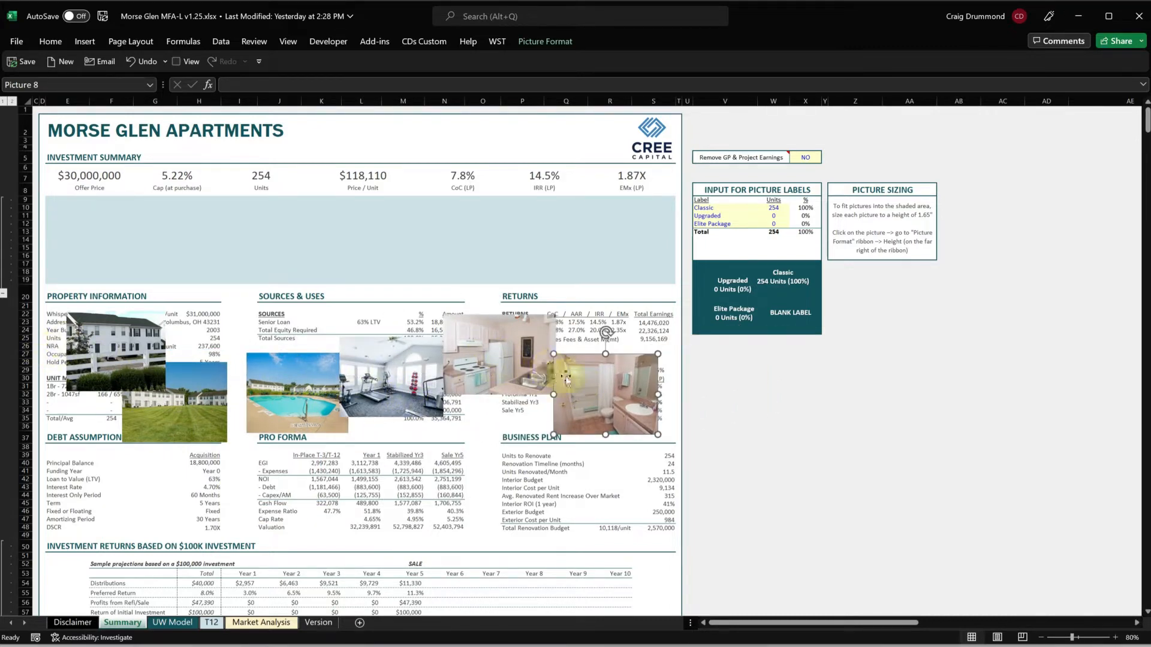
Place the building picture at the start of the shaded strip and the bathroom picture near its far end
{"action": "left_click_drag", "start_coordinate": [101, 344], "coordinate": [83, 239]}
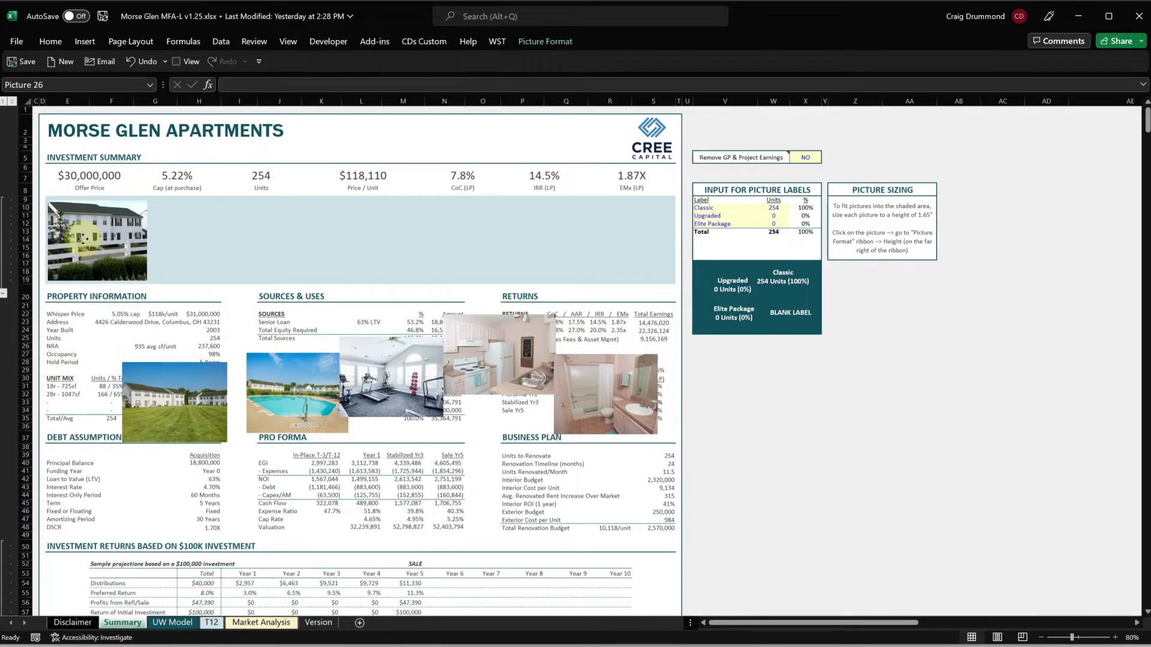
{"action": "left_click", "coordinate": [616, 391]}
{"action": "mouse_move", "coordinate": [617, 391]}
{"action": "left_mouse_down"}
{"action": "mouse_move", "coordinate": [621, 300]}
{"action": "mouse_move", "coordinate": [609, 295]}
{"action": "left_mouse_up"}
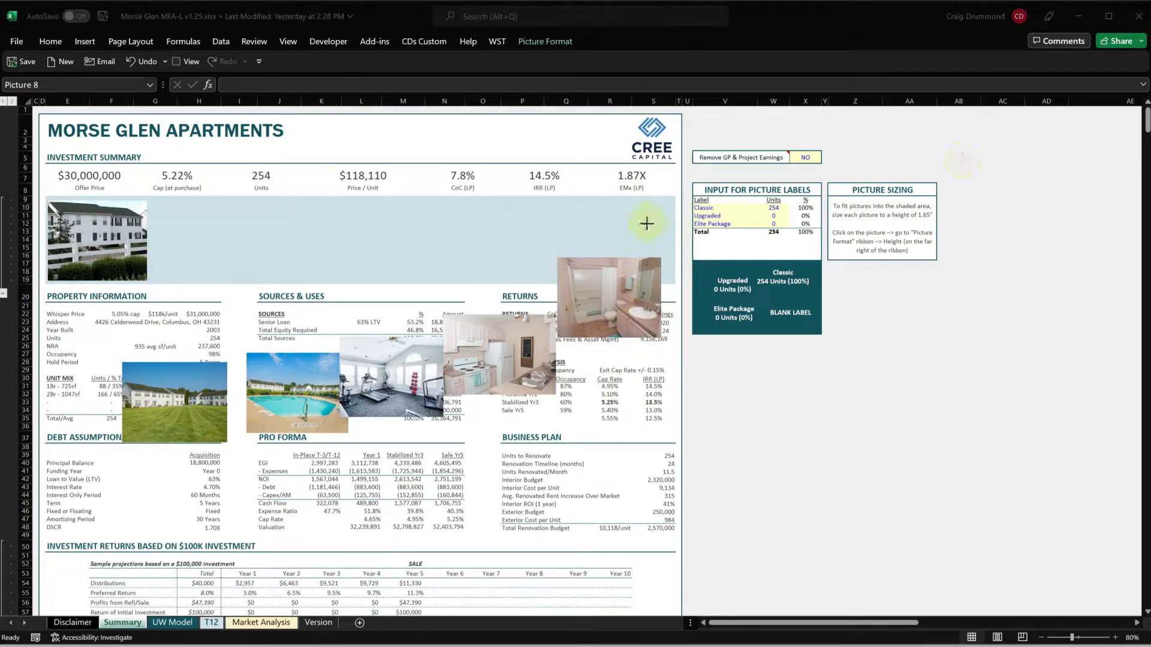
{"action": "left_click_drag", "start_coordinate": [764, 262], "coordinate": [725, 262]}
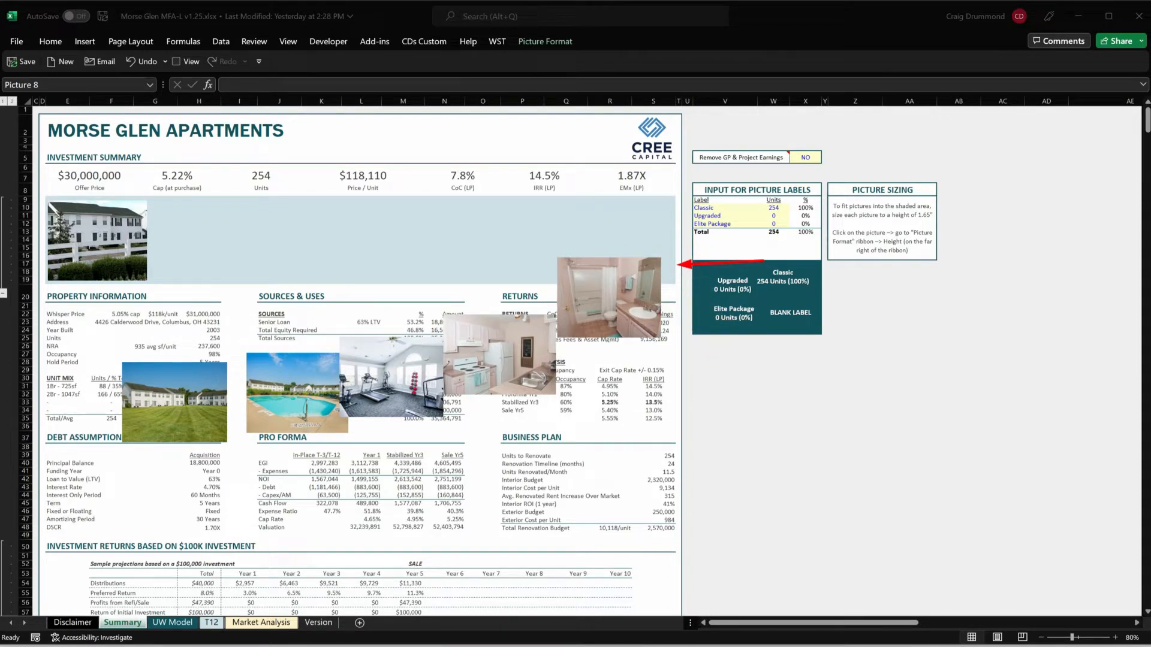
{"action": "left_click", "coordinate": [614, 279]}
{"action": "left_click_drag", "start_coordinate": [614, 279], "coordinate": [635, 265]}
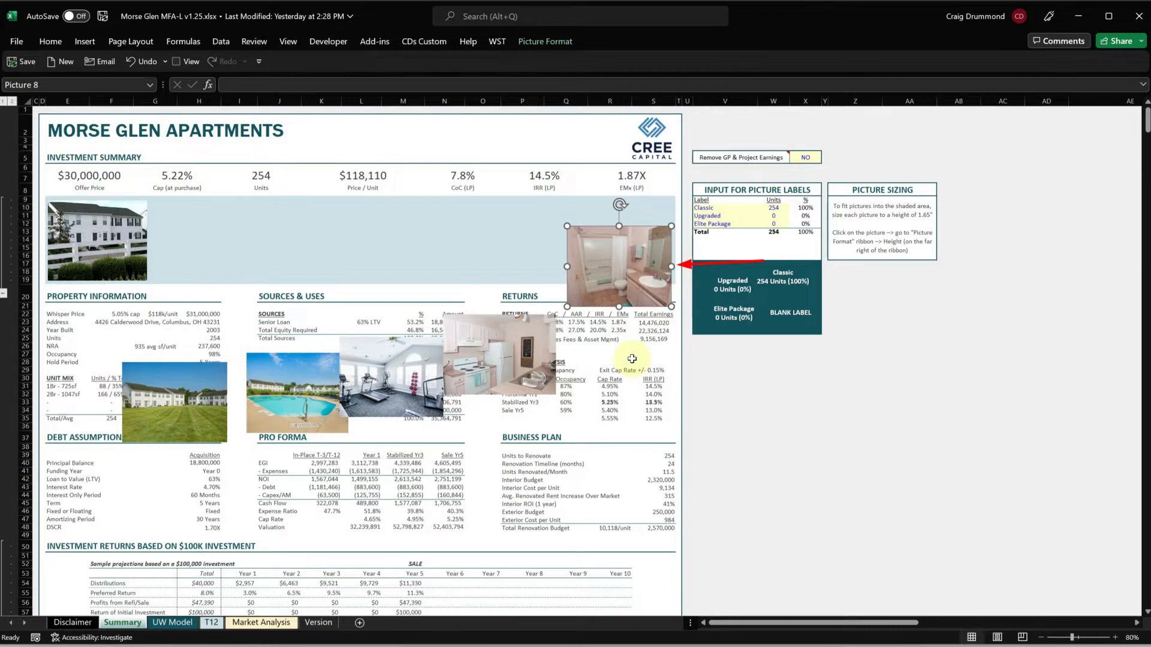
Align all six pictures by their top edges and distribute them horizontally across the shaded strip
{"action": "left_click", "coordinate": [100, 234]}
{"action": "left_click", "coordinate": [207, 396], "text": "shift"}
{"action": "left_click", "coordinate": [321, 373], "text": "shift"}
{"action": "left_click", "coordinate": [396, 370], "text": "shift"}
{"action": "left_click", "coordinate": [471, 353], "text": "shift"}
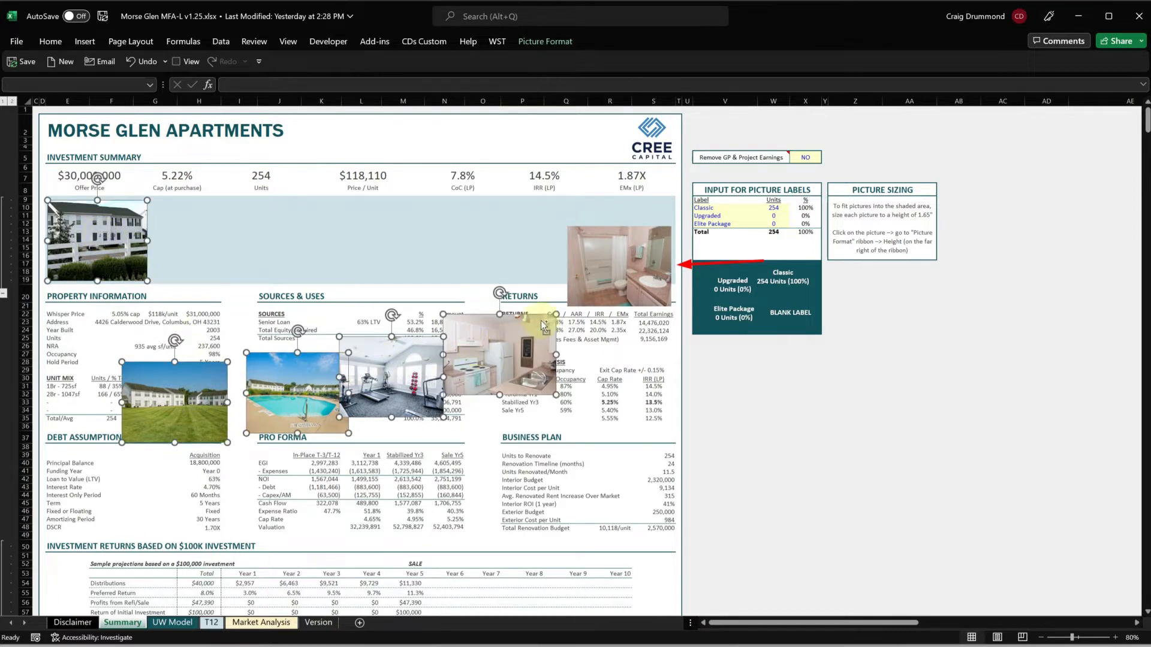
{"action": "left_click", "coordinate": [589, 276], "text": "shift"}
{"action": "left_click", "coordinate": [547, 42]}
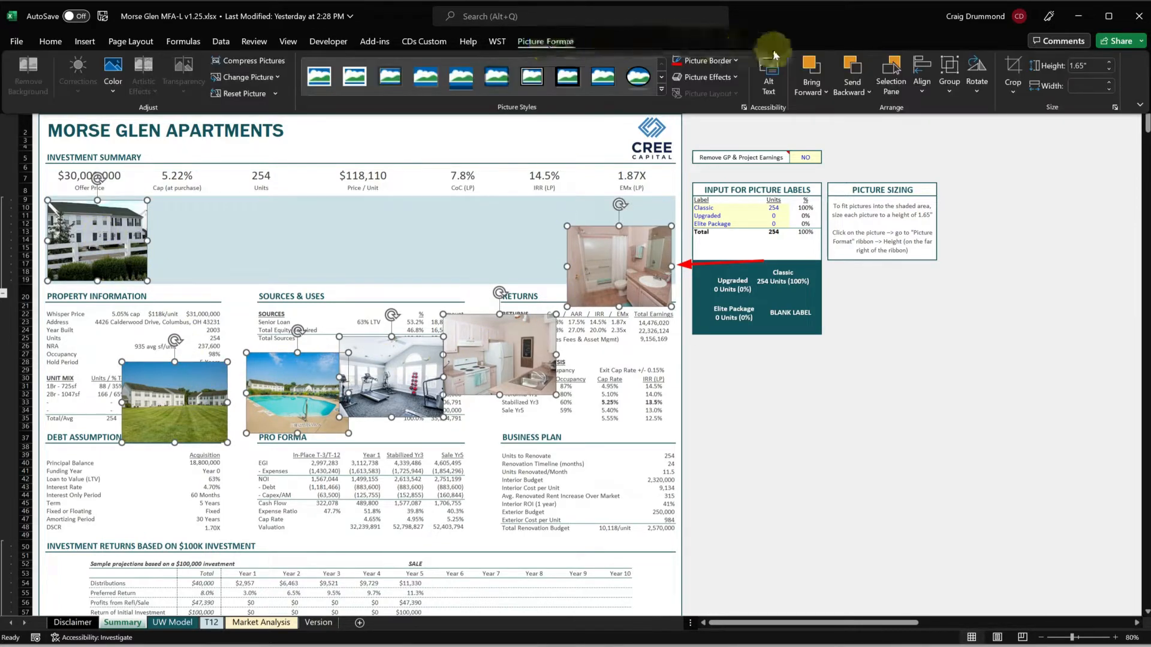
{"action": "left_click", "coordinate": [922, 84]}
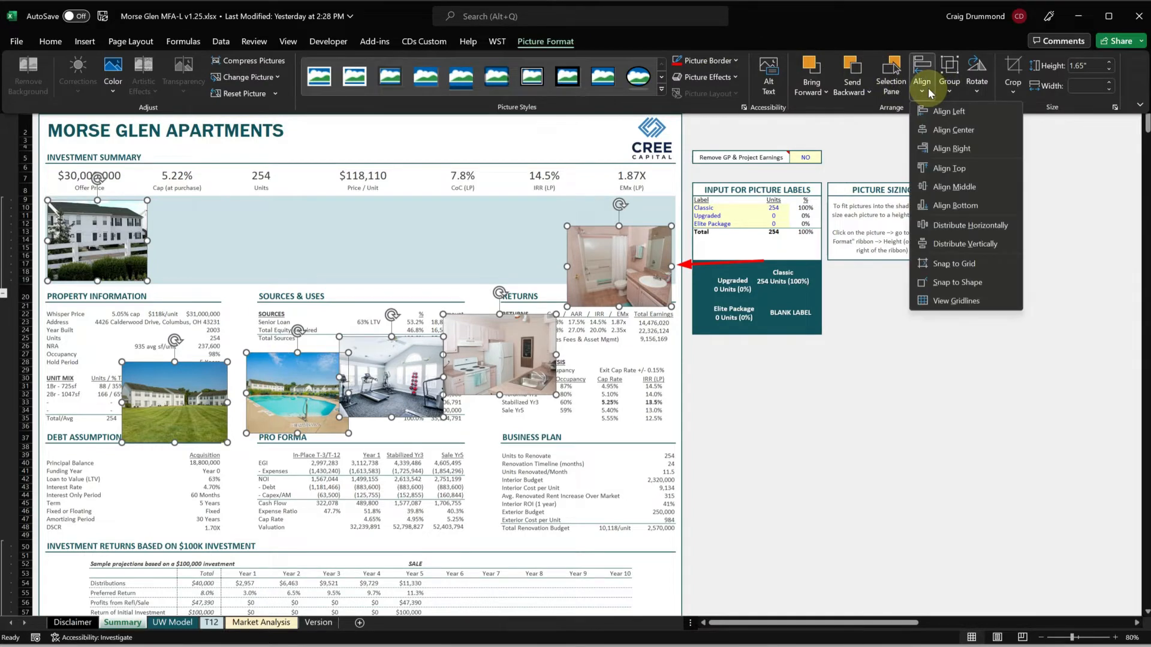
{"action": "left_click", "coordinate": [948, 168]}
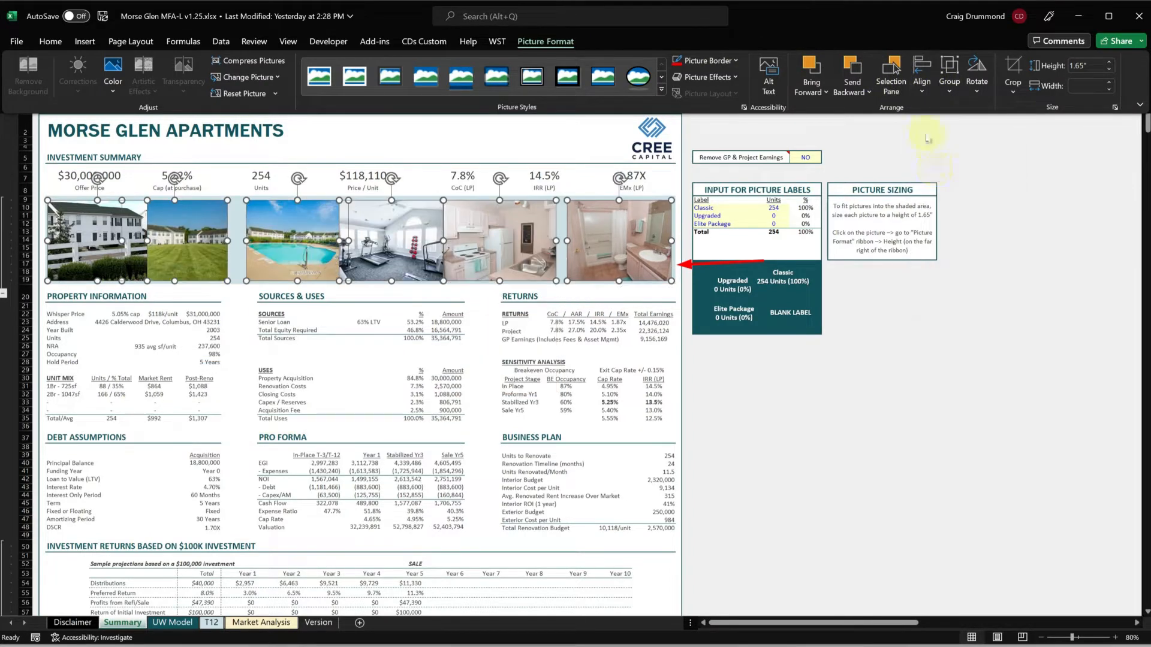
{"action": "left_click", "coordinate": [927, 94]}
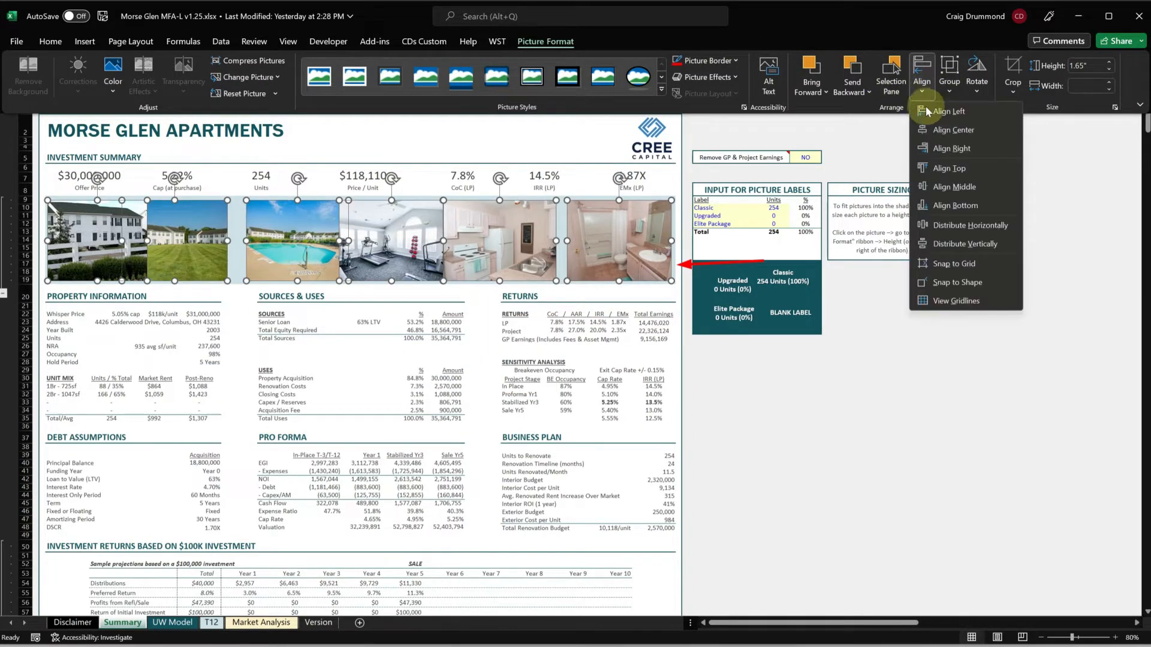
{"action": "left_click", "coordinate": [954, 226]}
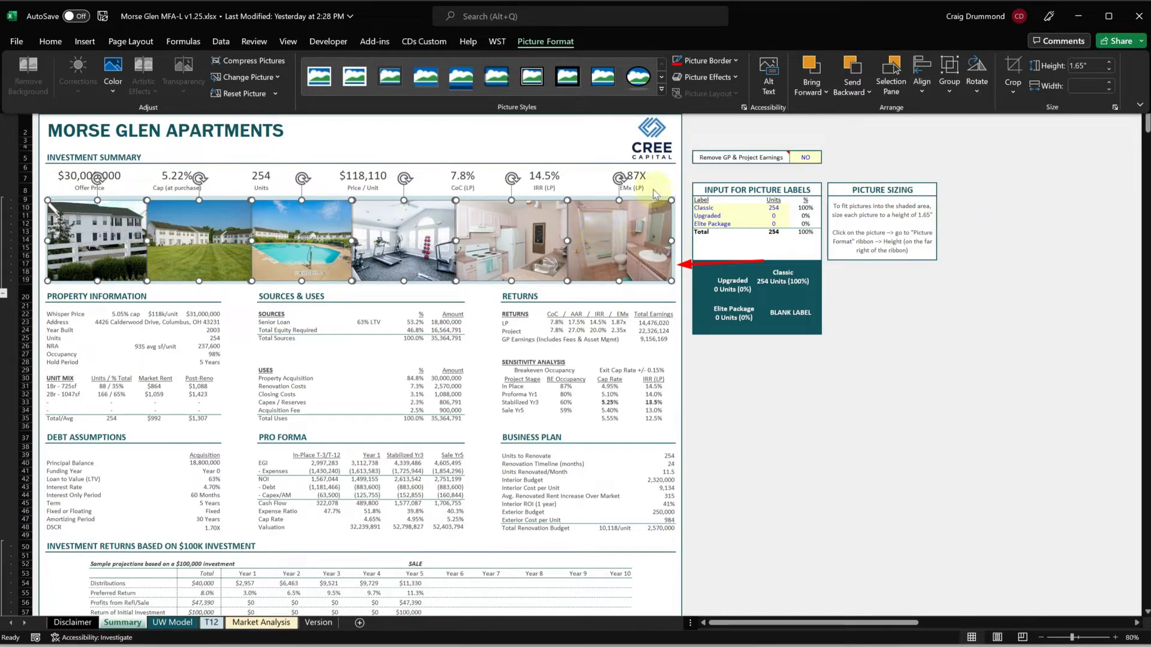
Apply the centered Inner shadow effect to all six pictures
{"action": "left_click", "coordinate": [706, 76]}
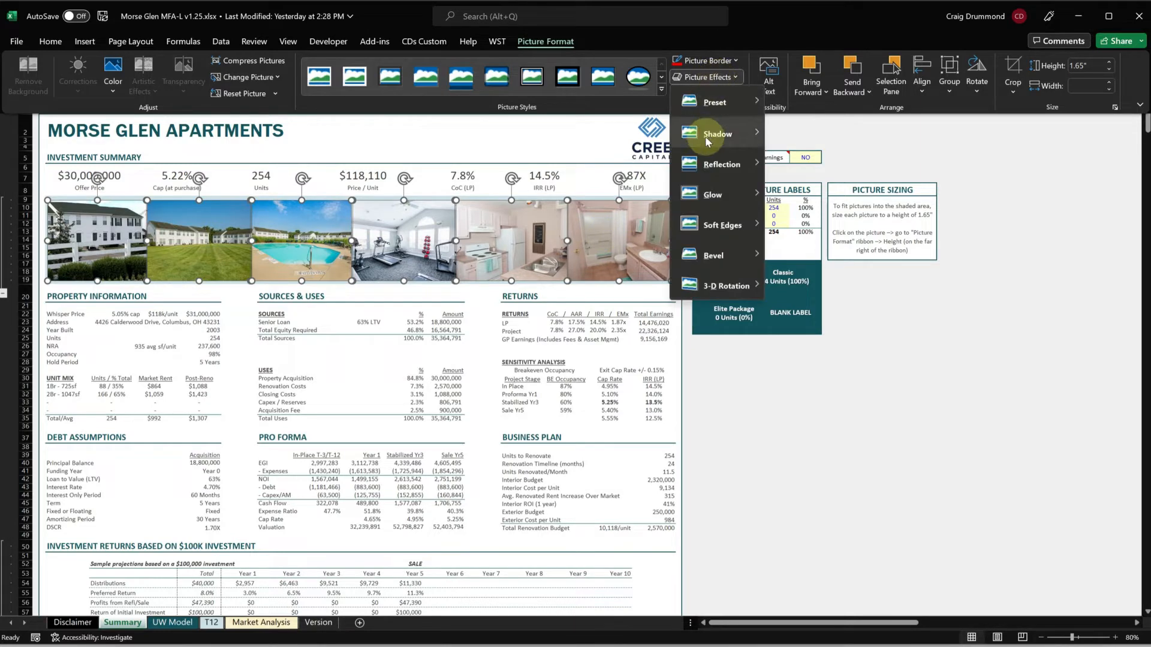
{"action": "mouse_move", "coordinate": [708, 142]}
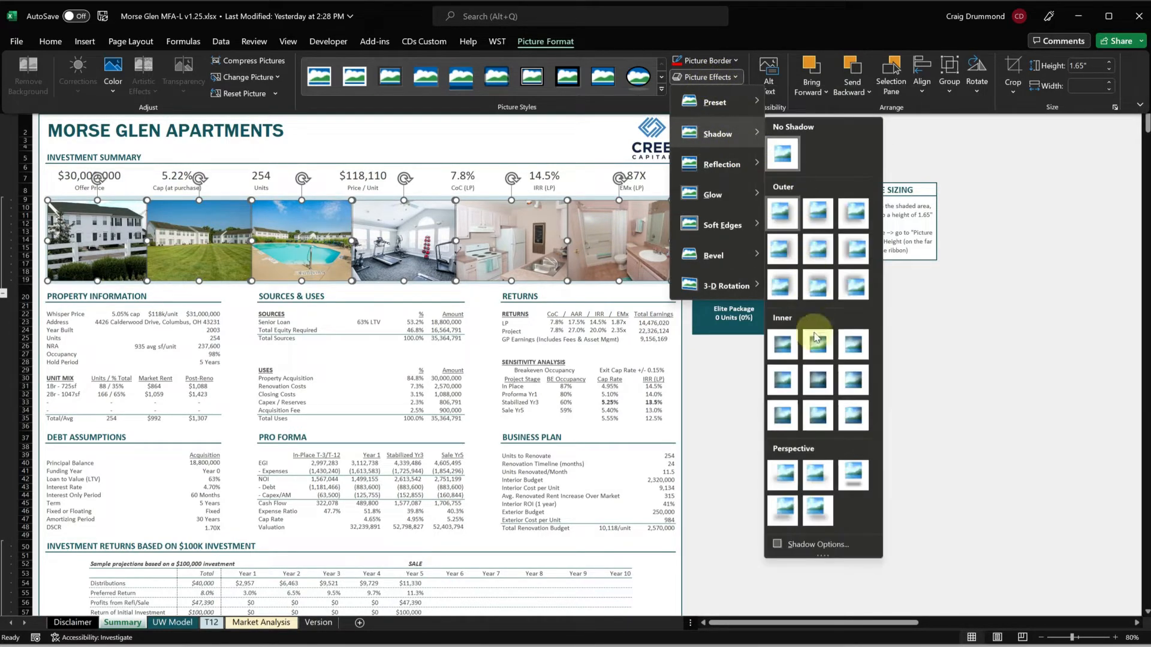
{"action": "left_click", "coordinate": [819, 382]}
{"action": "key", "text": "ctrl+F1"}
{"action": "key", "text": "Escape"}
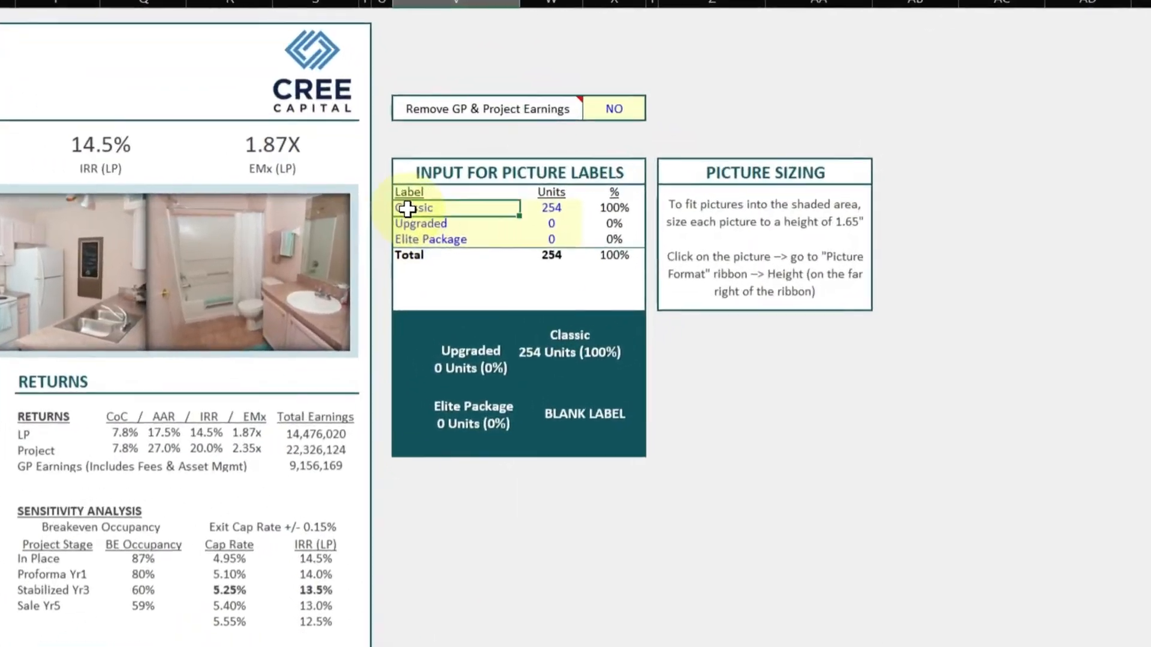
{"action": "left_click", "coordinate": [518, 209]}
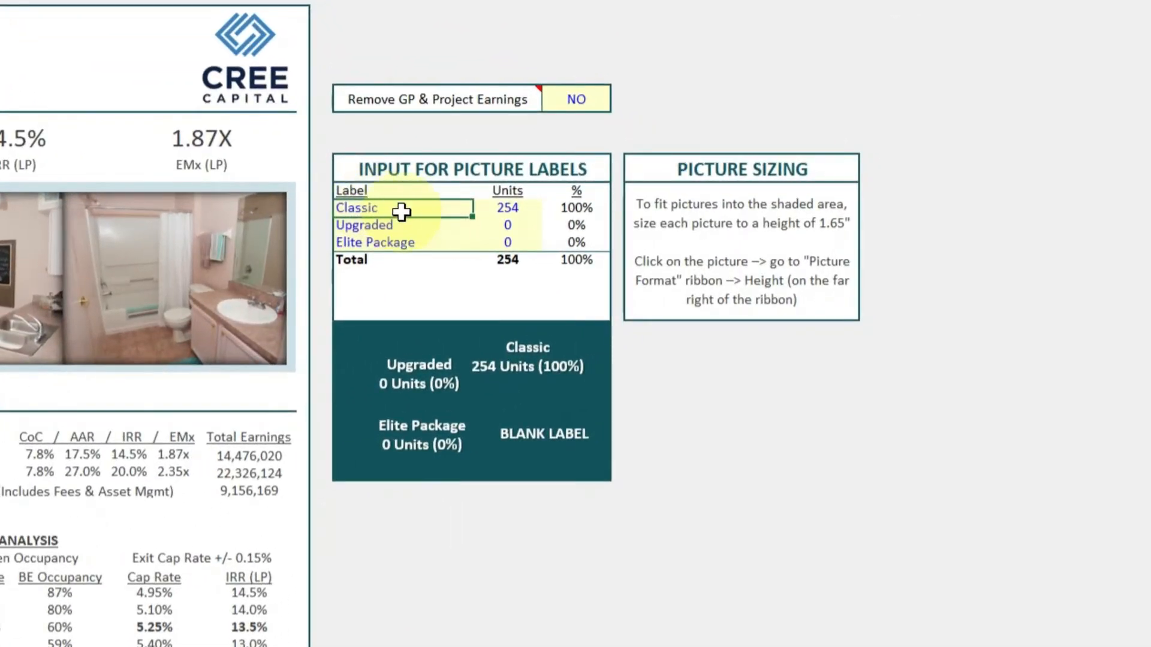
{"action": "left_click_drag", "start_coordinate": [367, 207], "coordinate": [361, 238]}
{"action": "left_click", "coordinate": [361, 210]}
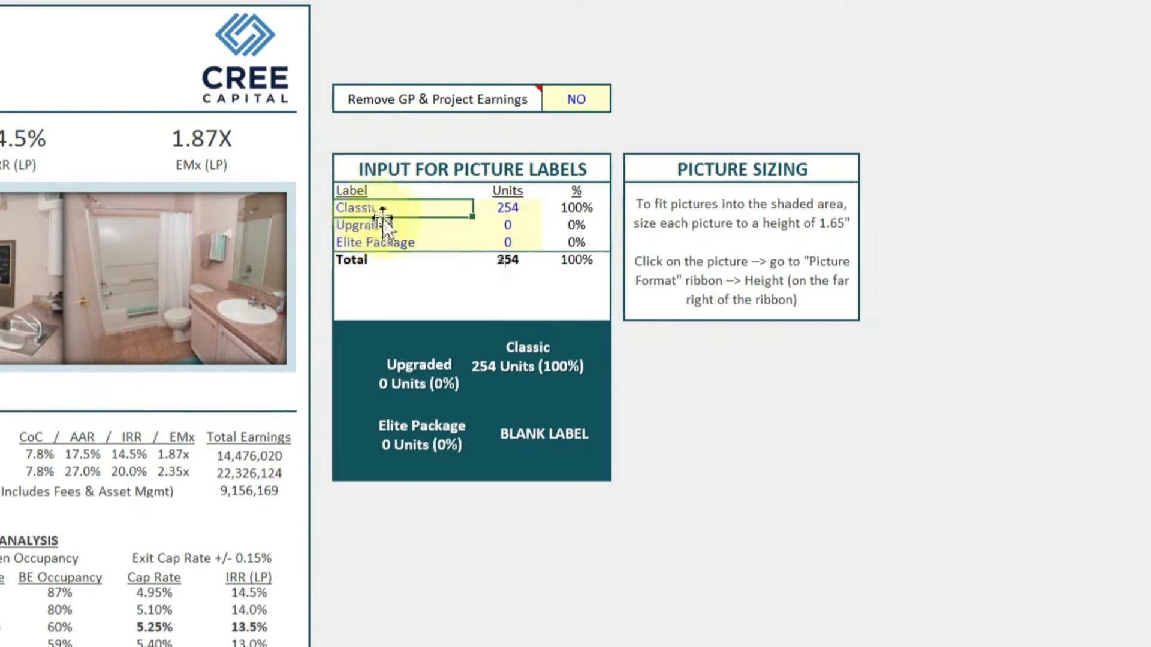
{"action": "left_click", "coordinate": [461, 225]}
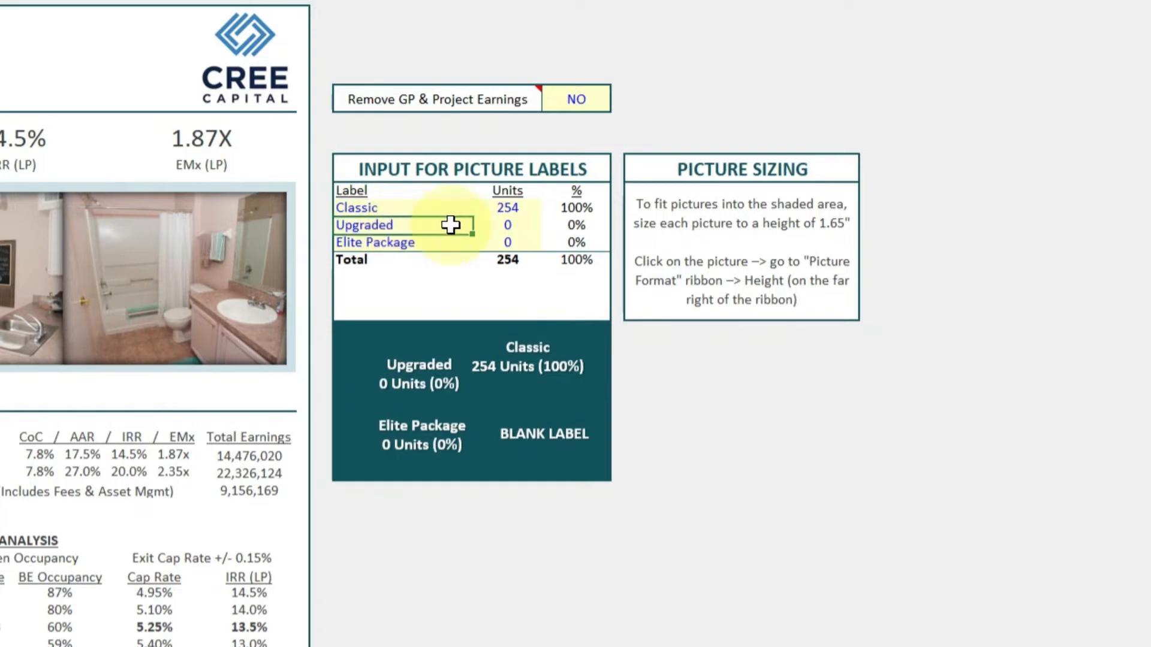
Set the Classic unit count to 255 and the Upgraded unit count to 0 in the picture label inputs
{"action": "left_click", "coordinate": [509, 208]}
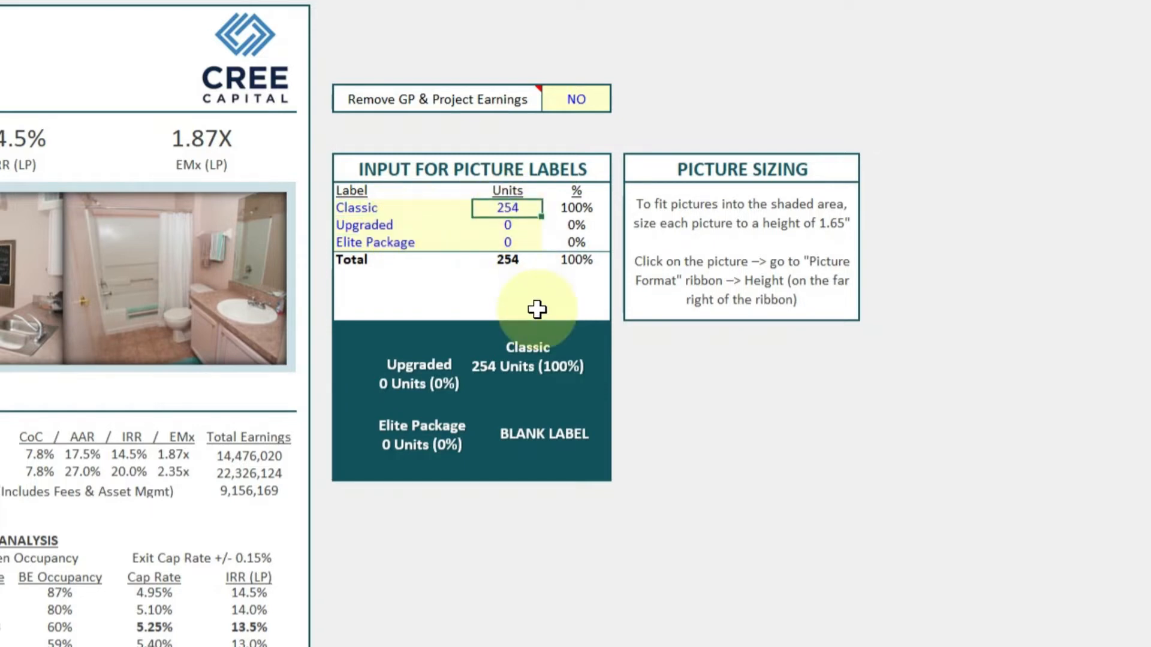
{"action": "type", "text": "25"}
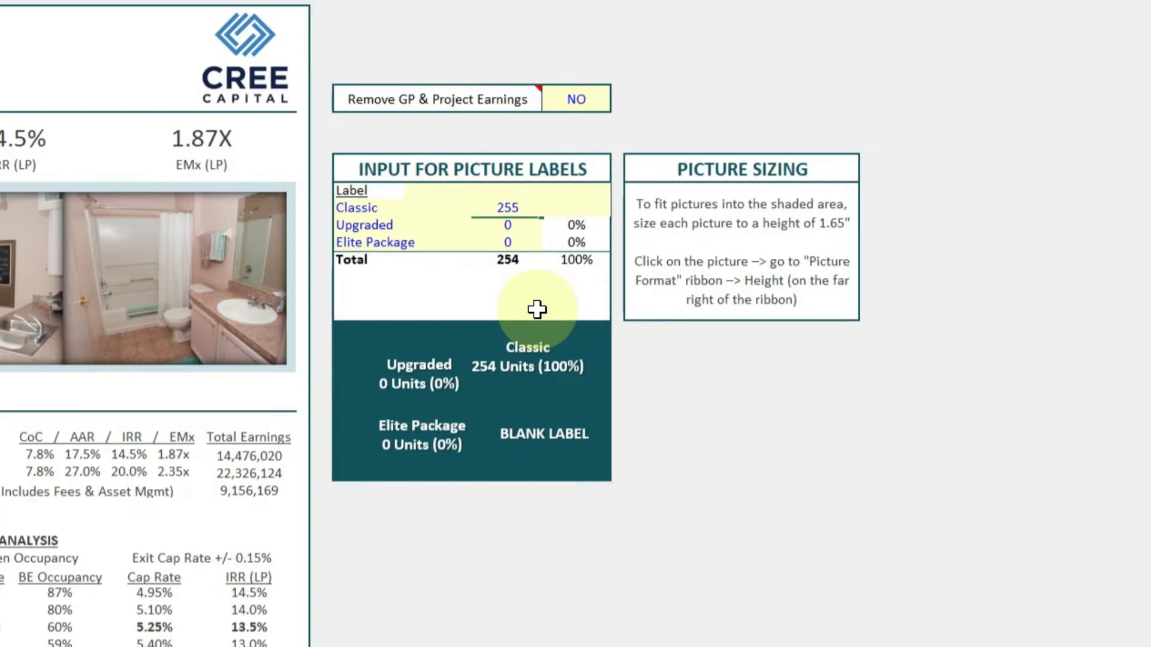
{"action": "type", "text": "5"}
{"action": "key", "text": "Return"}
{"action": "type", "text": "0"}
{"action": "key", "text": "Return"}
{"action": "left_click", "coordinate": [503, 290]}
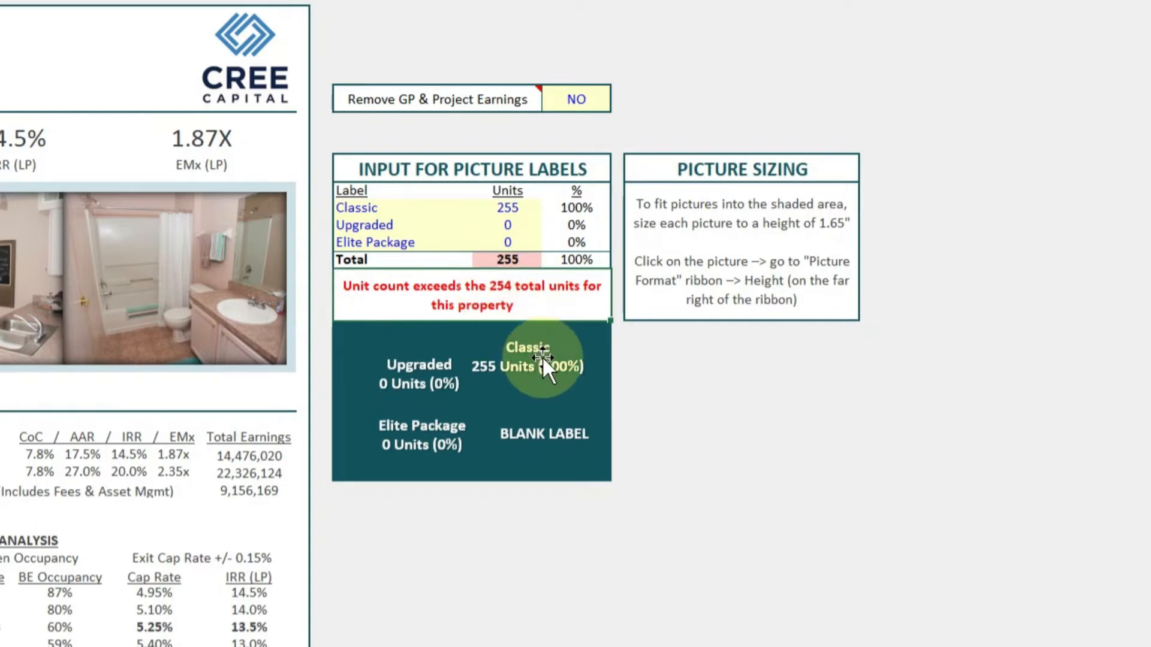
Set the Classic unit count in the picture label inputs to 254
{"action": "left_click", "coordinate": [508, 209]}
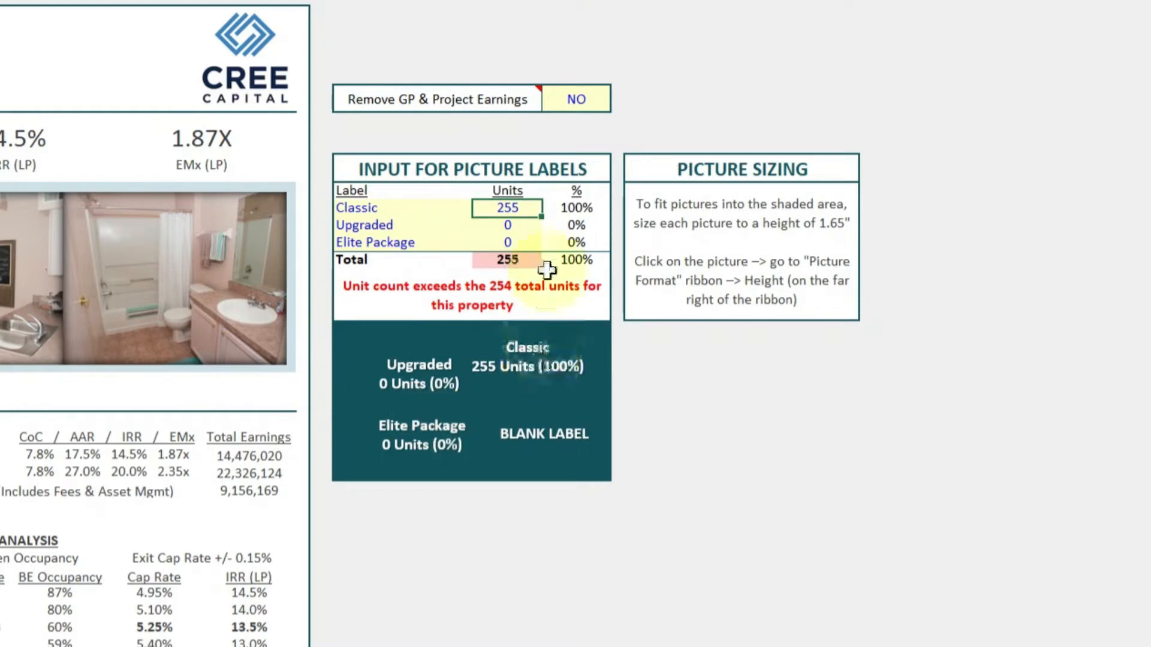
{"action": "type", "text": "254"}
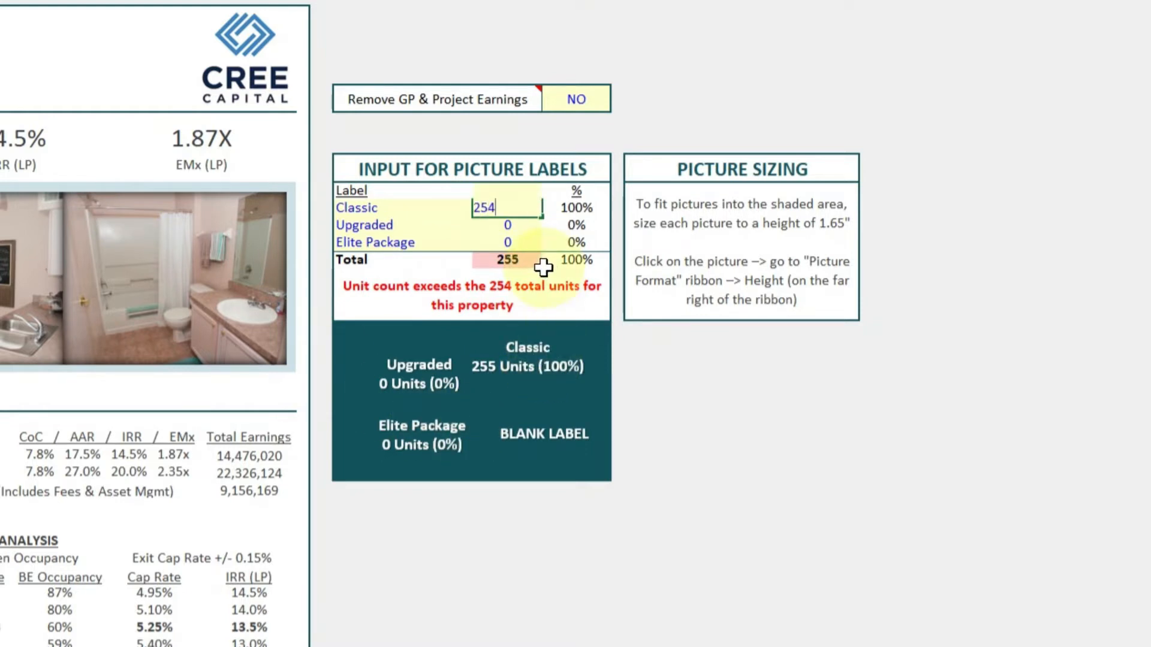
{"action": "key", "text": "Return"}
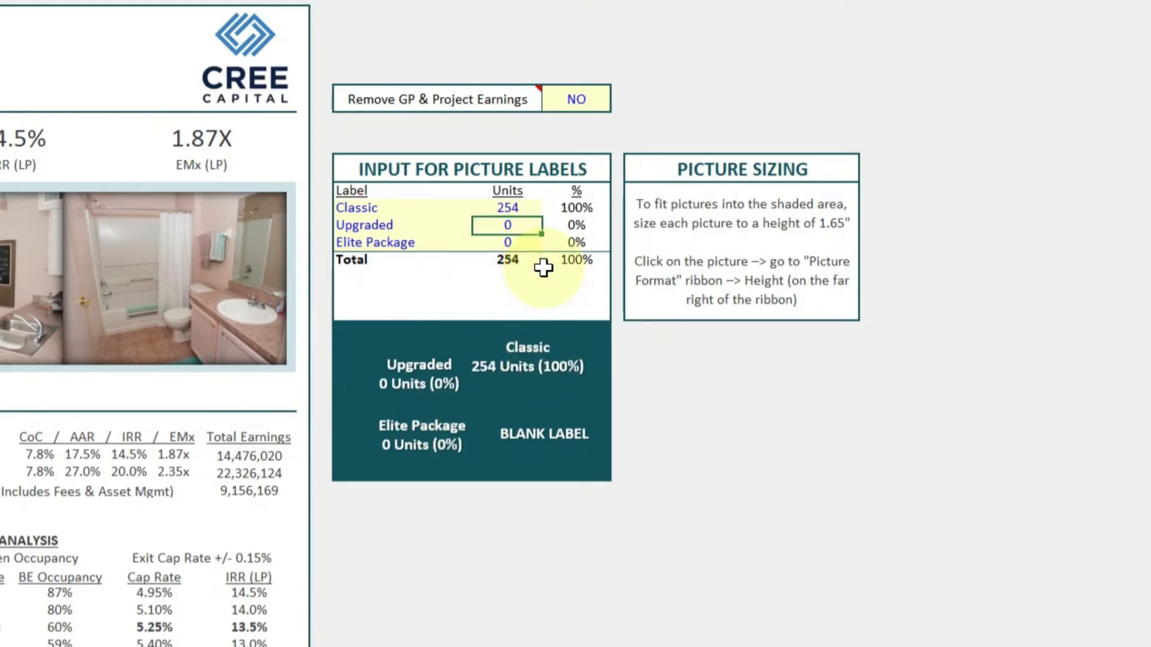
Move the Classic unit label from the label area onto the lower part of the kitchen picture
{"action": "left_click", "coordinate": [527, 362]}
{"action": "left_click_drag", "start_coordinate": [520, 378], "coordinate": [0, 359]}
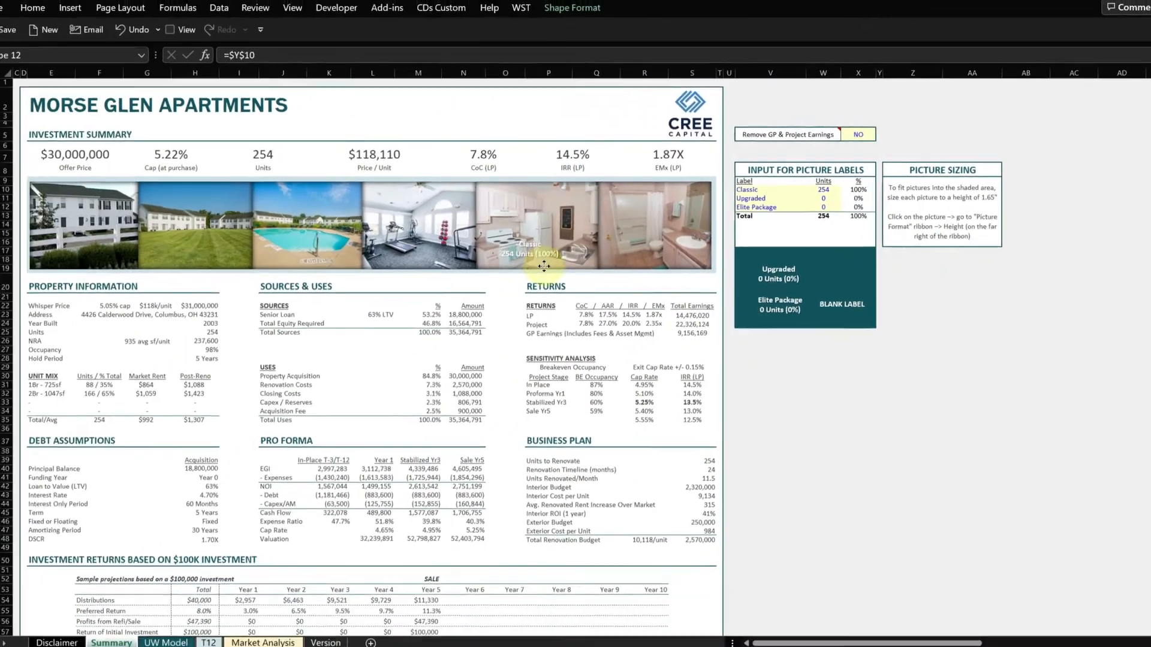
{"action": "left_click_drag", "start_coordinate": [544, 266], "coordinate": [549, 267]}
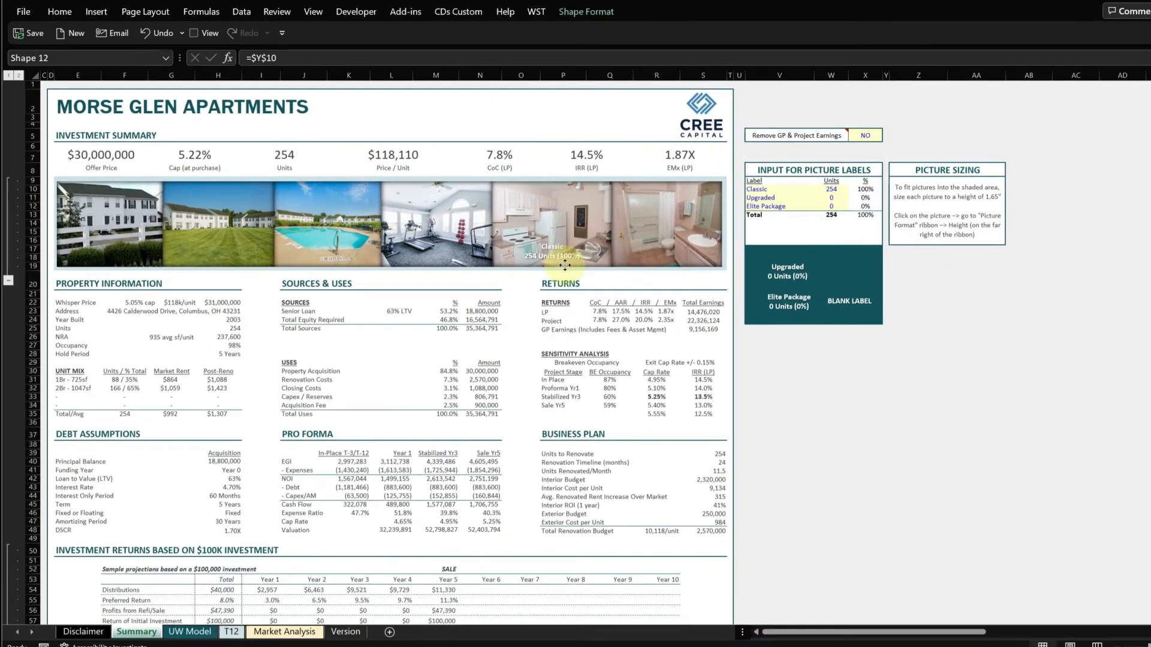
{"action": "left_click", "coordinate": [917, 431]}
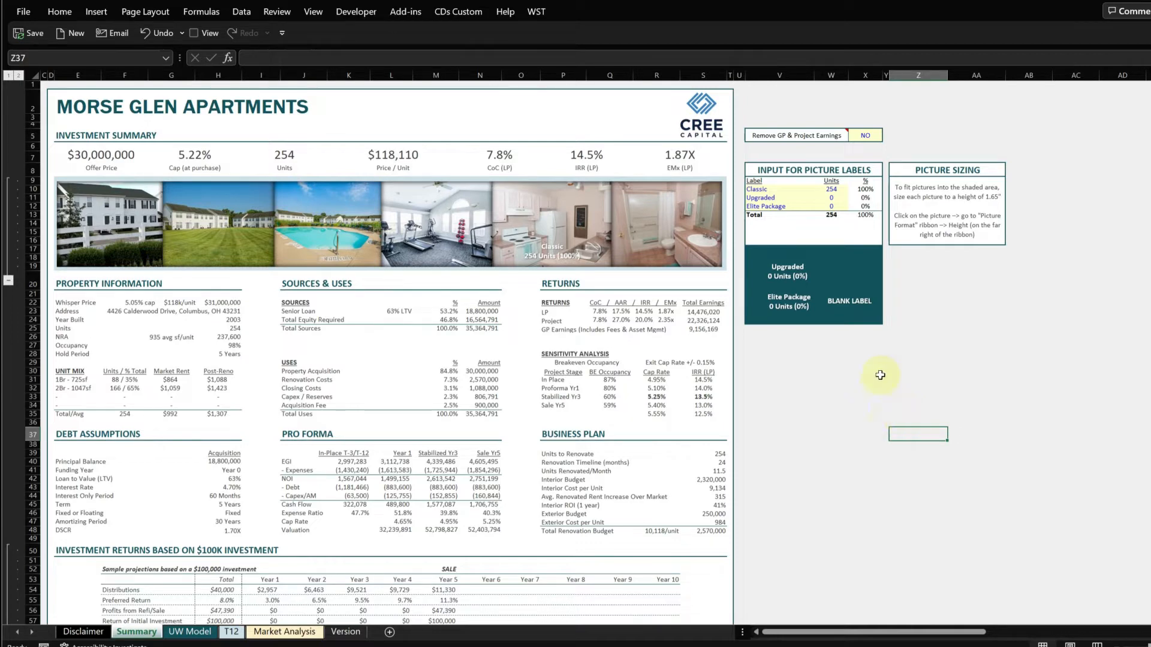
Examine the investment summary metrics, the company logo and the Property Information section down to the hold period
{"action": "left_click_drag", "start_coordinate": [71, 137], "coordinate": [685, 157]}
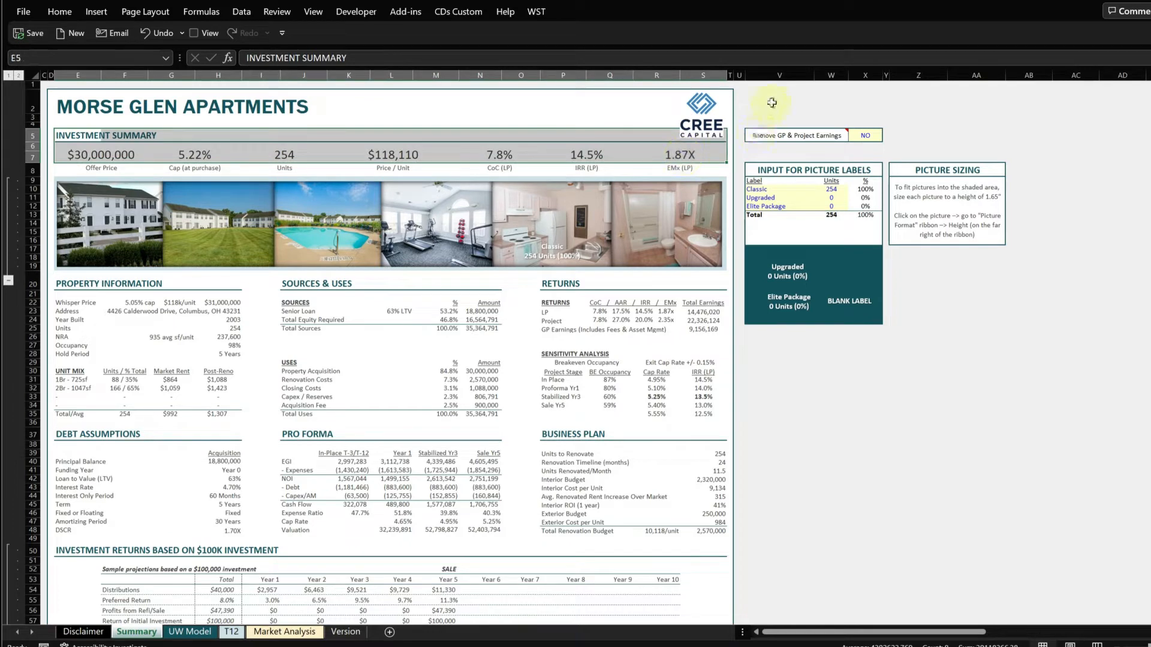
{"action": "left_click", "coordinate": [699, 106]}
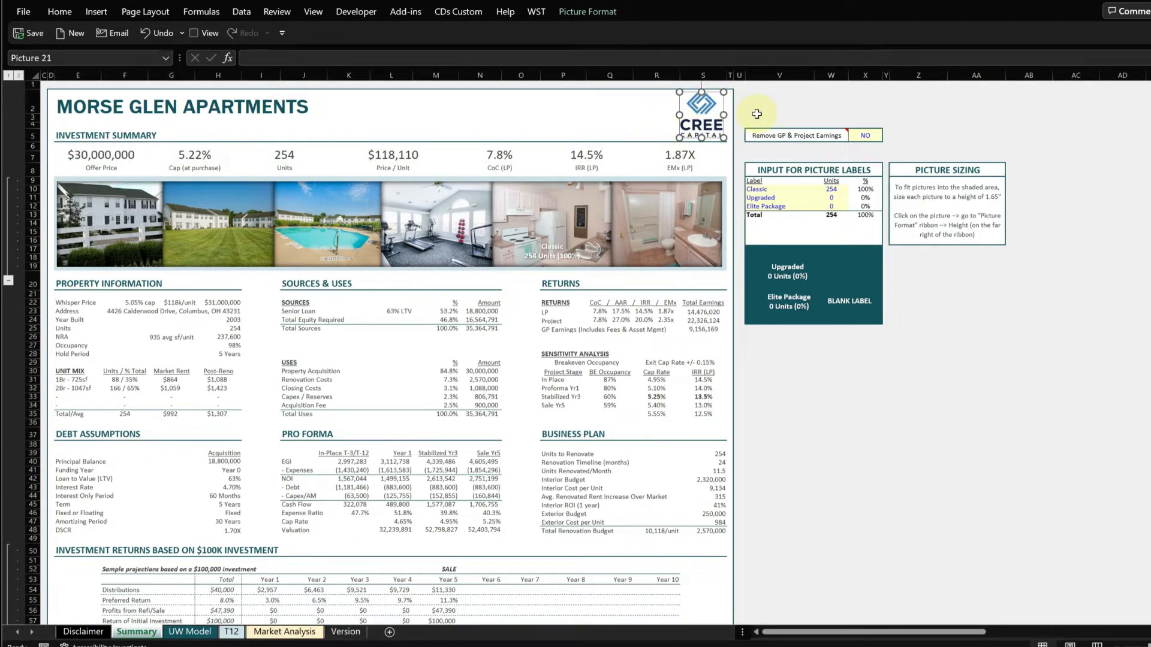
{"action": "left_click", "coordinate": [886, 387]}
{"action": "scroll", "coordinate": [842, 368], "scroll_direction": "down", "scroll_amount": 2}
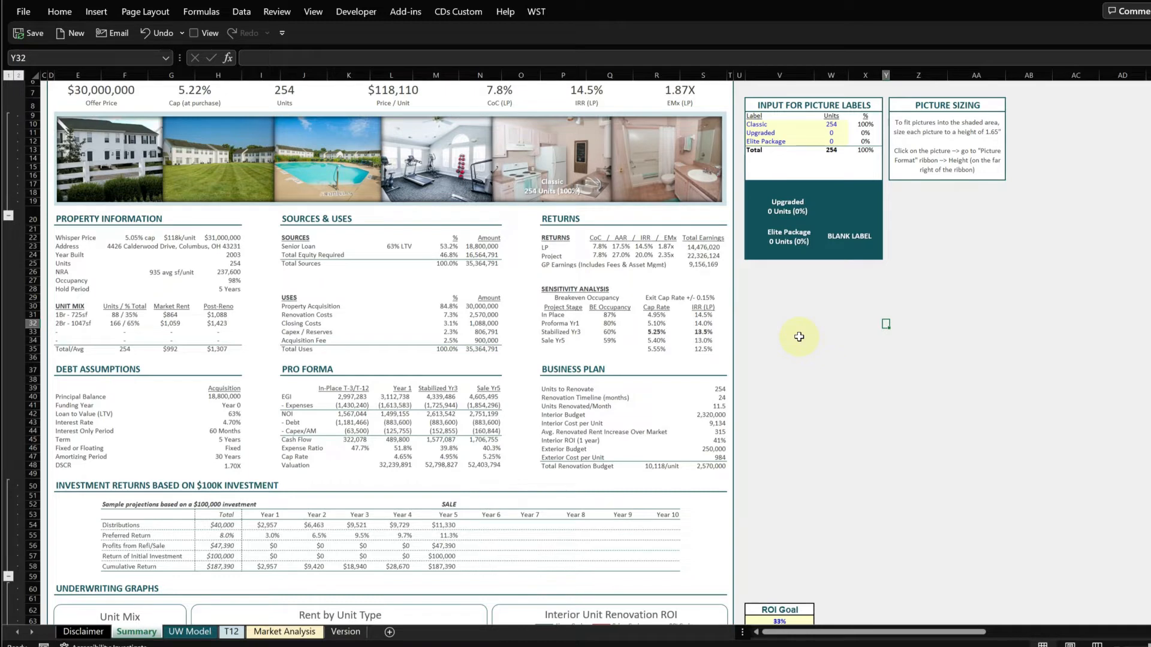
{"action": "left_click_drag", "start_coordinate": [66, 220], "coordinate": [236, 290]}
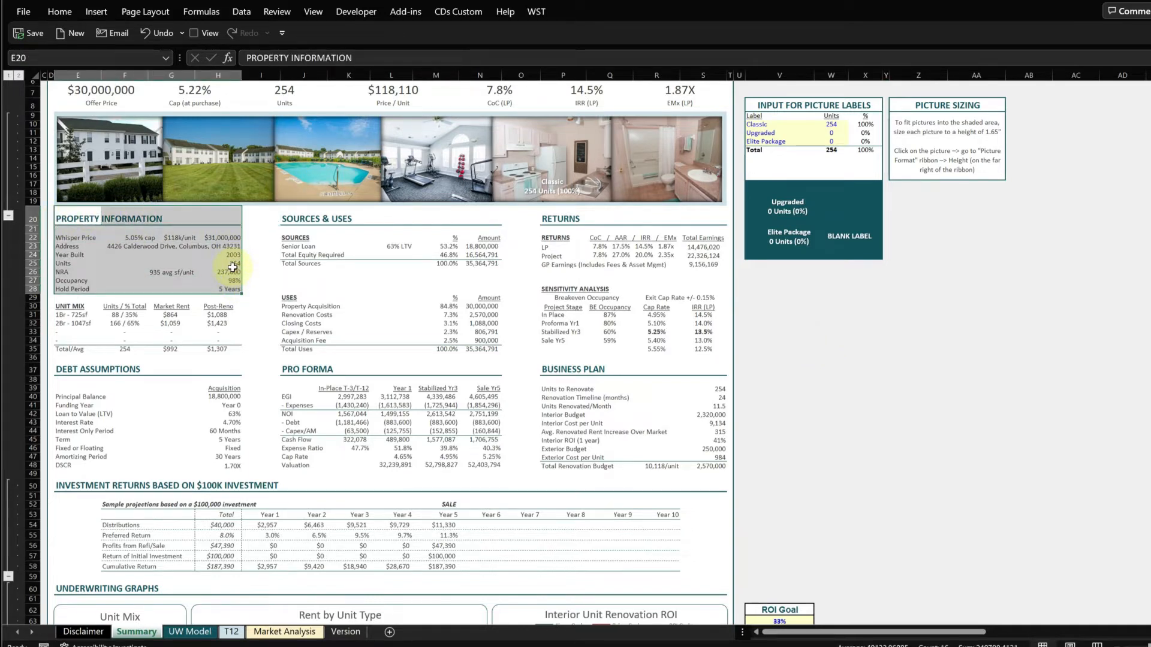
{"action": "left_click", "coordinate": [233, 268]}
{"action": "left_click", "coordinate": [185, 273]}
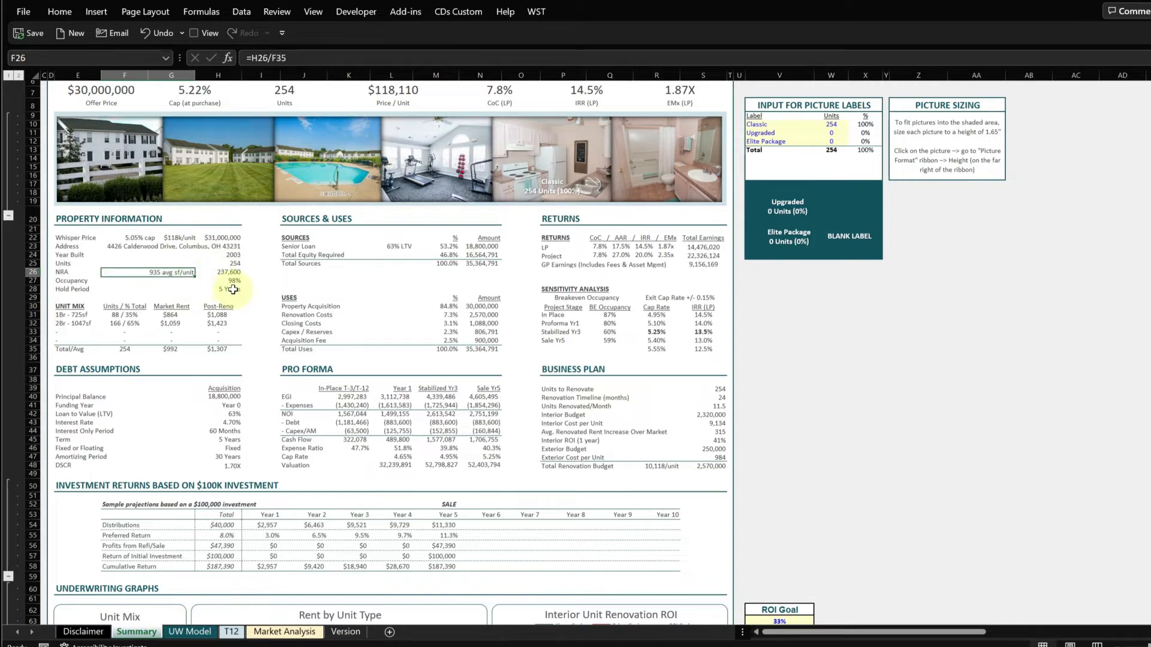
{"action": "left_click", "coordinate": [233, 289]}
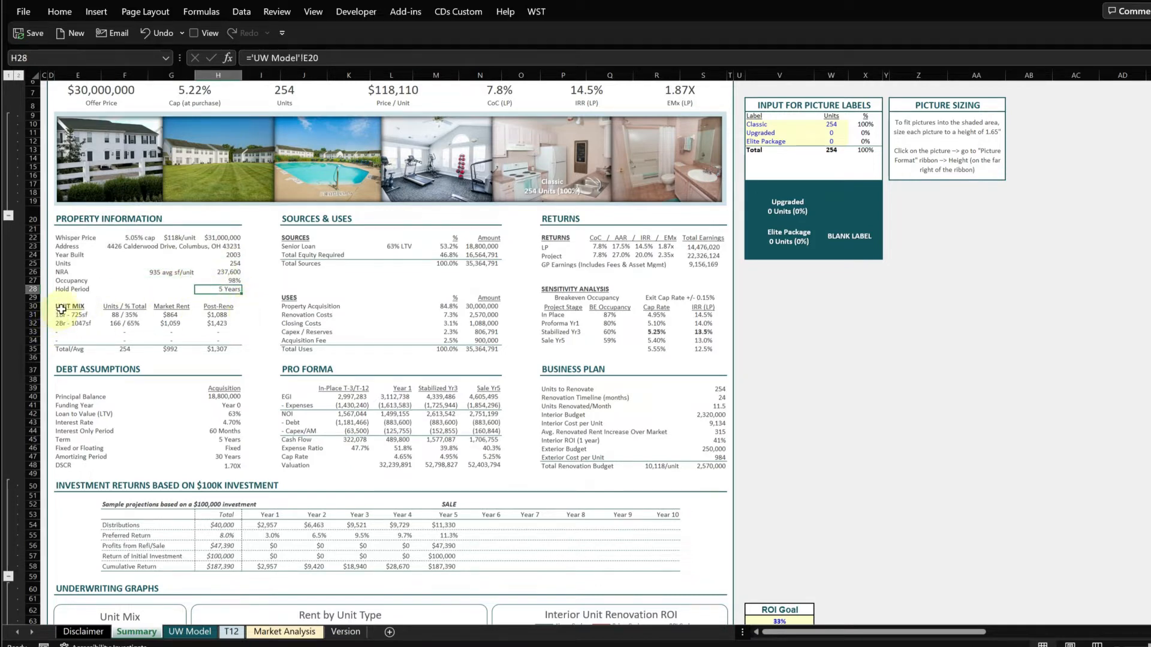
Examine the Unit Mix table, including the formula behind its first unit type, and the Debt Assumptions heading
{"action": "left_click_drag", "start_coordinate": [62, 309], "coordinate": [239, 351]}
{"action": "left_click", "coordinate": [257, 343]}
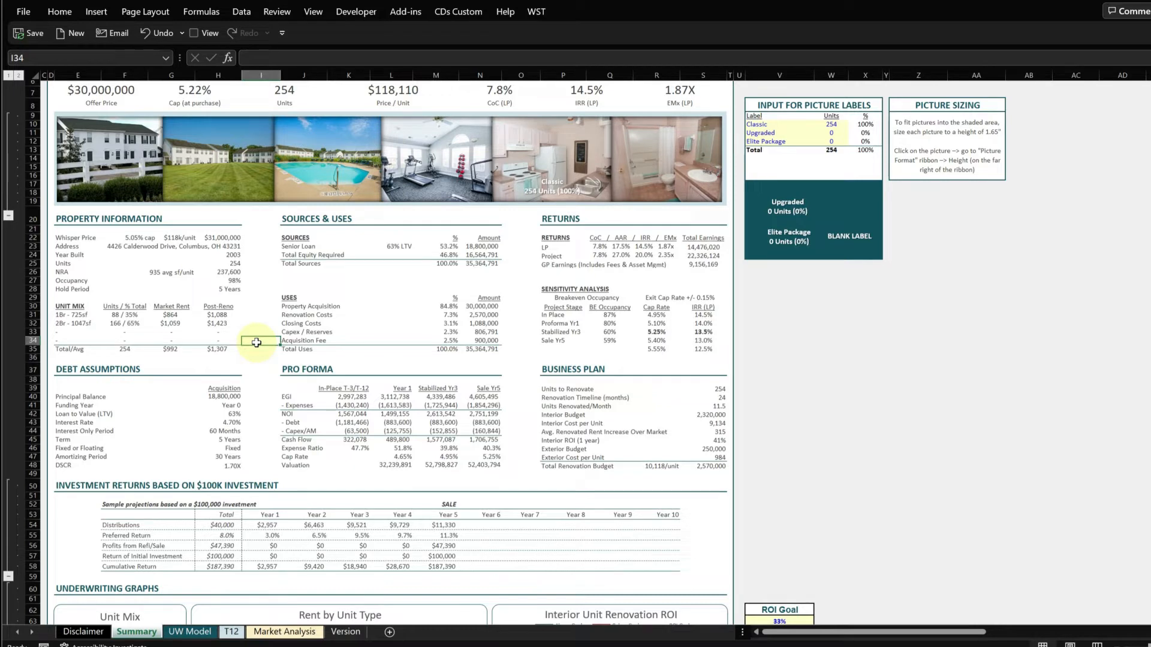
{"action": "left_click", "coordinate": [73, 308]}
{"action": "left_click", "coordinate": [75, 315]}
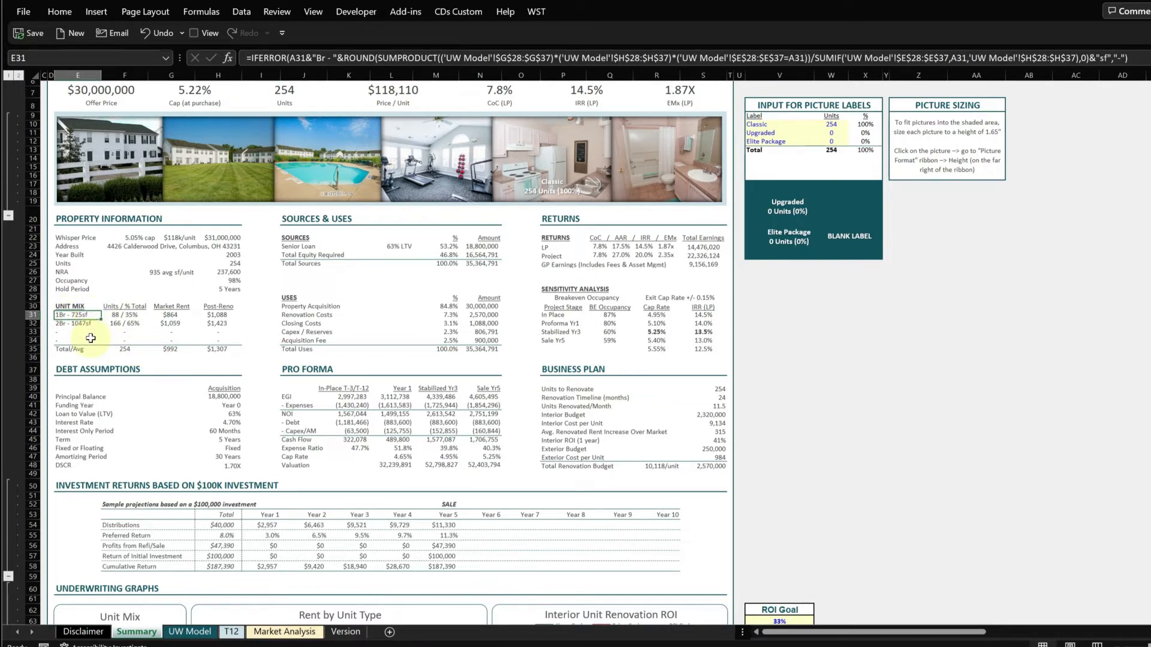
{"action": "scroll", "coordinate": [85, 332], "scroll_direction": "down", "scroll_amount": 1}
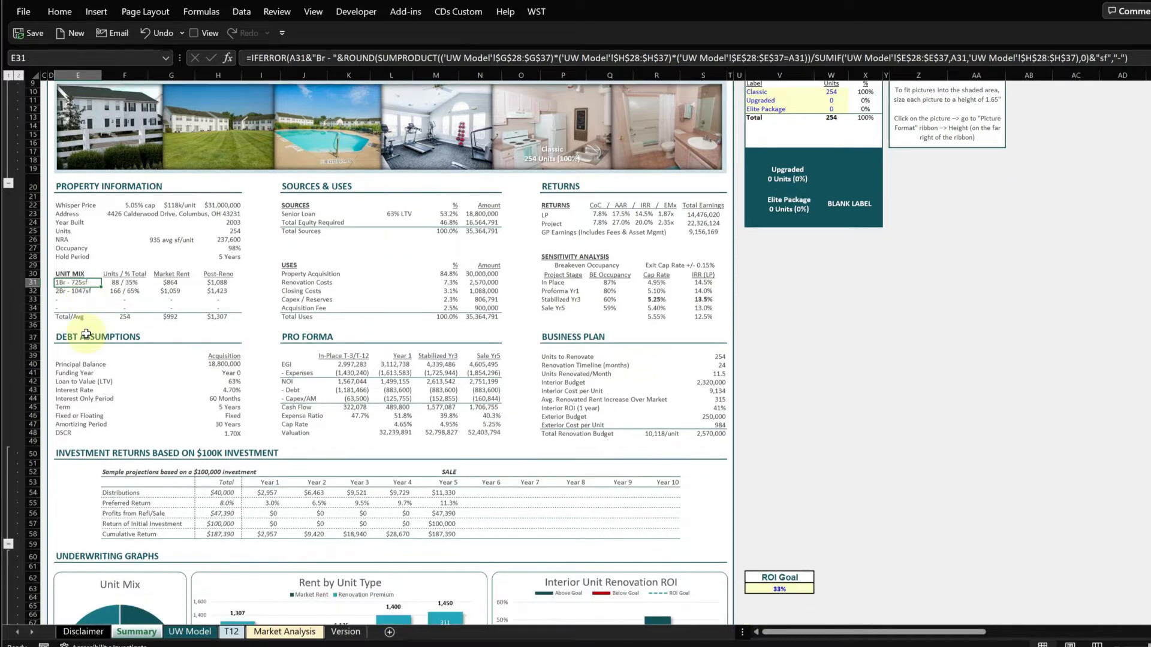
{"action": "left_click", "coordinate": [86, 334]}
Examine the Sources & Uses section and the Year 1, Stabilized Yr3 and Sale Yr5 columns of the Pro Forma
{"action": "left_click_drag", "start_coordinate": [282, 185], "coordinate": [372, 320]}
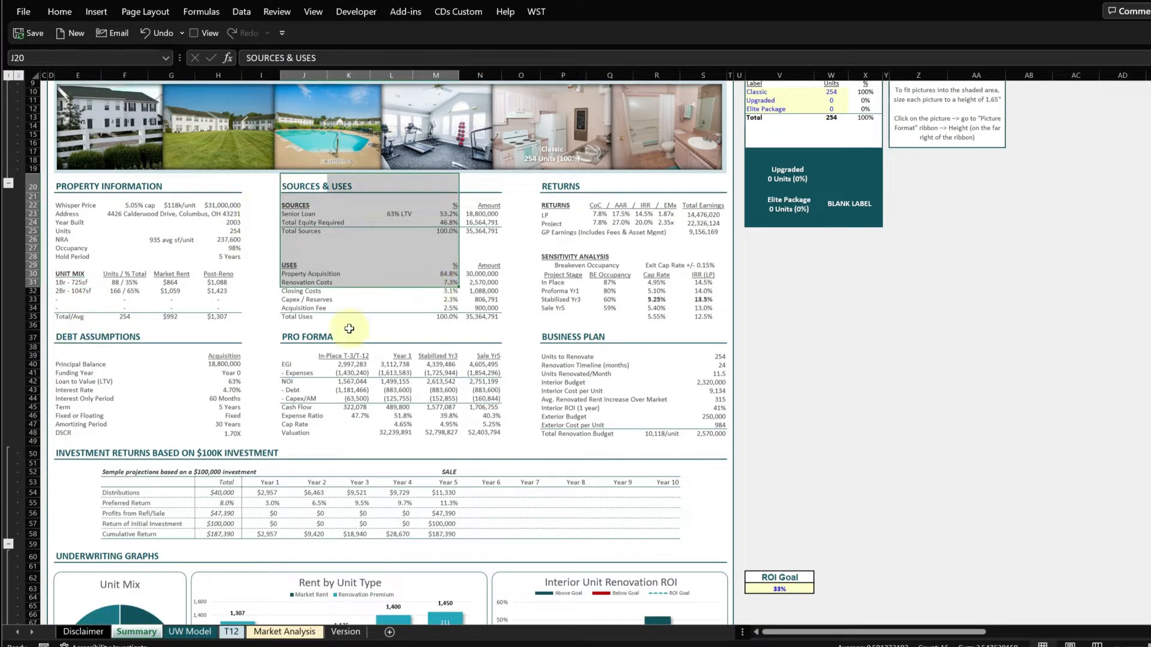
{"action": "left_click_drag", "start_coordinate": [297, 337], "coordinate": [534, 445]}
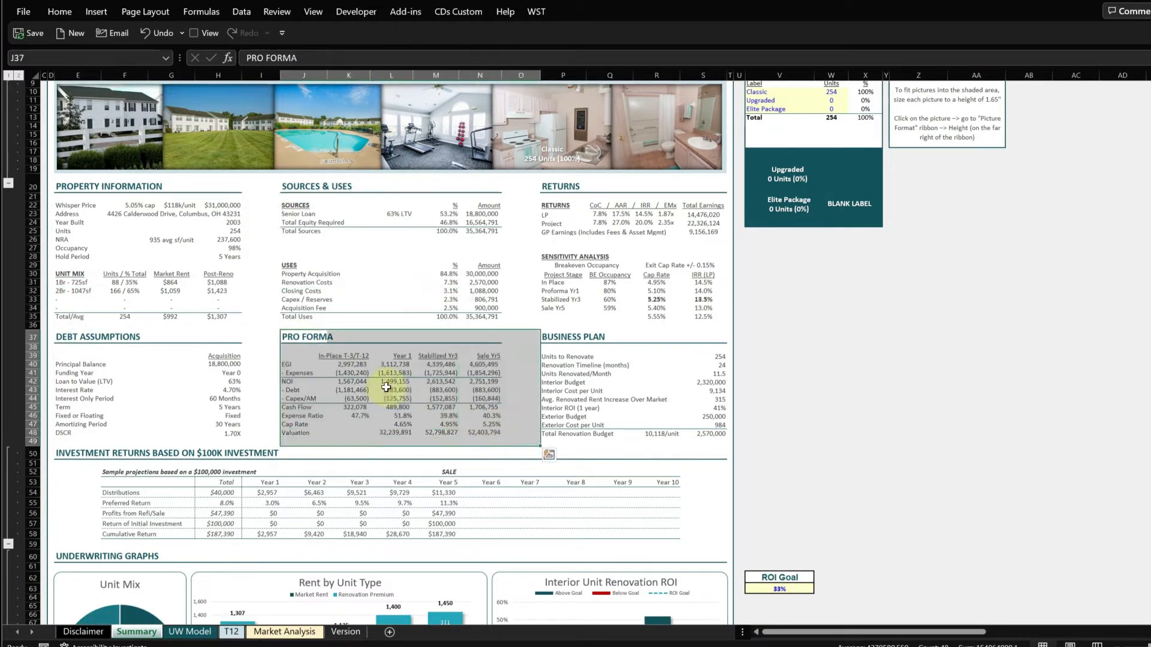
{"action": "left_click_drag", "start_coordinate": [400, 356], "coordinate": [413, 422]}
{"action": "left_click_drag", "start_coordinate": [442, 356], "coordinate": [449, 440]}
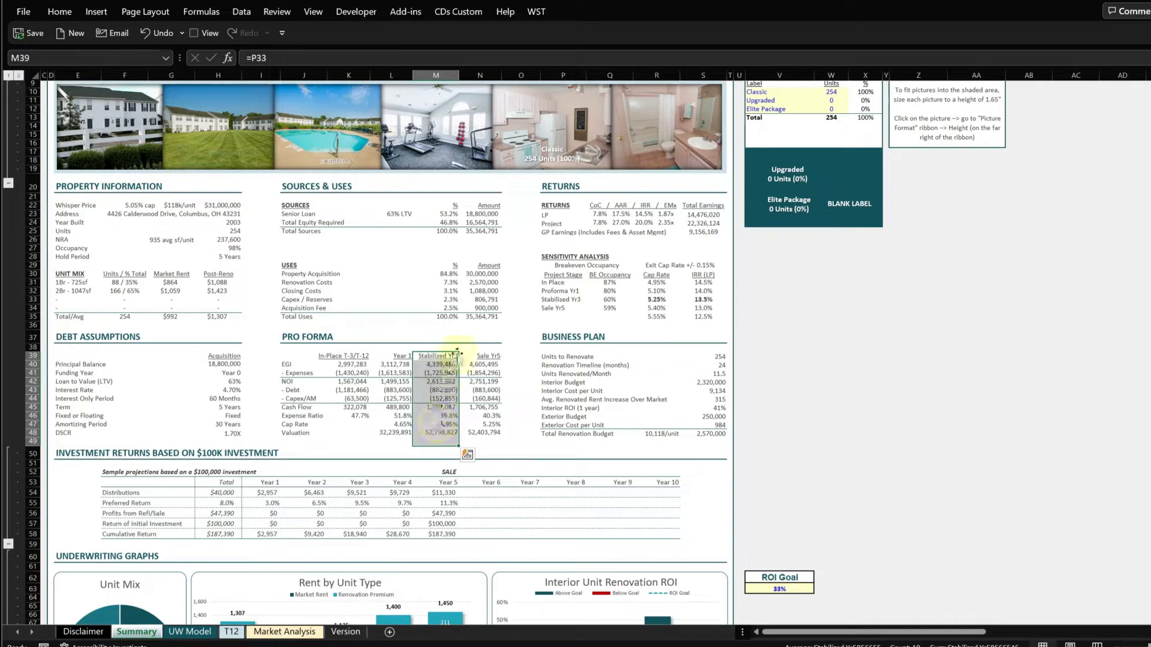
{"action": "left_click_drag", "start_coordinate": [485, 356], "coordinate": [491, 434]}
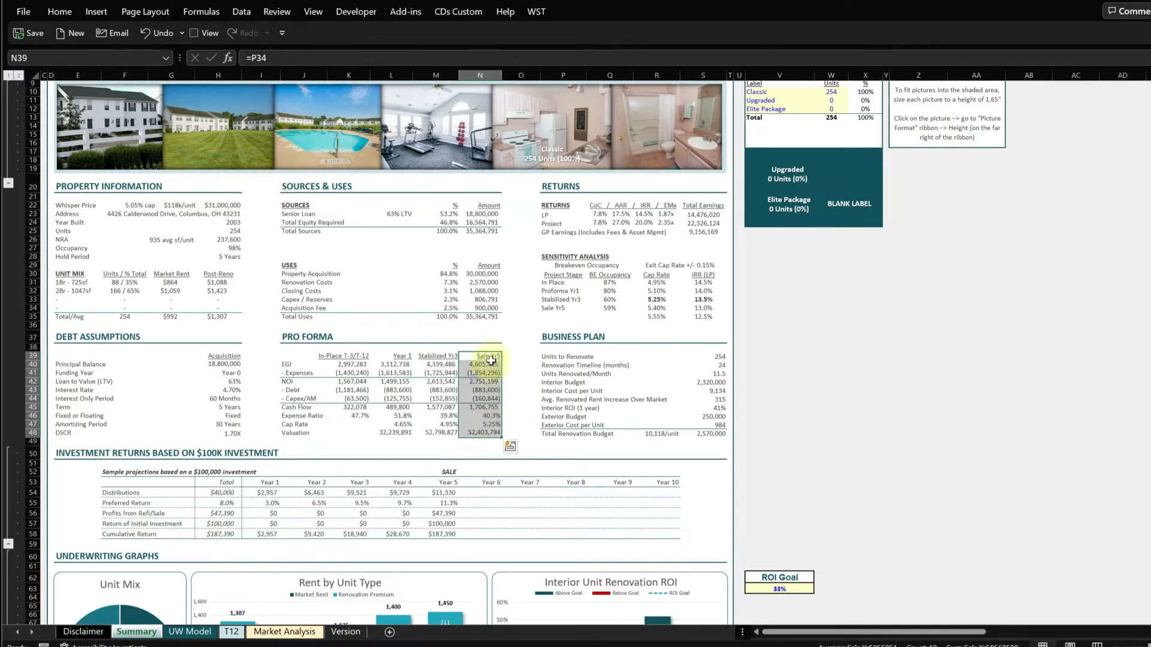
Examine the Returns table and the Sensitivity Analysis with its breakeven occupancy figures by project stage
{"action": "scroll", "coordinate": [504, 426], "scroll_direction": "up", "scroll_amount": 1}
{"action": "left_click_drag", "start_coordinate": [560, 237], "coordinate": [705, 265]}
{"action": "left_click", "coordinate": [697, 286]}
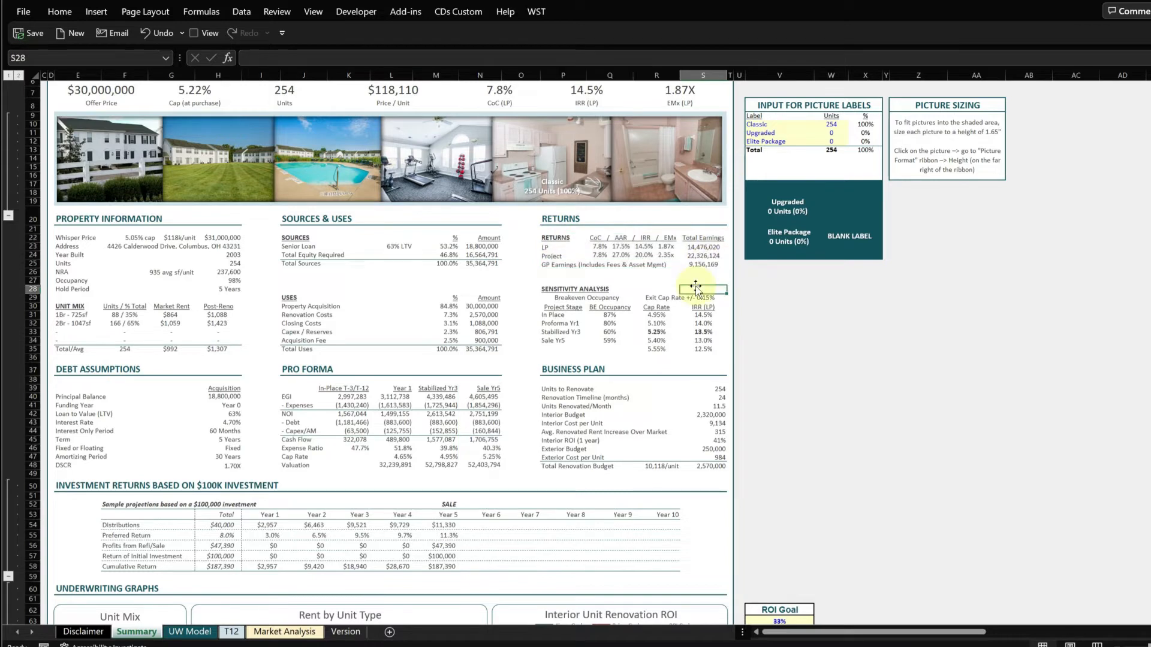
{"action": "left_click", "coordinate": [547, 290]}
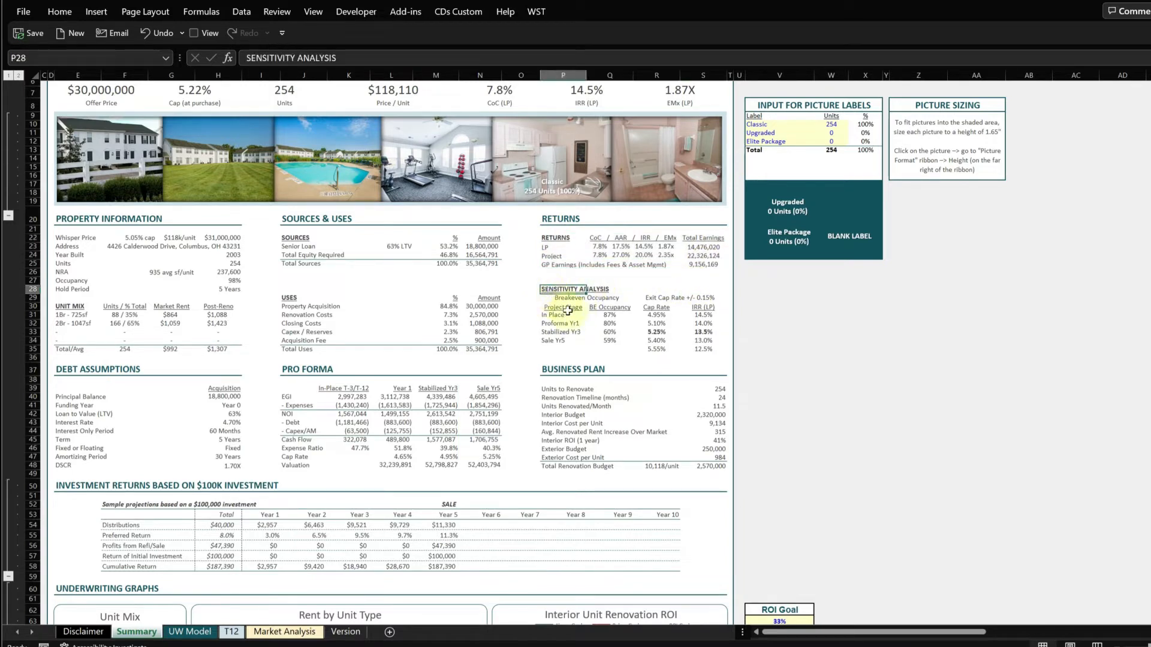
{"action": "scroll", "coordinate": [638, 352], "scroll_direction": "up", "scroll_amount": 1}
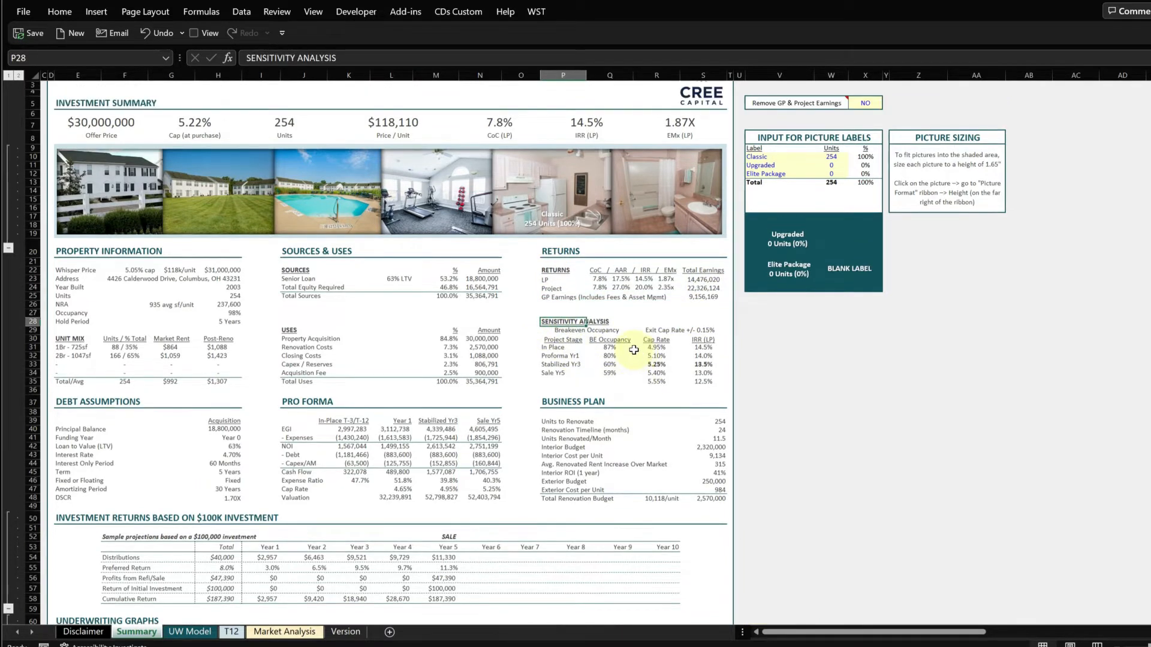
{"action": "left_click_drag", "start_coordinate": [574, 331], "coordinate": [595, 375]}
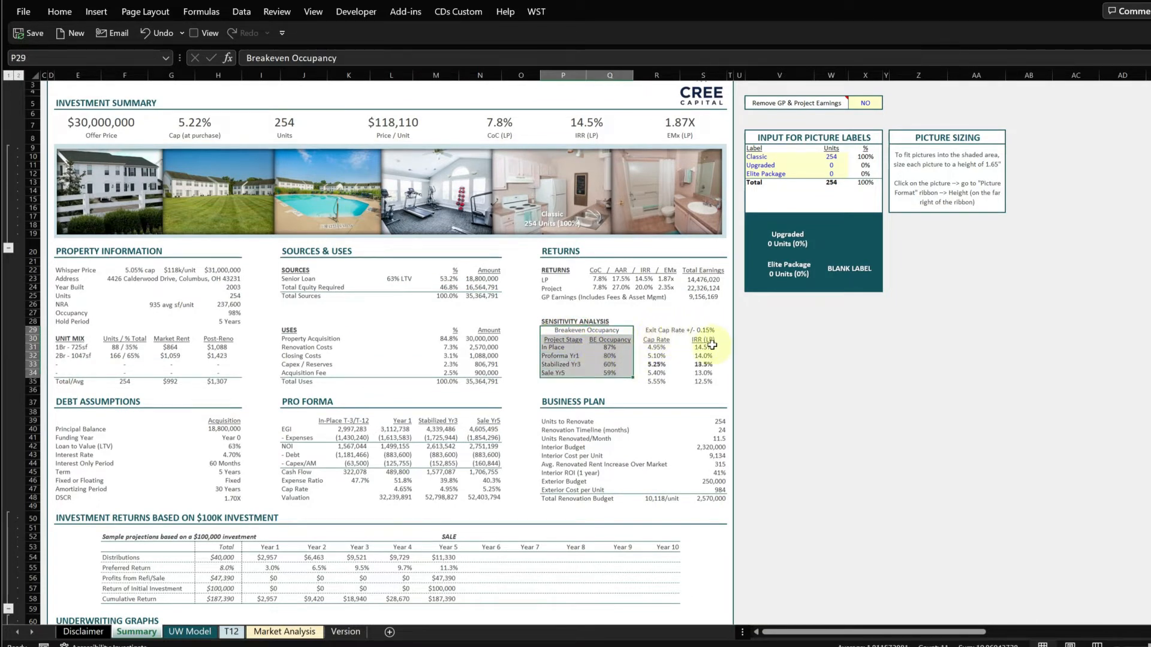
{"action": "scroll", "coordinate": [749, 375], "scroll_direction": "up", "scroll_amount": 1}
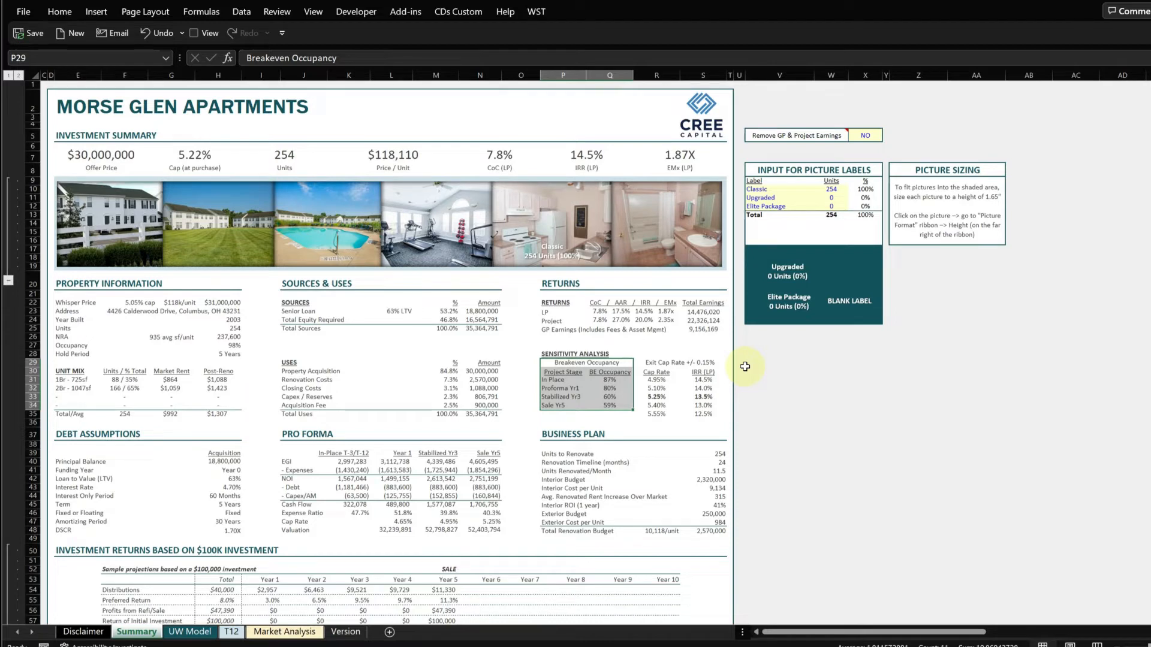
Set Remove GP & Project Earnings to YES and check the Project and GP Earnings rows of the Returns table
{"action": "left_click_drag", "start_coordinate": [550, 320], "coordinate": [725, 320]}
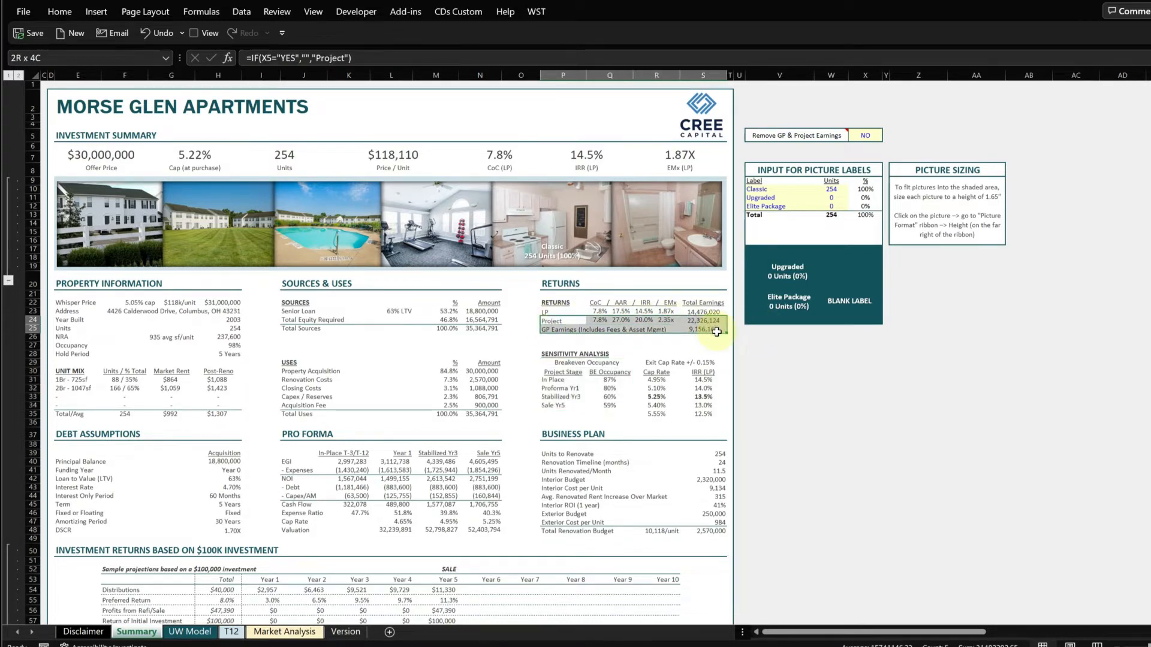
{"action": "left_click", "coordinate": [794, 357]}
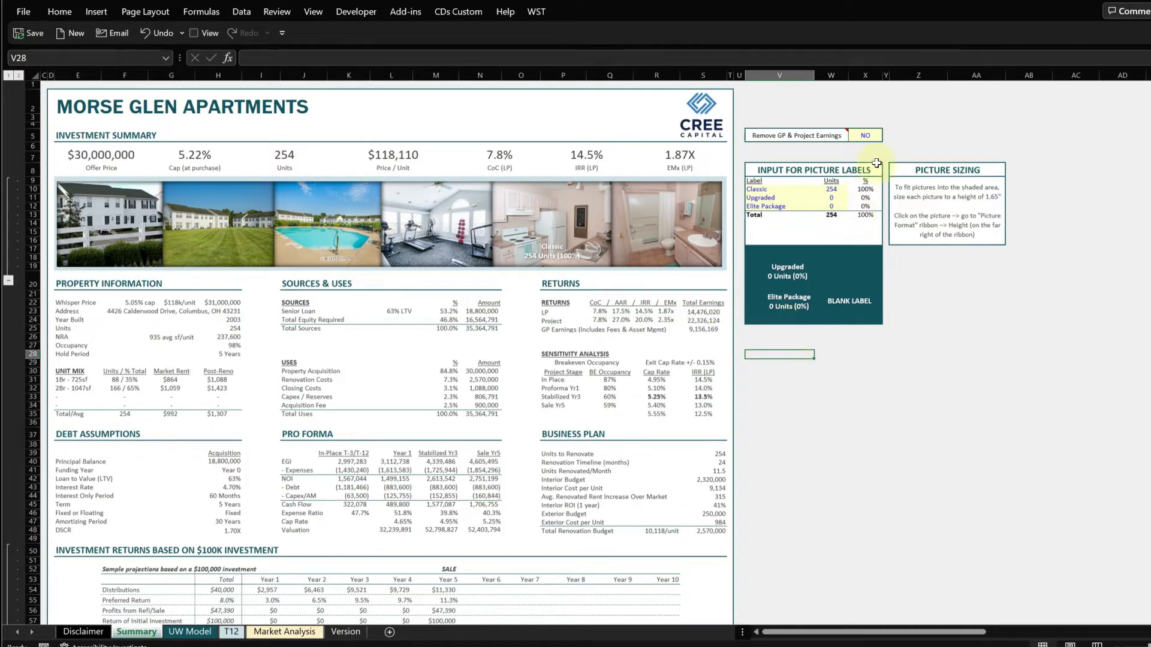
{"action": "left_click", "coordinate": [873, 138]}
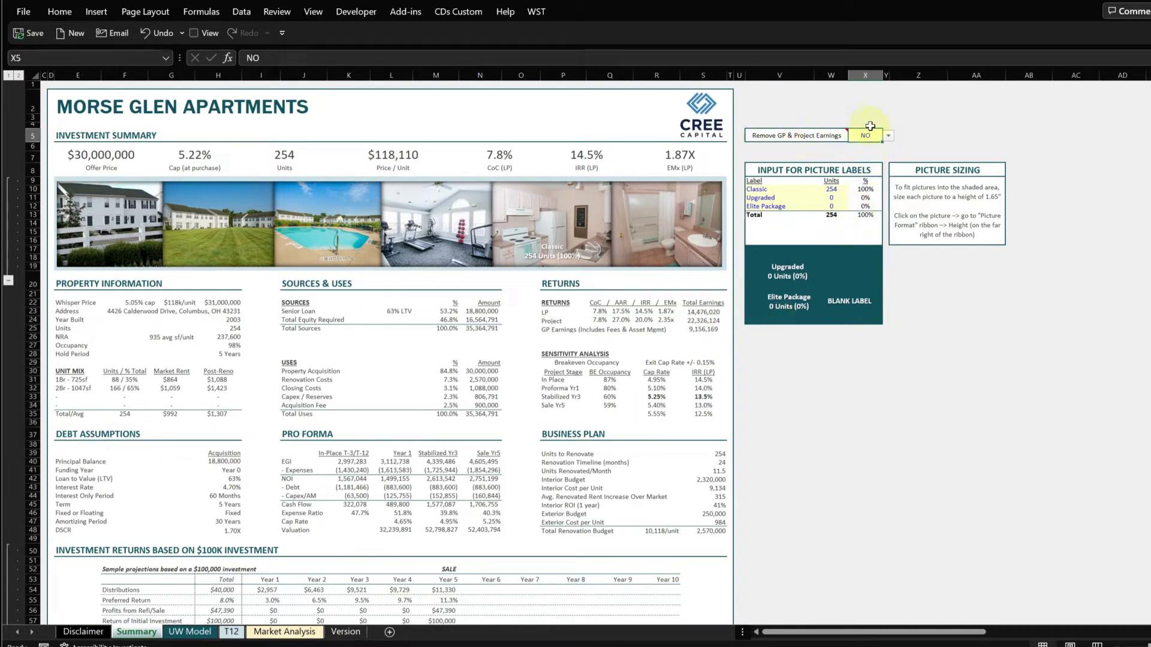
{"action": "left_click_drag", "start_coordinate": [732, 112], "coordinate": [911, 149]}
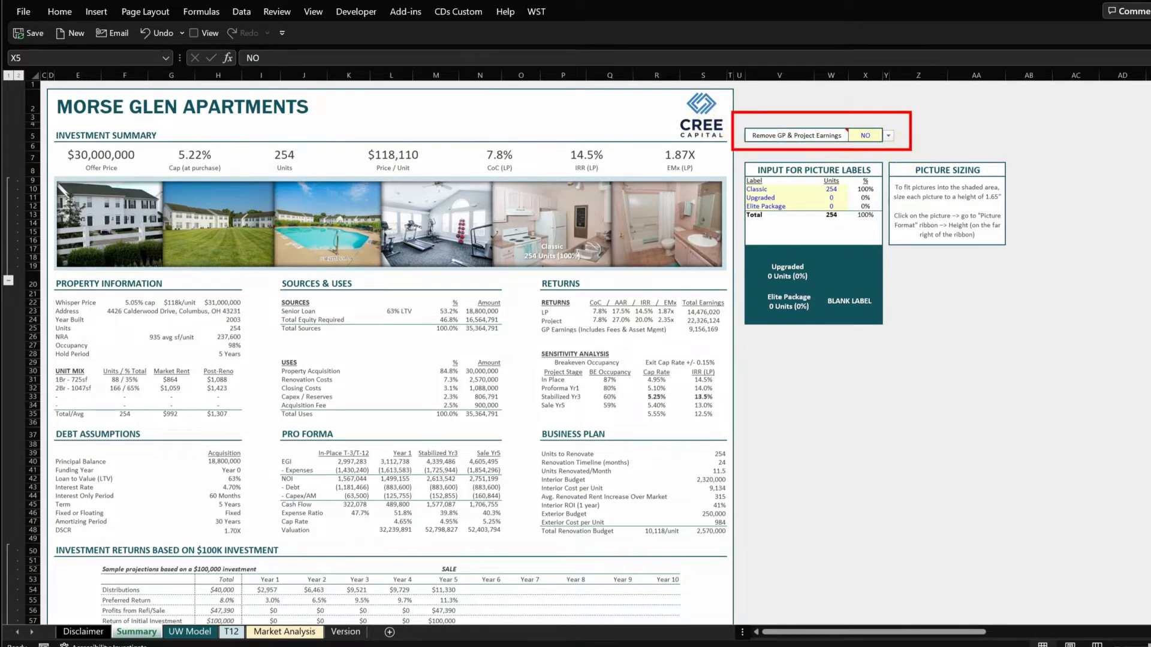
{"action": "left_click", "coordinate": [865, 135]}
{"action": "left_click", "coordinate": [888, 136]}
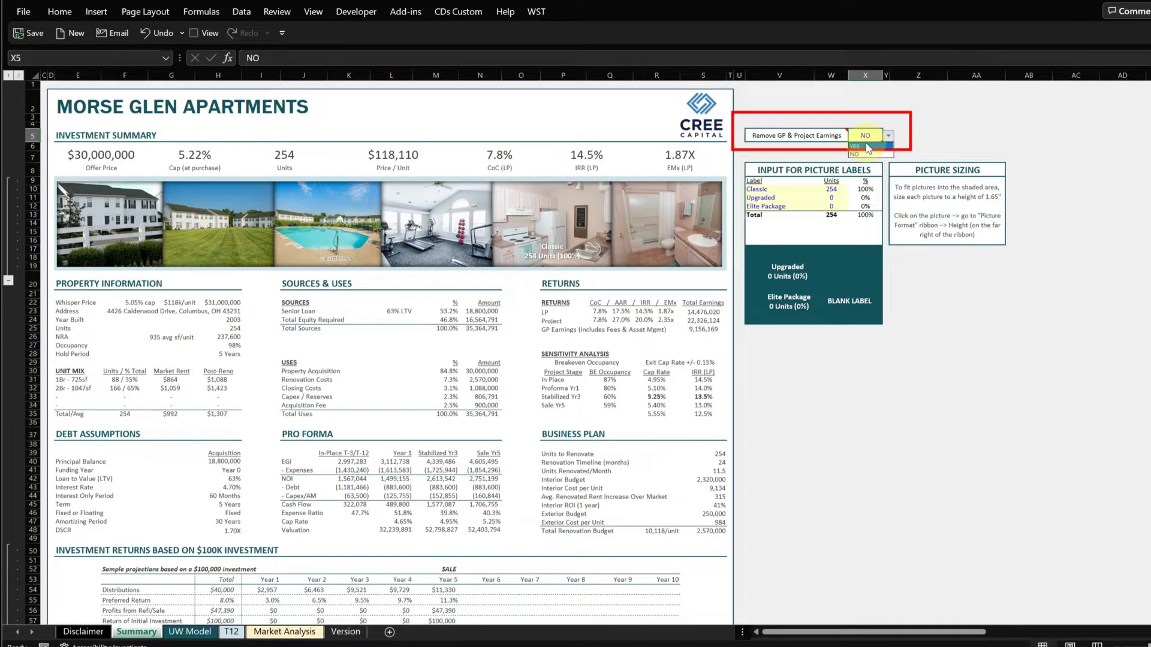
{"action": "left_click", "coordinate": [866, 146]}
{"action": "left_click_drag", "start_coordinate": [548, 319], "coordinate": [683, 329]}
{"action": "left_click", "coordinate": [779, 346]}
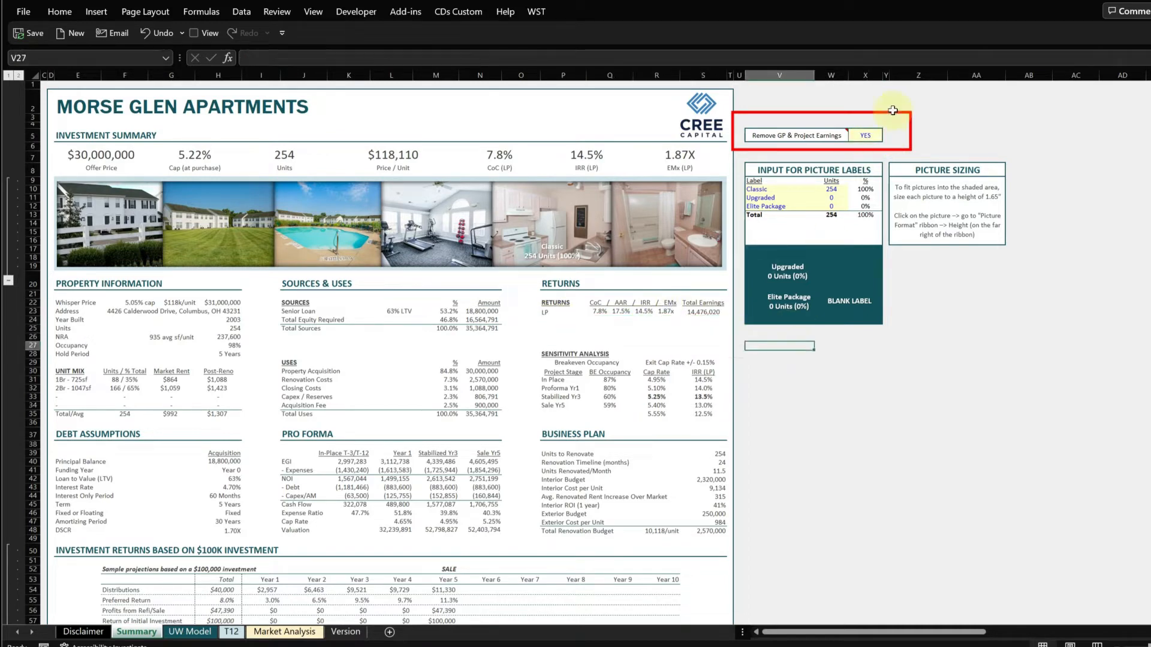
Set Remove GP & Project Earnings back to NO
{"action": "left_click", "coordinate": [872, 135]}
{"action": "left_click", "coordinate": [889, 135]}
{"action": "left_click", "coordinate": [882, 155]}
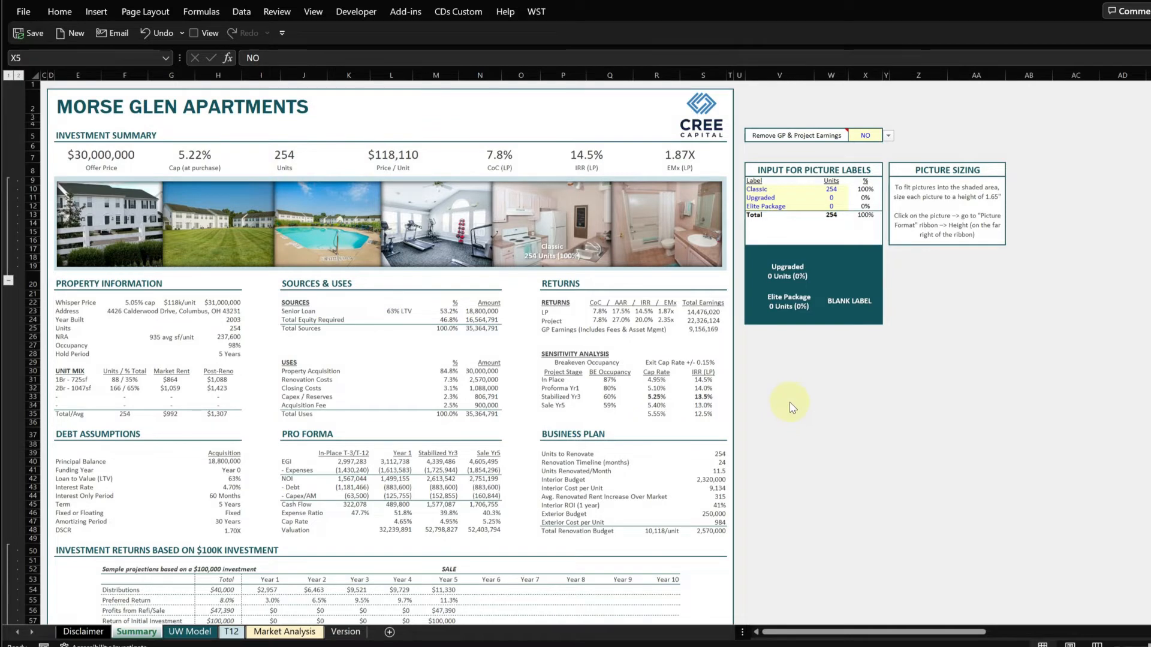
Examine the Investment Returns Based on $100K table and the Total bar's market rent and renovation premium in the Rent by Unit Type graph
{"action": "scroll", "coordinate": [791, 405], "scroll_direction": "down", "scroll_amount": 7}
{"action": "scroll", "coordinate": [784, 398], "scroll_direction": "down", "scroll_amount": 1}
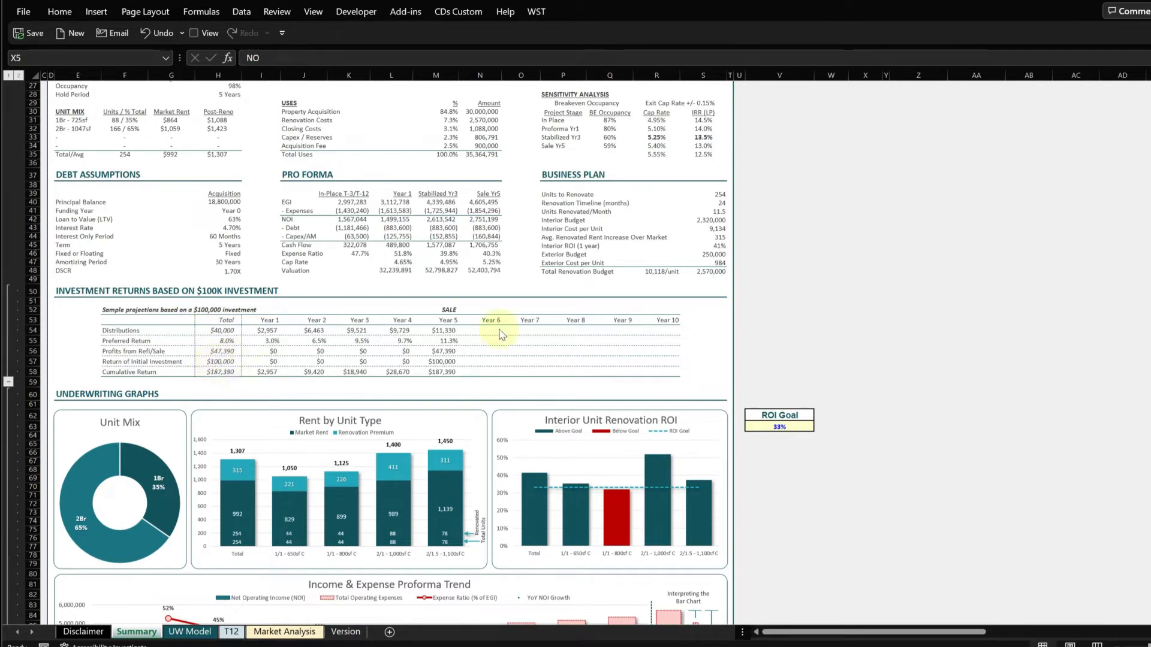
{"action": "scroll", "coordinate": [761, 267], "scroll_direction": "down", "scroll_amount": 8}
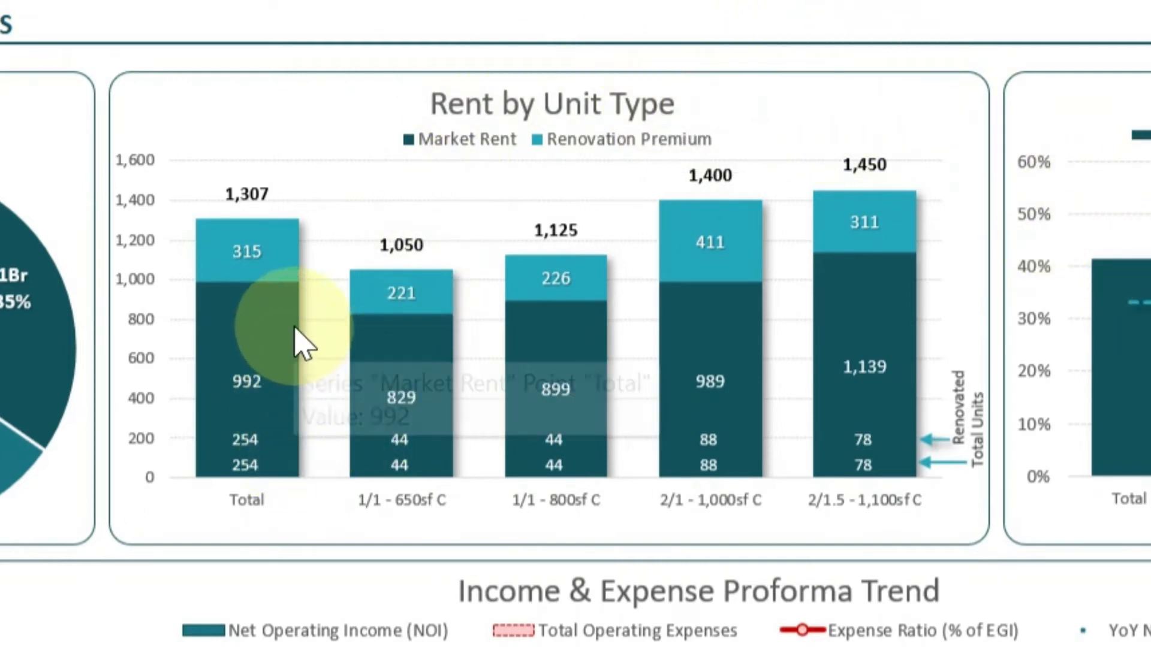
{"action": "mouse_move", "coordinate": [286, 419]}
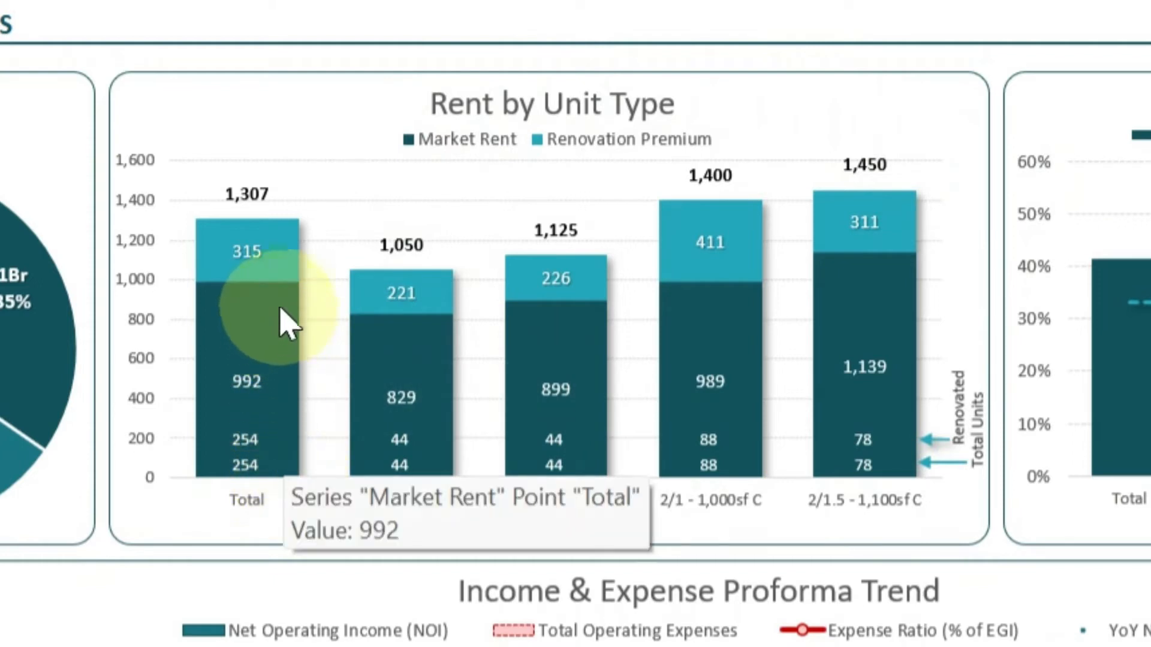
{"action": "mouse_move", "coordinate": [269, 234]}
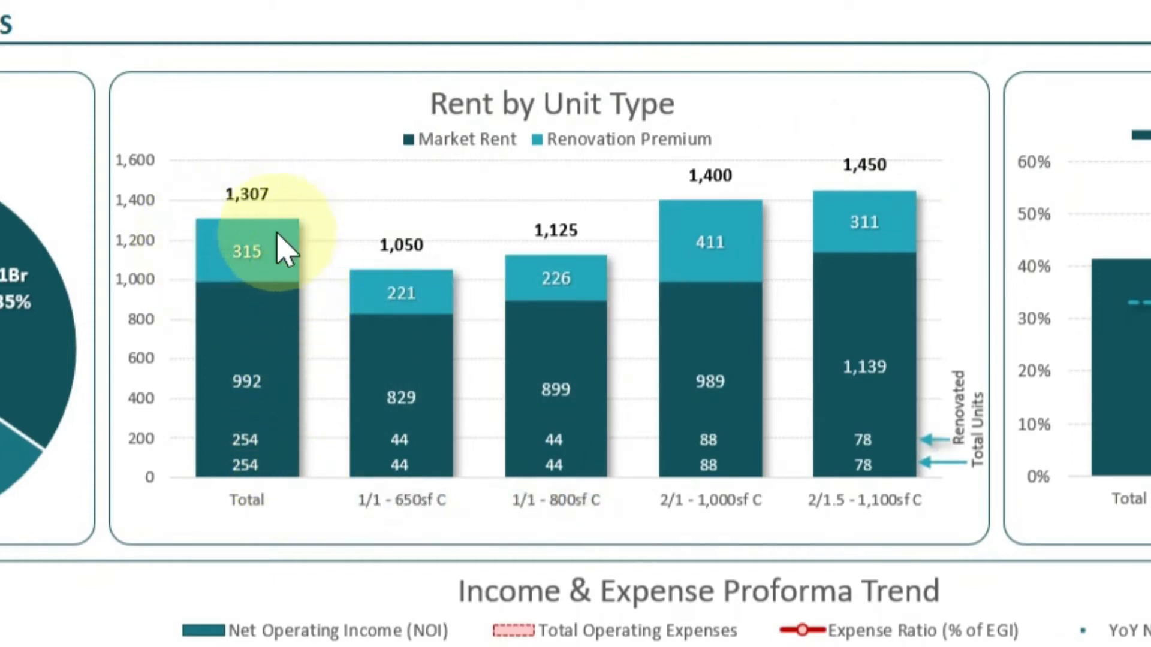
{"action": "mouse_move", "coordinate": [293, 279]}
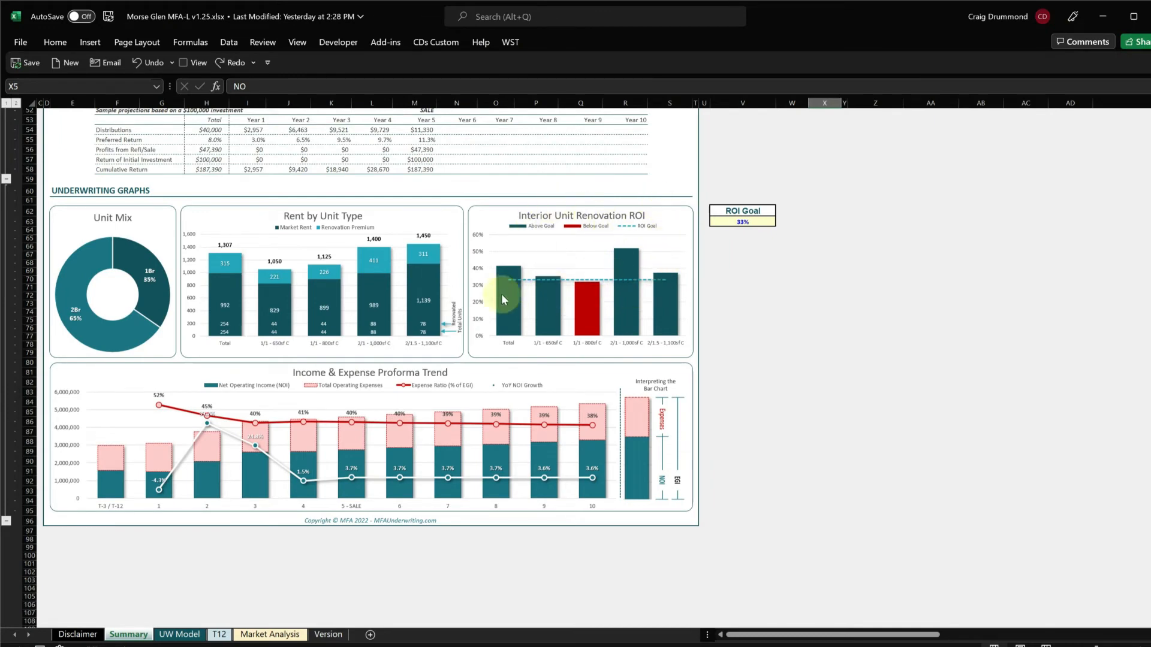
Set the ROI Goal for the Interior Unit Renovation ROI graph to 20%
{"action": "left_click", "coordinate": [755, 223]}
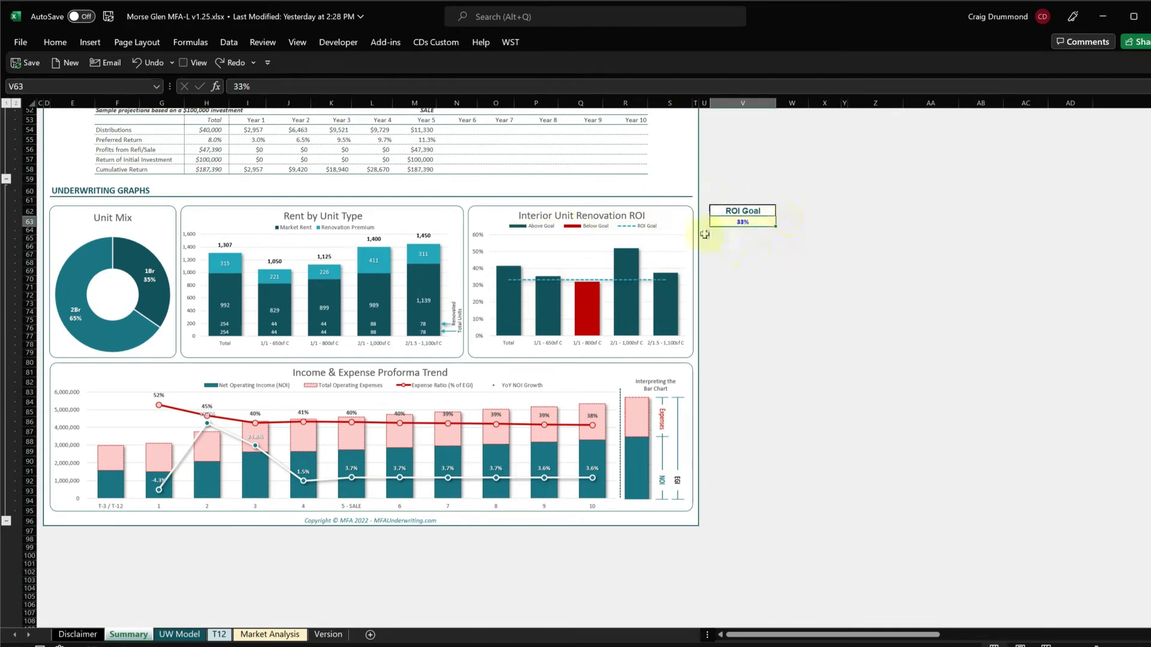
{"action": "type", "text": "2"}
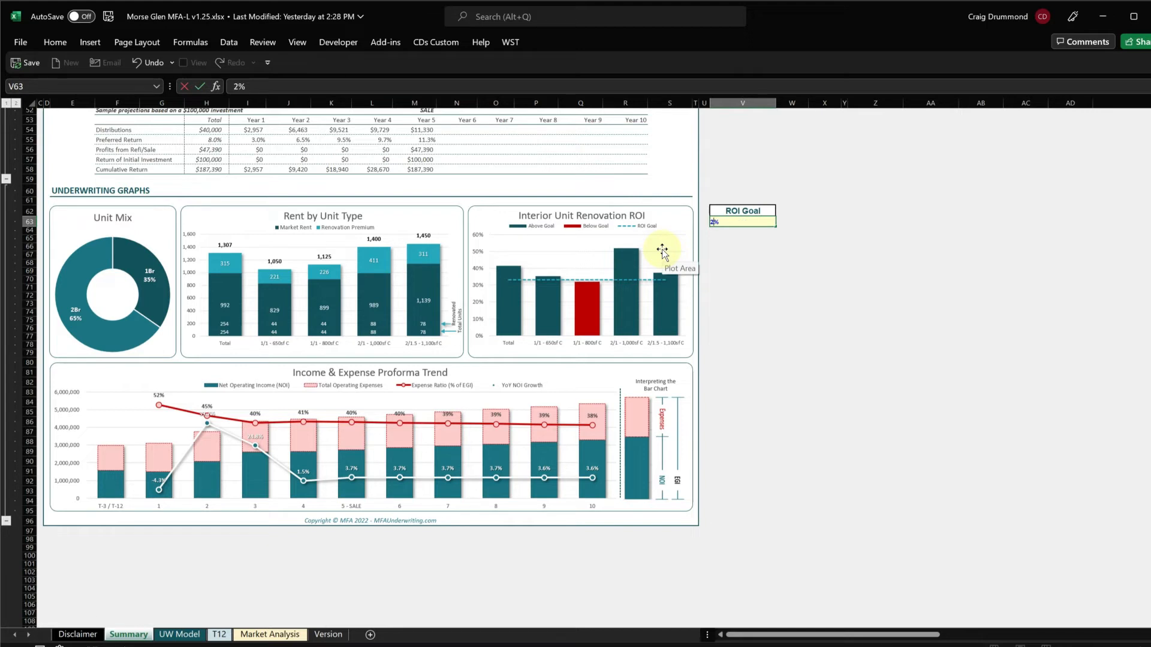
{"action": "type", "text": "0"}
{"action": "key", "text": "Return"}
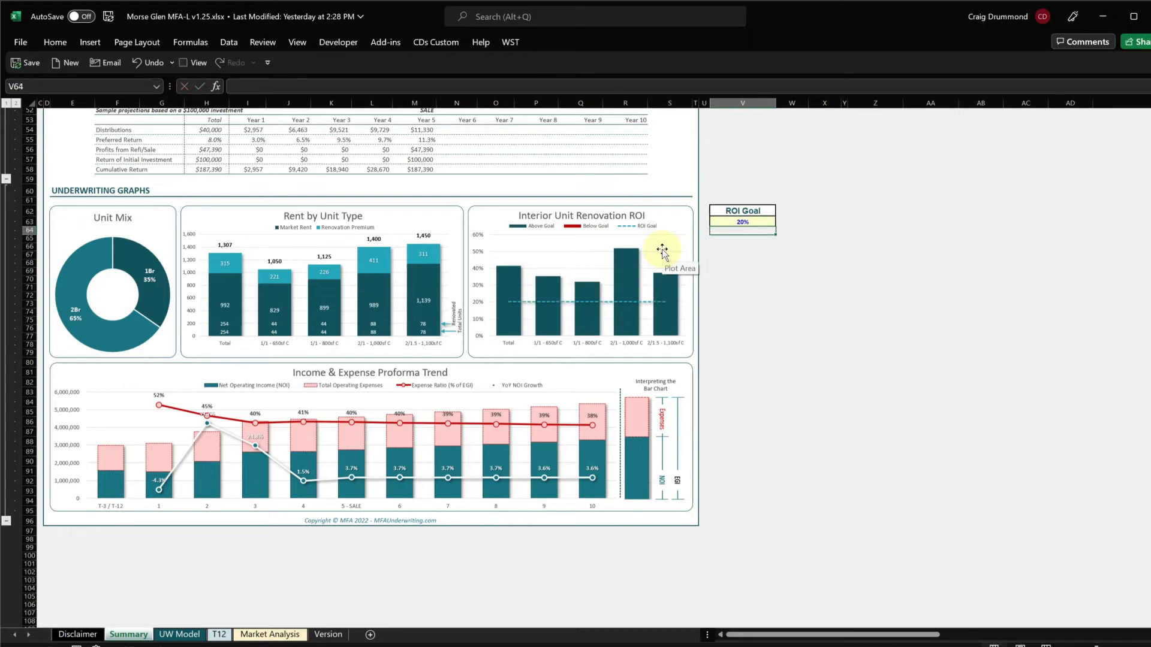
Change the ROI Goal to 4%, and correct the entry to 40%
{"action": "key", "text": "Up"}
{"action": "type", "text": "4"}
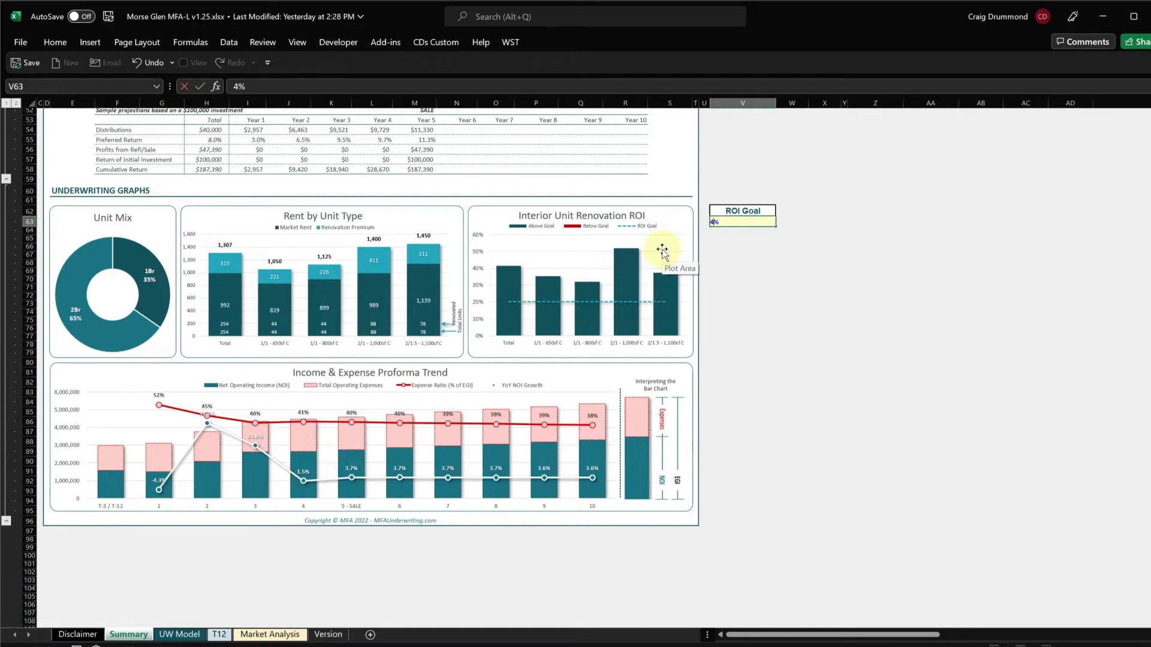
{"action": "key", "text": "Return"}
{"action": "key", "text": "Up"}
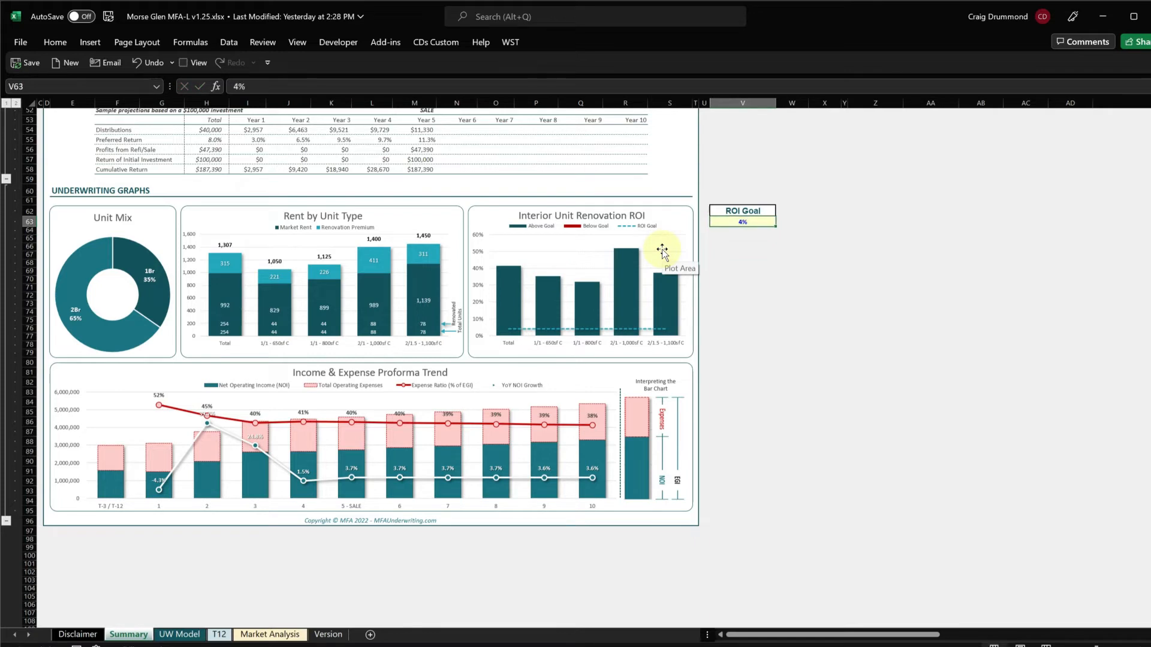
{"action": "key", "text": "F2"}
{"action": "type", "text": "0"}
{"action": "key", "text": "Return"}
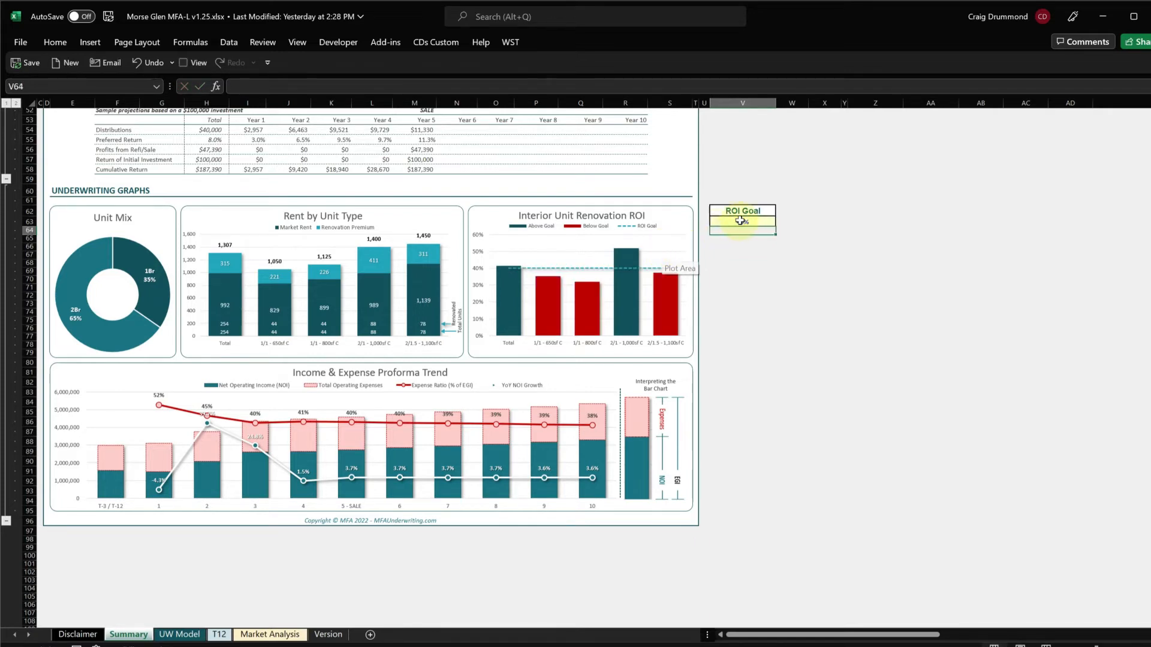
Restore the ROI Goal to 33% and inspect the YoY NOI growth in the Income & Expense Proforma Trend graph
{"action": "key", "text": "Up"}
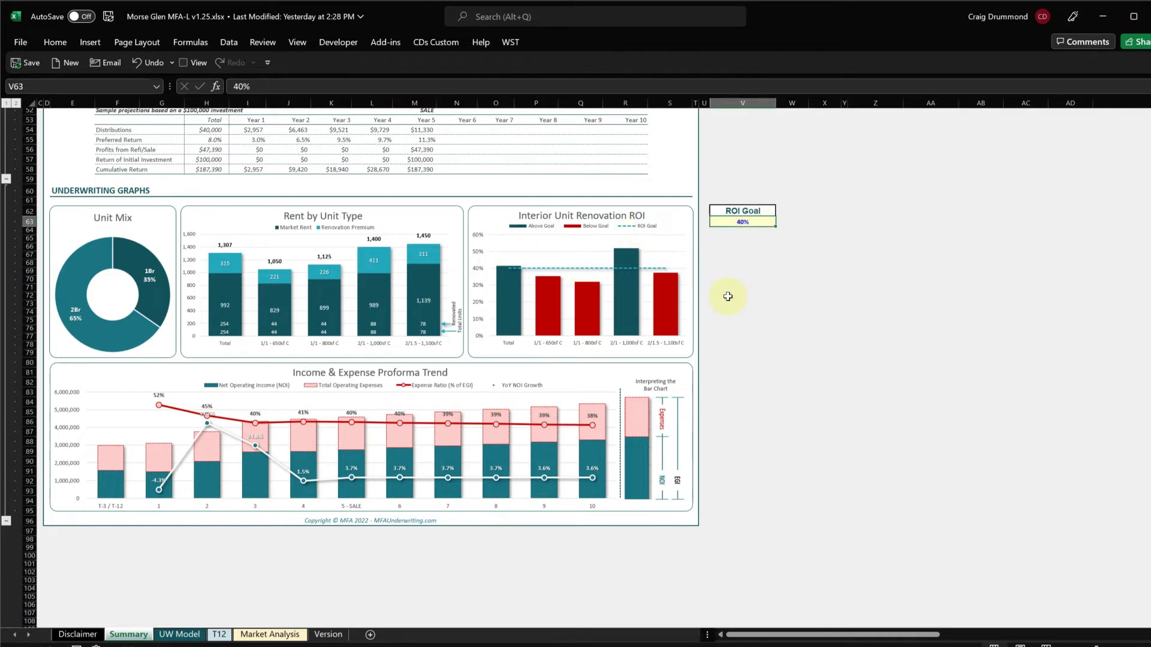
{"action": "type", "text": "33"}
{"action": "key", "text": "Return"}
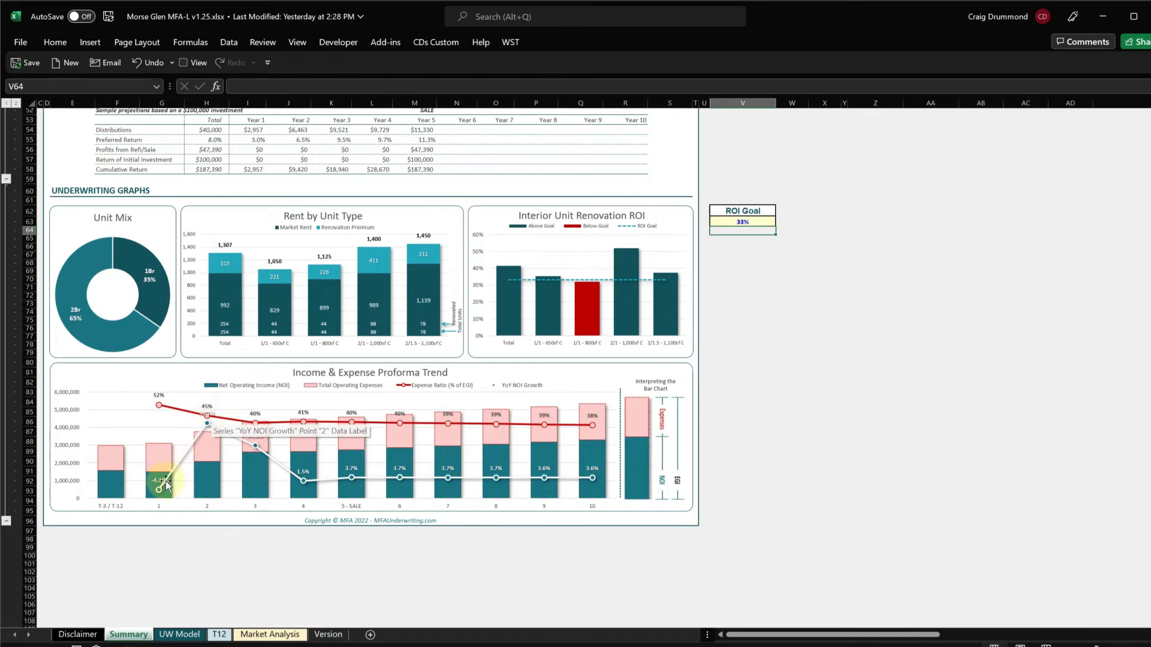
{"action": "mouse_move", "coordinate": [209, 426]}
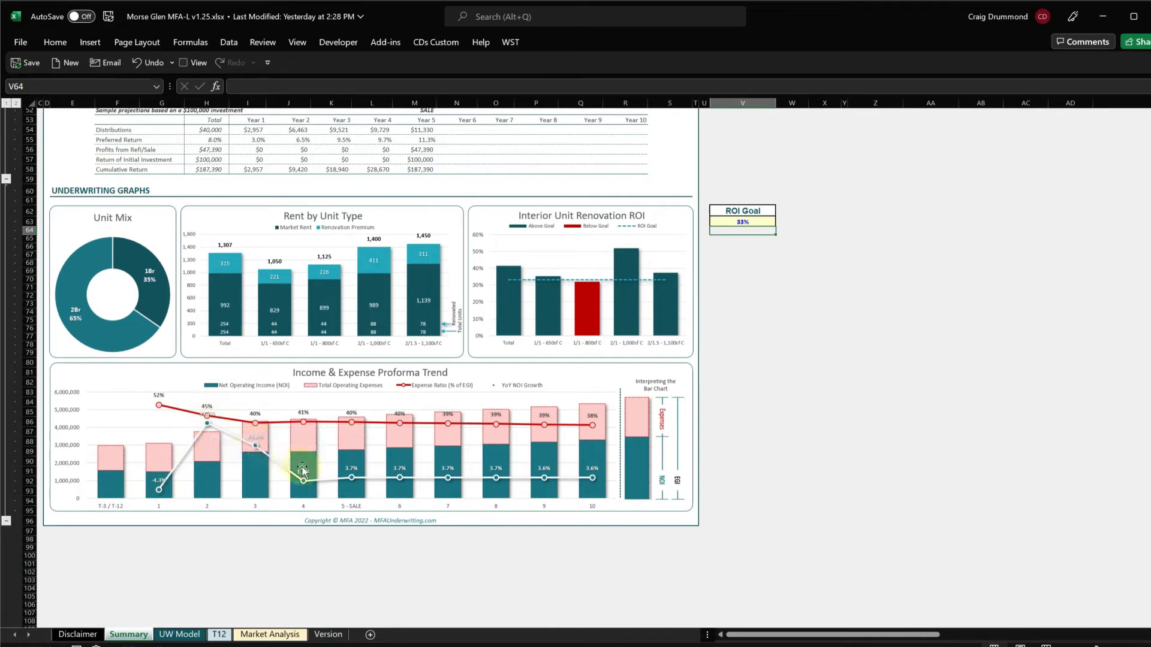
Copy the whole investment summary range, from the Morse Glen Apartments title through the copyright line below the graphs
{"action": "scroll", "coordinate": [773, 412], "scroll_direction": "up", "scroll_amount": 15}
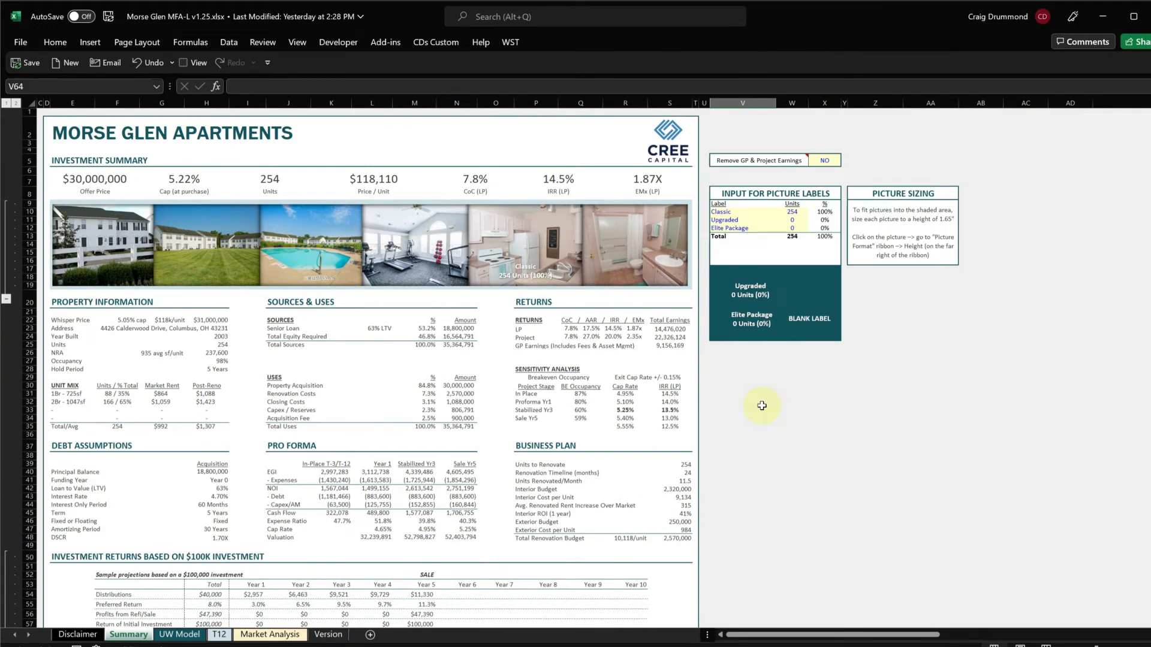
{"action": "left_click", "coordinate": [55, 124]}
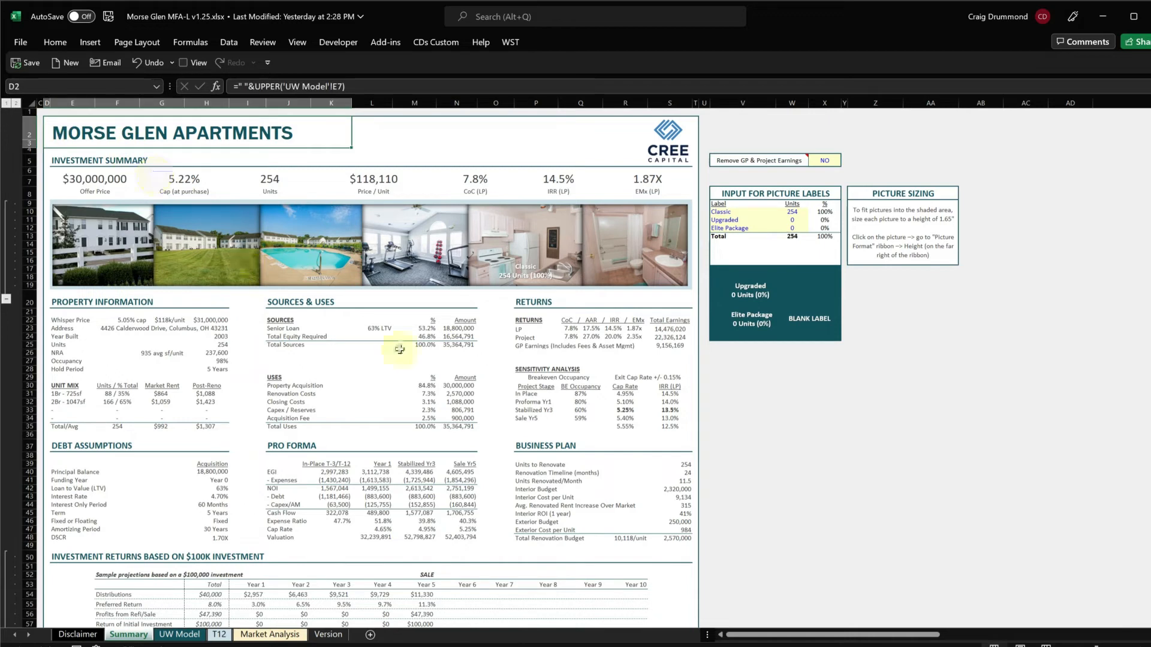
{"action": "scroll", "coordinate": [642, 347], "scroll_direction": "down", "scroll_amount": 15}
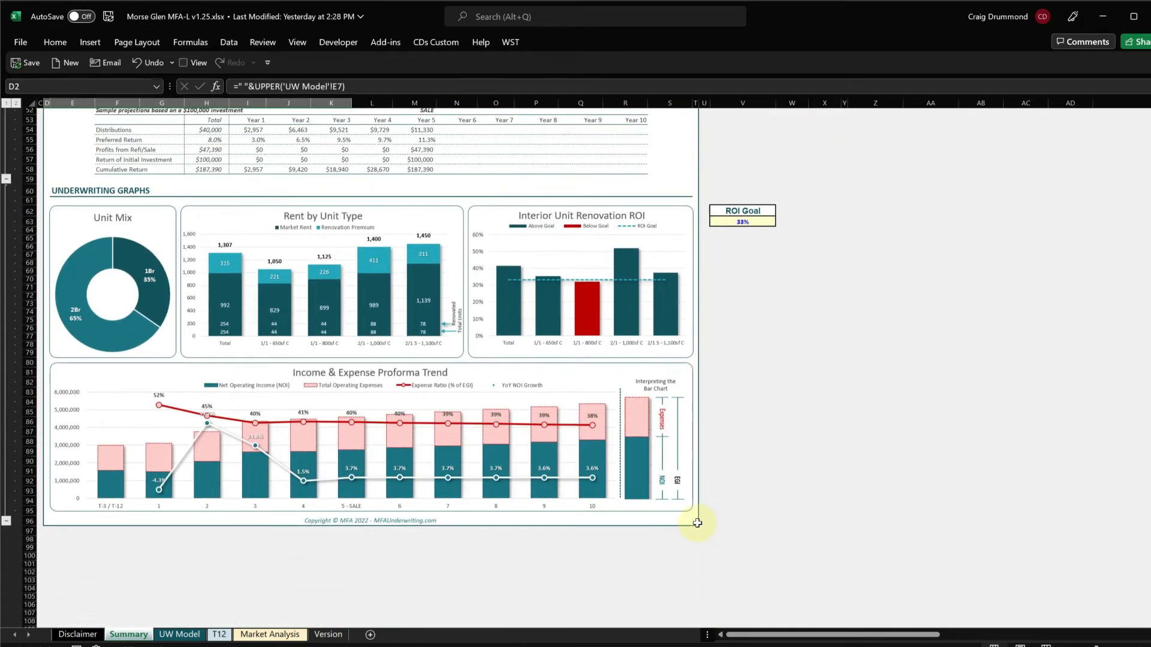
{"action": "left_click", "coordinate": [697, 522], "text": "shift"}
{"action": "key", "text": "ctrl+c"}
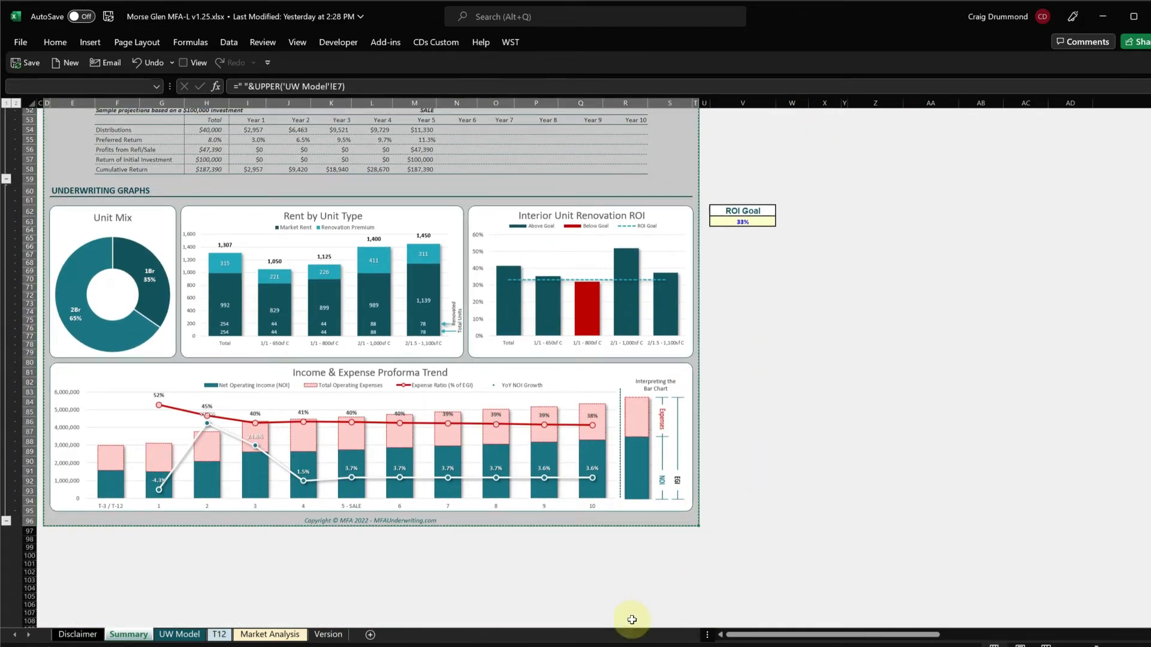
Switch to the untitled Outlook message and paste the copied summary as a picture above the signature
{"action": "key", "text": "alt+Tab"}
{"action": "left_click_drag", "start_coordinate": [797, 85], "coordinate": [422, 27]}
{"action": "left_click", "coordinate": [247, 264]}
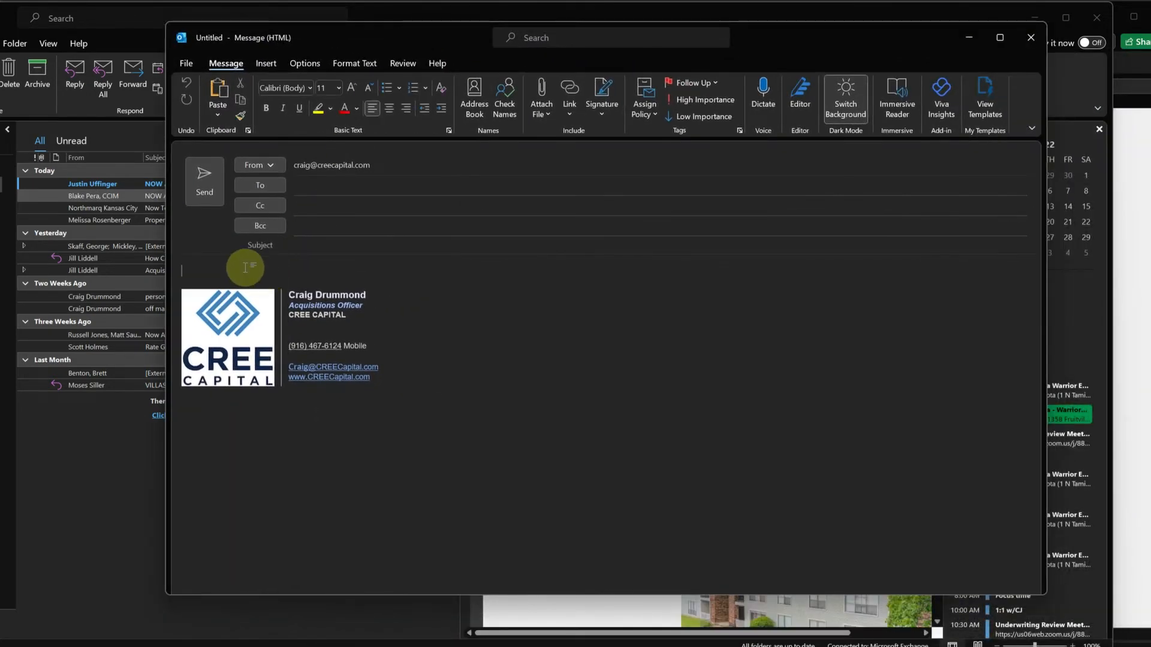
{"action": "left_click", "coordinate": [215, 114]}
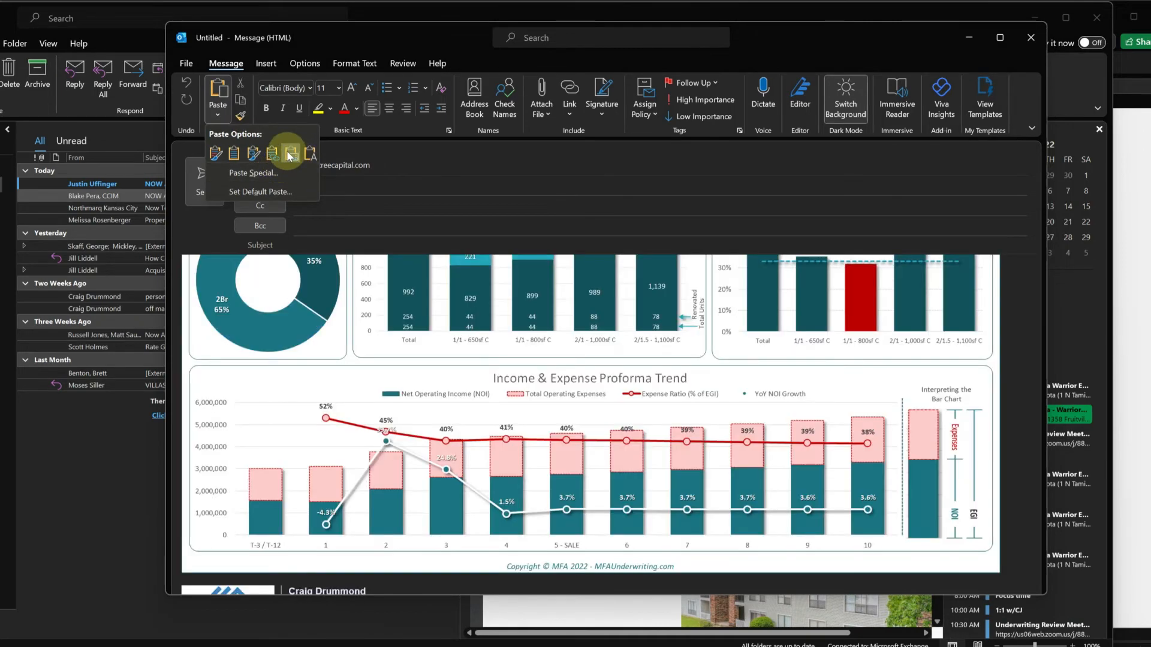
{"action": "left_click", "coordinate": [288, 152]}
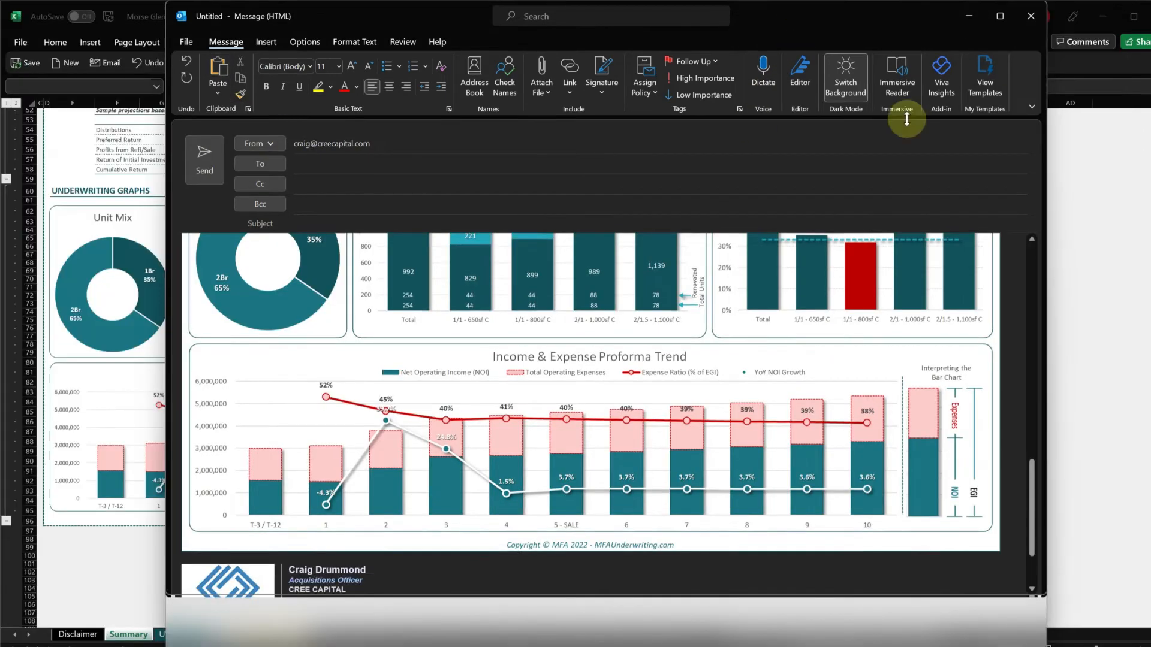
Review the pasted summary up to its title, discard the message without saving and return to the Excel Summary sheet
{"action": "scroll", "coordinate": [829, 437], "scroll_direction": "up", "scroll_amount": 8}
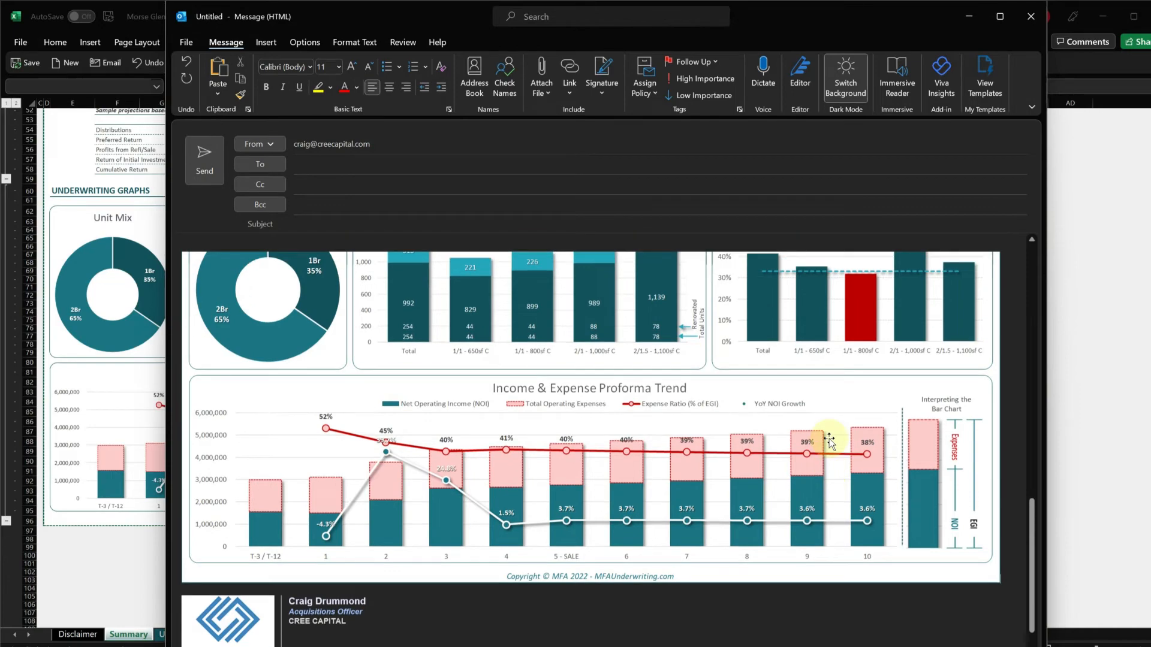
{"action": "scroll", "coordinate": [828, 437], "scroll_direction": "up", "scroll_amount": 5}
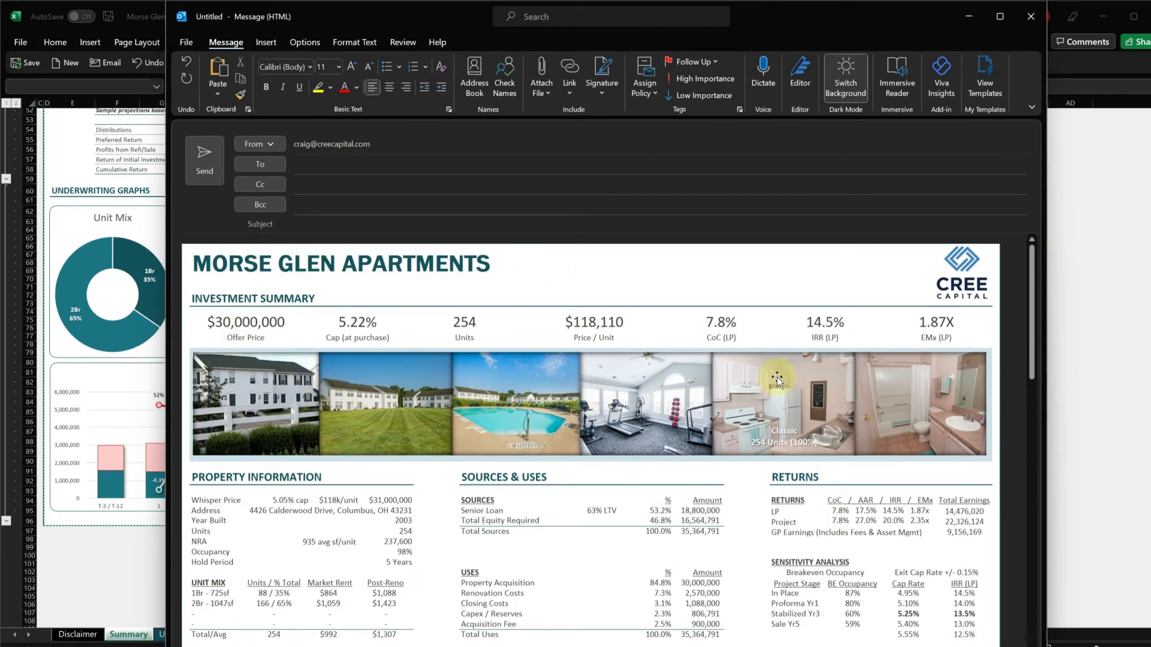
{"action": "left_click", "coordinate": [1031, 16]}
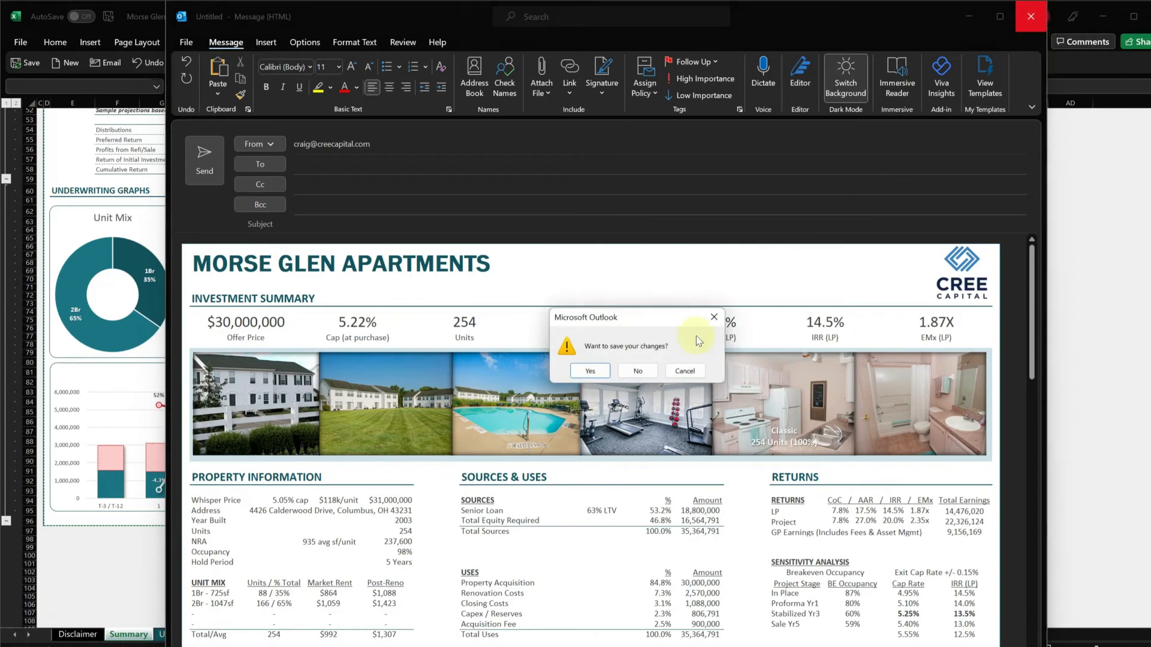
{"action": "left_click", "coordinate": [642, 369]}
{"action": "left_click", "coordinate": [785, 362]}
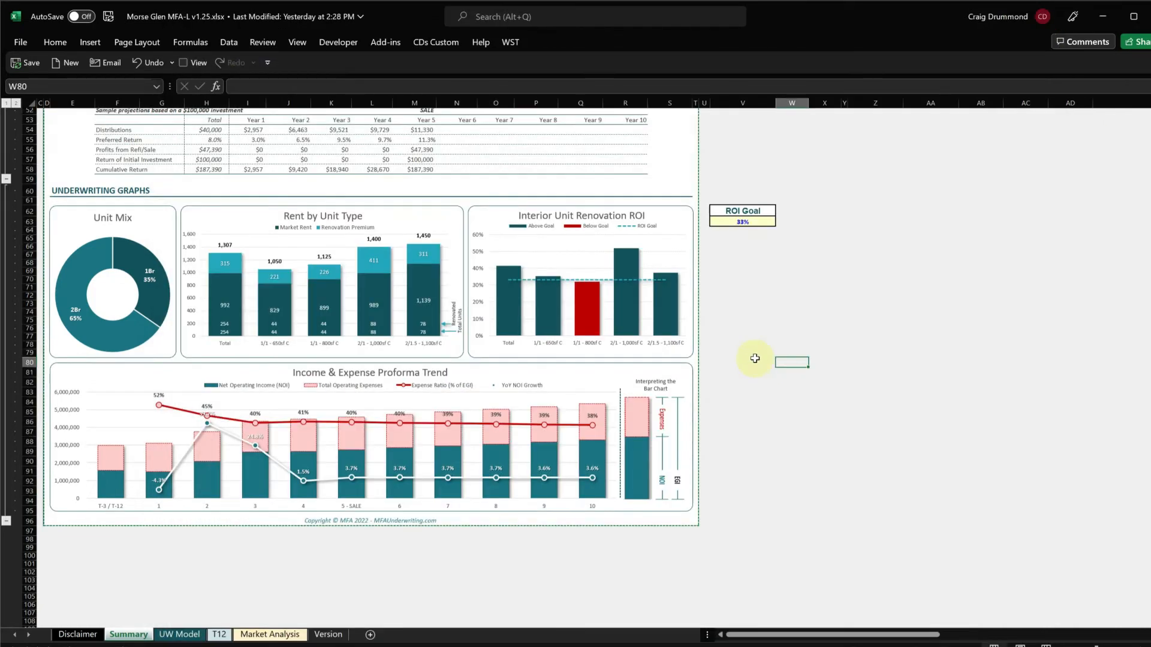
Open the print settings for the Summary sheet and choose Microsoft Print to PDF as the printer
{"action": "scroll", "coordinate": [752, 356], "scroll_direction": "up", "scroll_amount": 15}
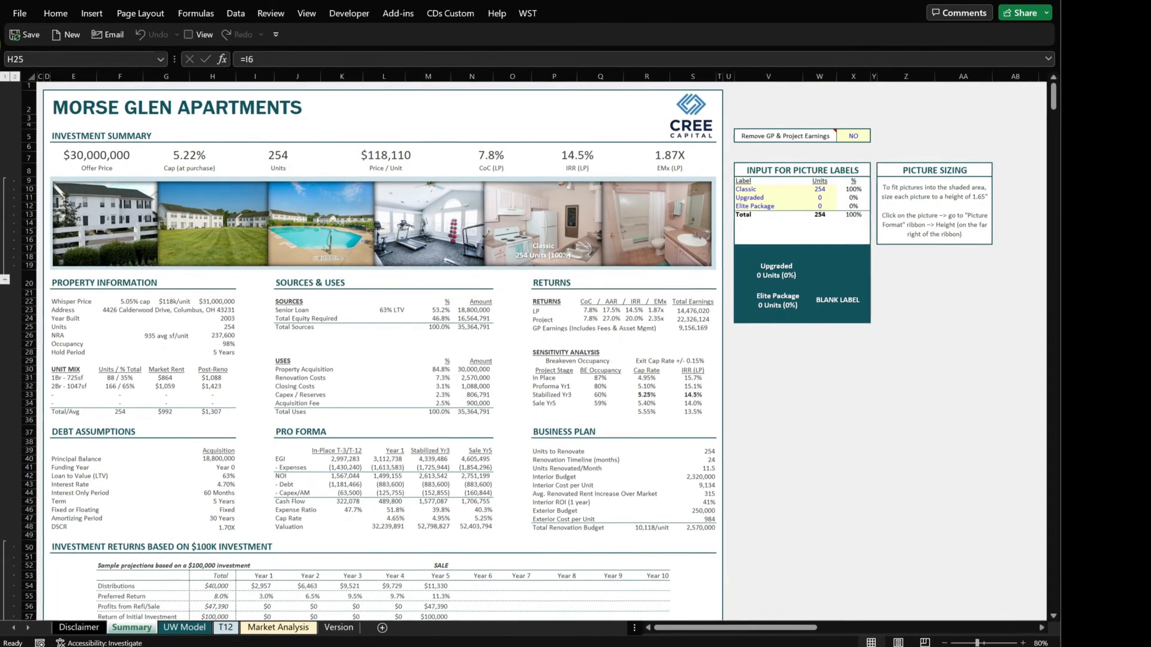
{"action": "left_click", "coordinate": [20, 12]}
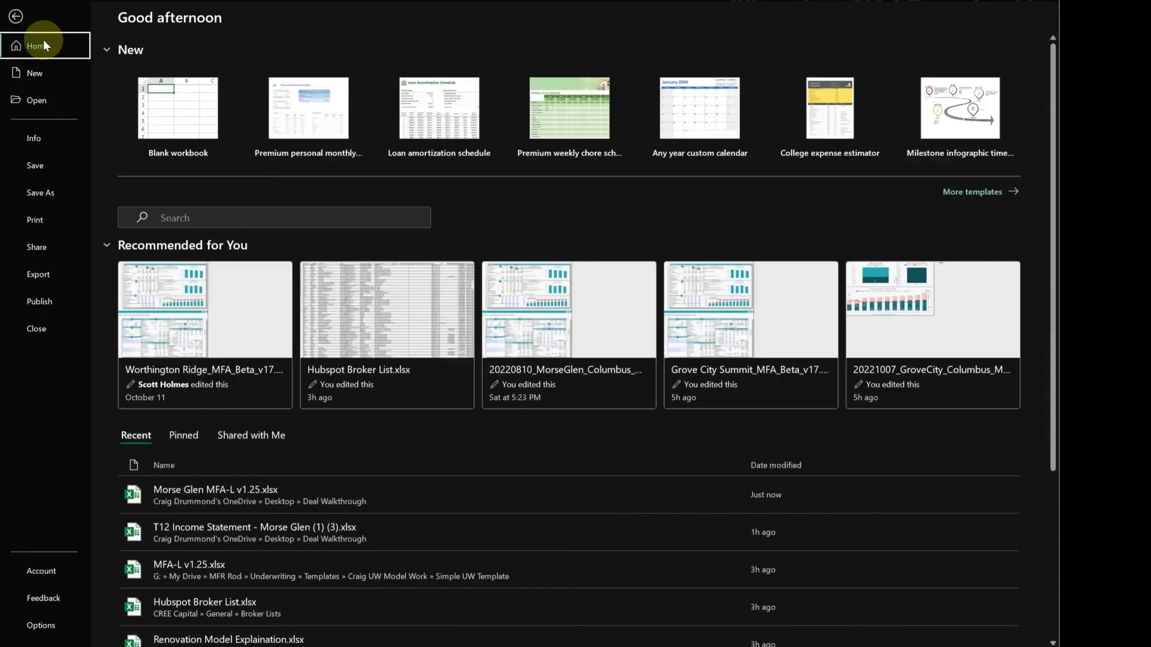
{"action": "left_click", "coordinate": [36, 222]}
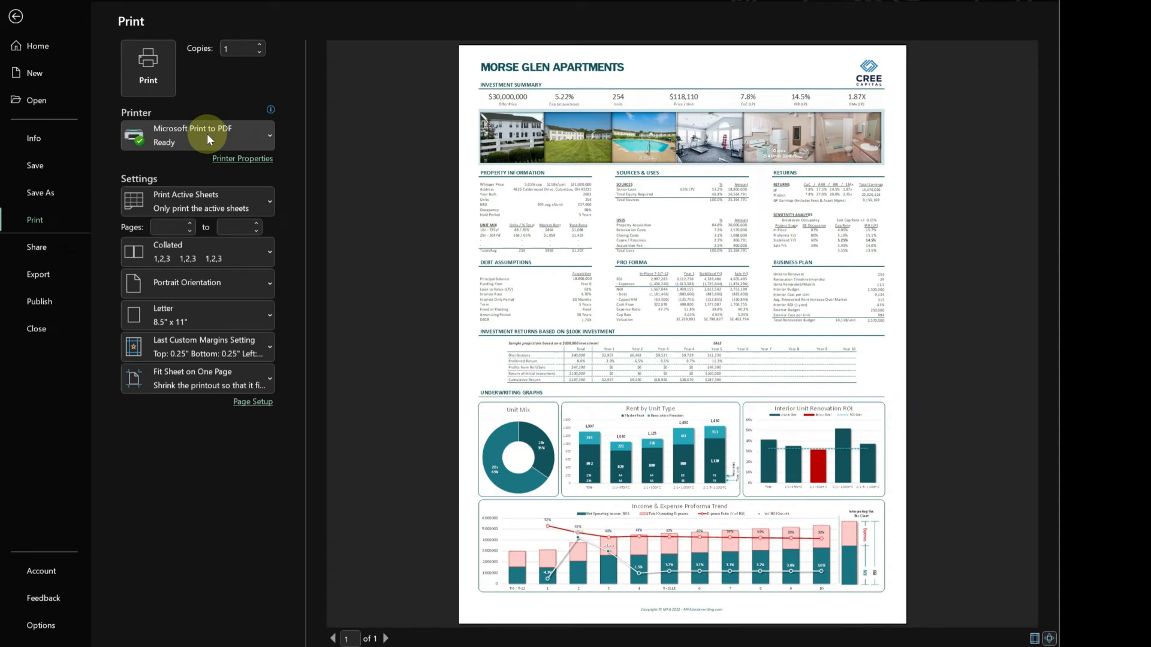
{"action": "left_click", "coordinate": [206, 134]}
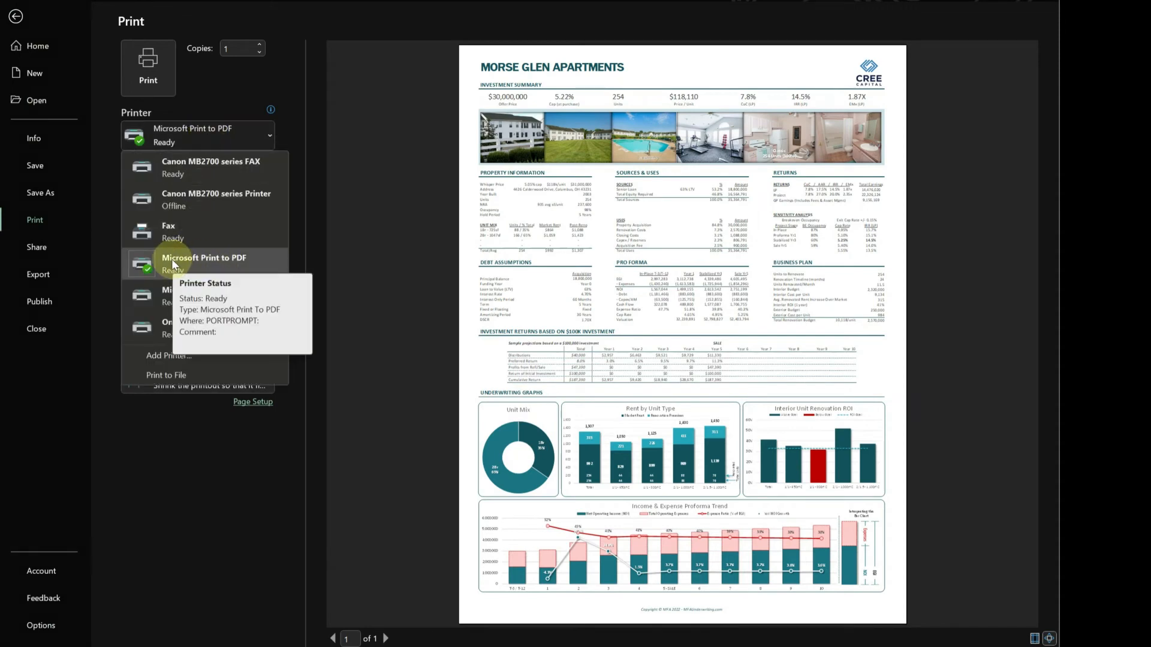
{"action": "left_click", "coordinate": [222, 261]}
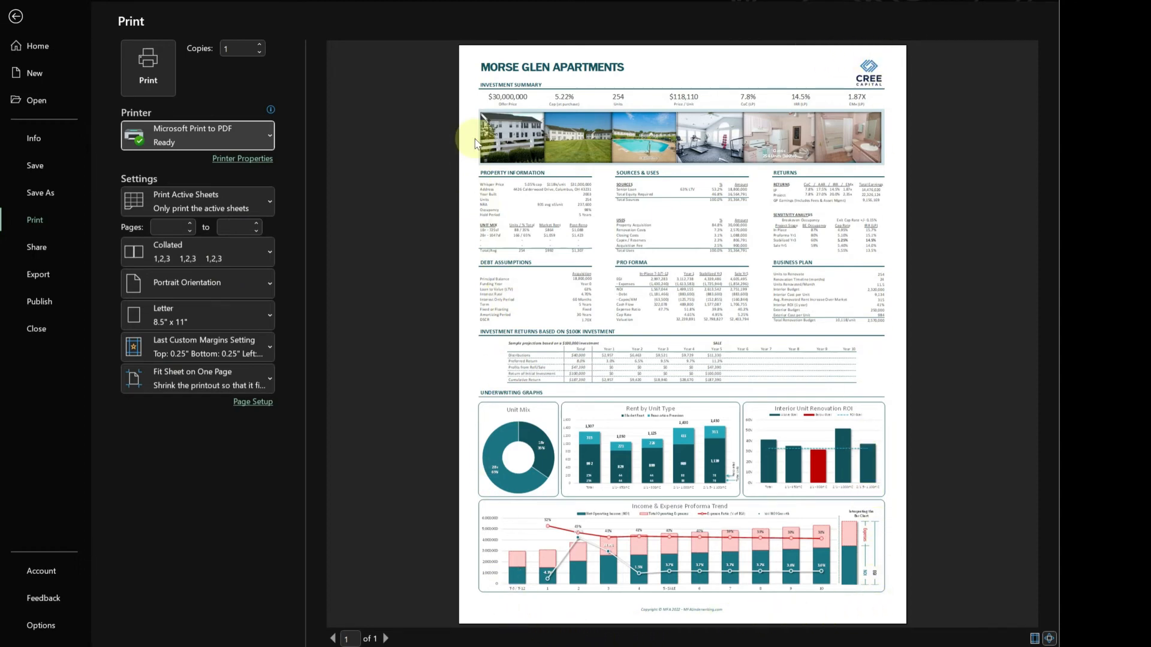
Print the investment summary and save the PDF output on the Desktop under the name test
{"action": "left_click", "coordinate": [160, 77]}
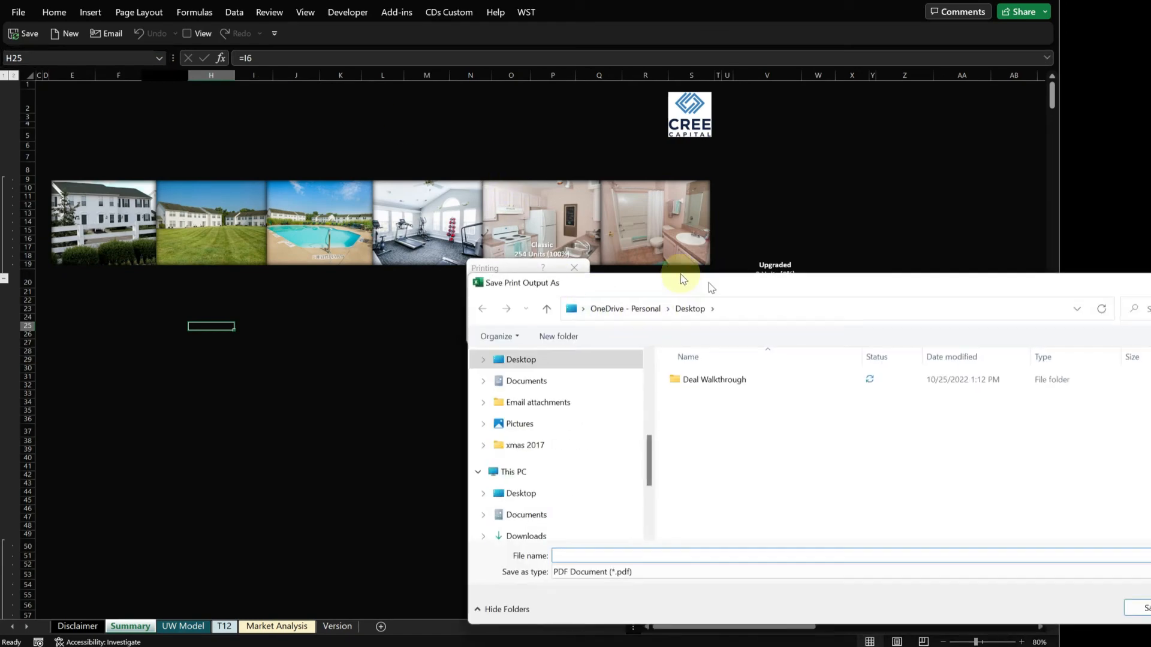
{"action": "left_click_drag", "start_coordinate": [716, 289], "coordinate": [368, 159]}
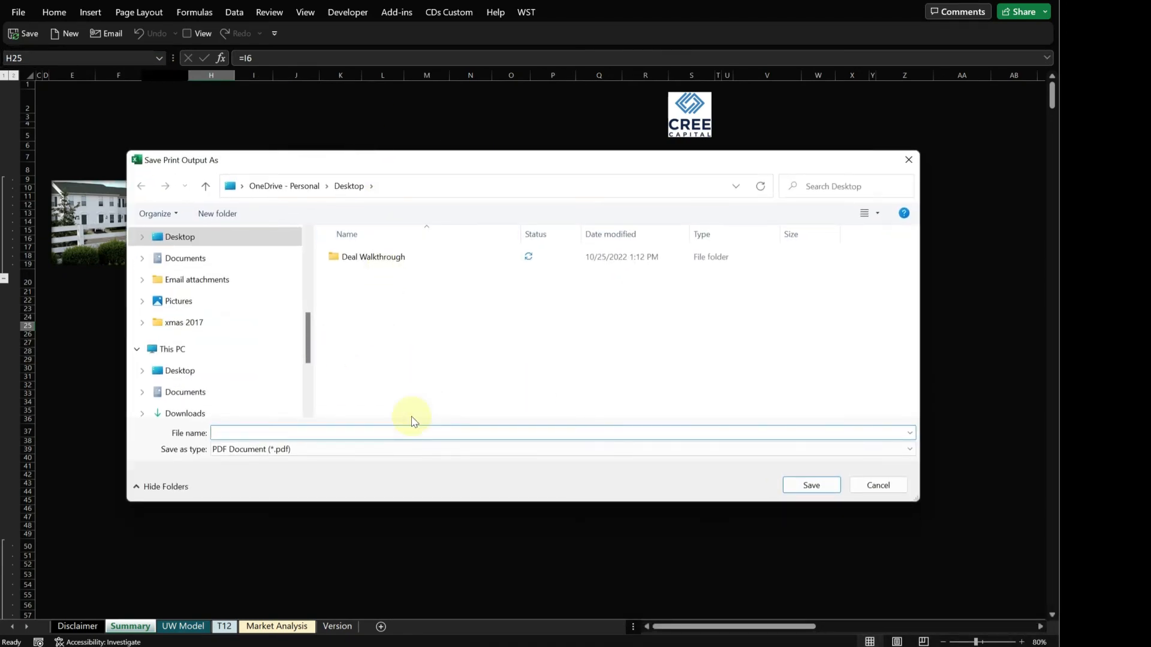
{"action": "type", "text": "test"}
{"action": "key", "text": "Return"}
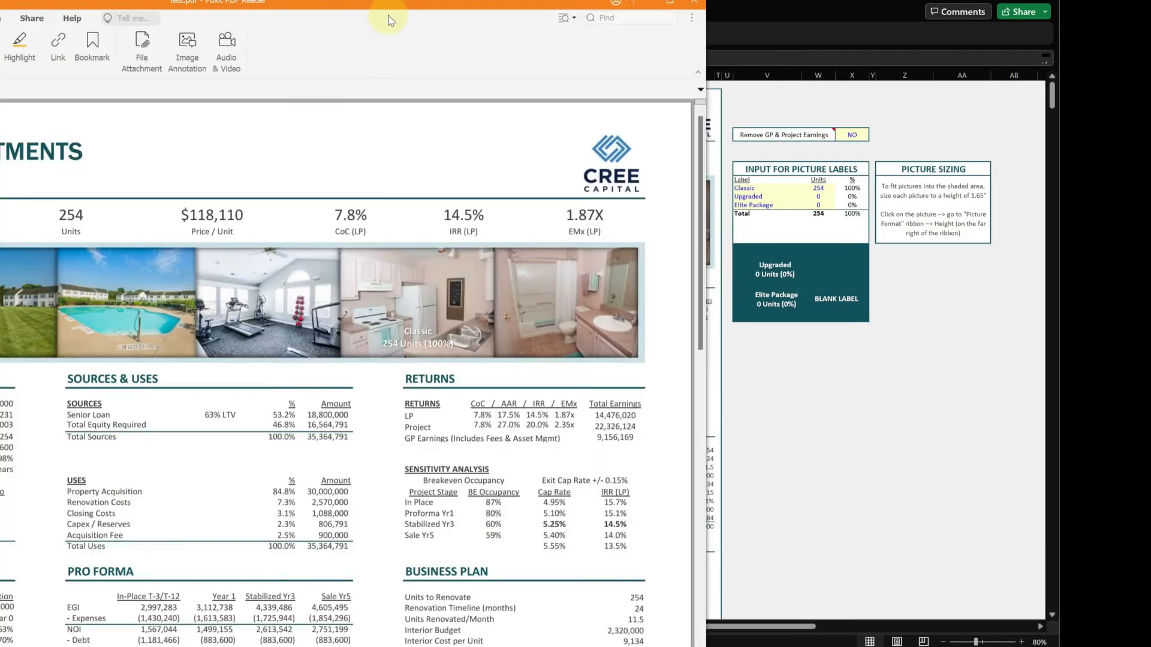
Review the whole page of test.pdf from the title to the copyright line and close the PDF reader
{"action": "left_click_drag", "start_coordinate": [386, 13], "coordinate": [666, 0]}
{"action": "scroll", "coordinate": [491, 284], "scroll_direction": "down", "scroll_amount": 3, "text": "ctrl"}
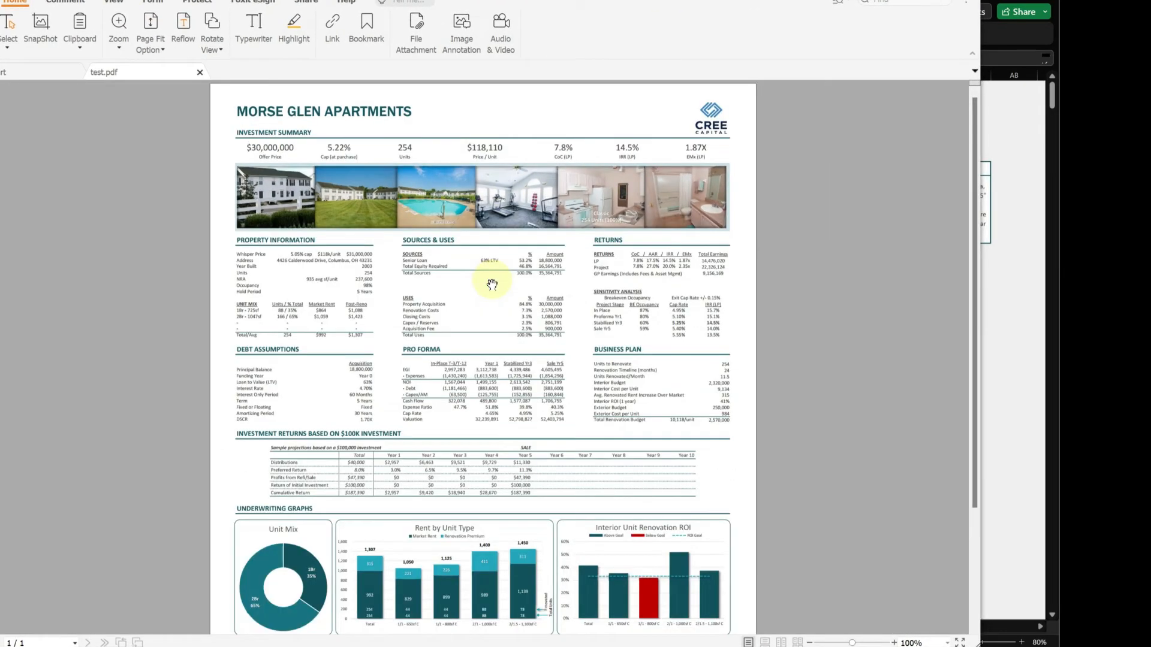
{"action": "scroll", "coordinate": [749, 373], "scroll_direction": "down", "scroll_amount": 3}
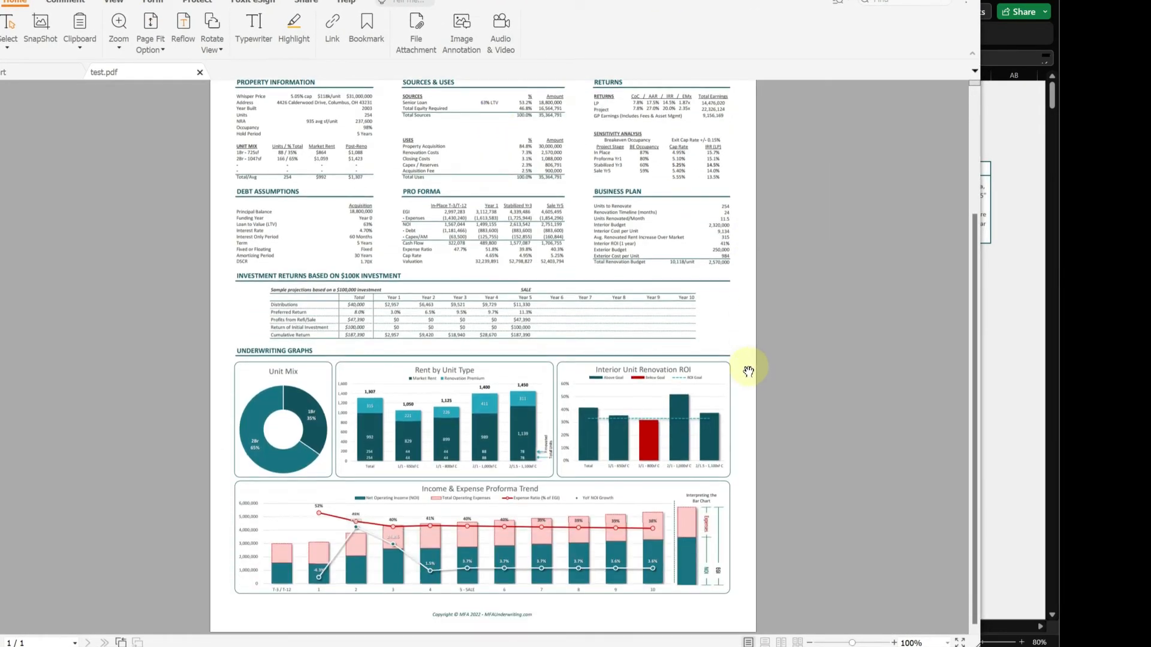
{"action": "scroll", "coordinate": [748, 371], "scroll_direction": "up", "scroll_amount": 3}
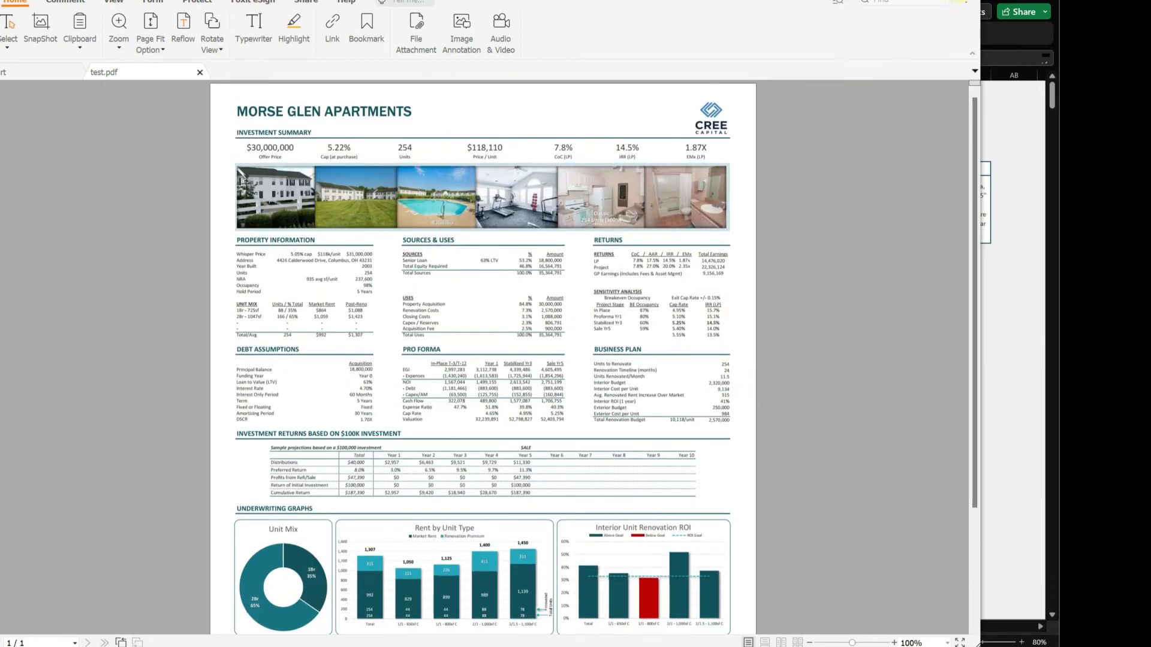
{"action": "key", "text": "alt+F4"}
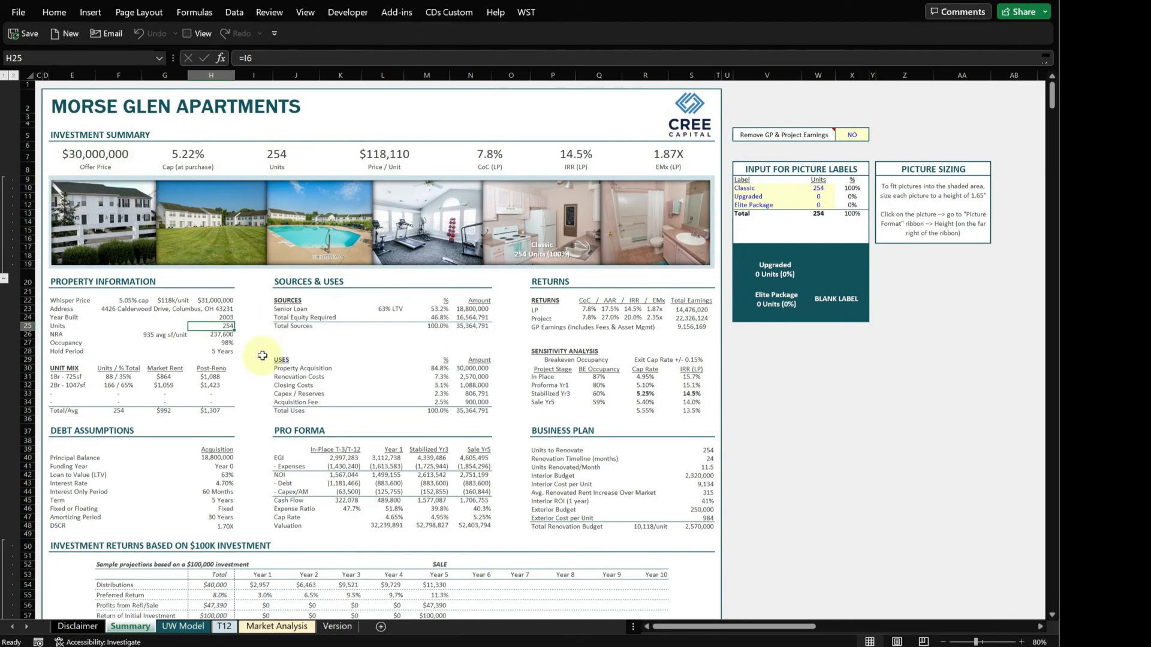
Try collapsing the grouped rows behind the property pictures, and expand them again
{"action": "left_click", "coordinate": [790, 359]}
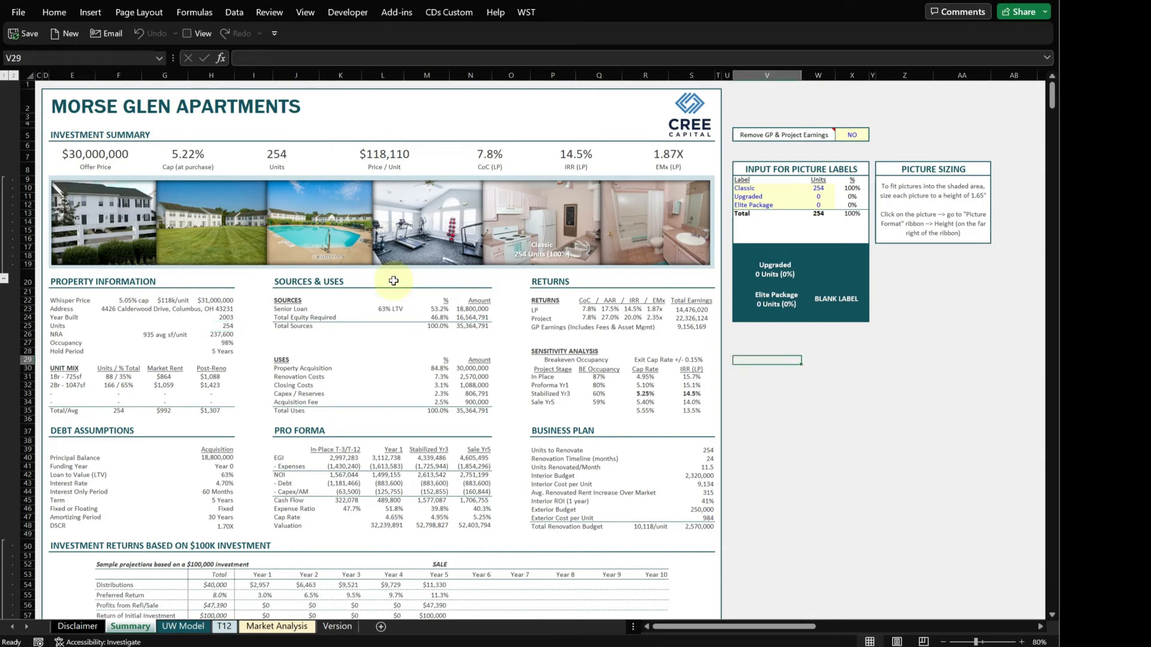
{"action": "left_click", "coordinate": [5, 279]}
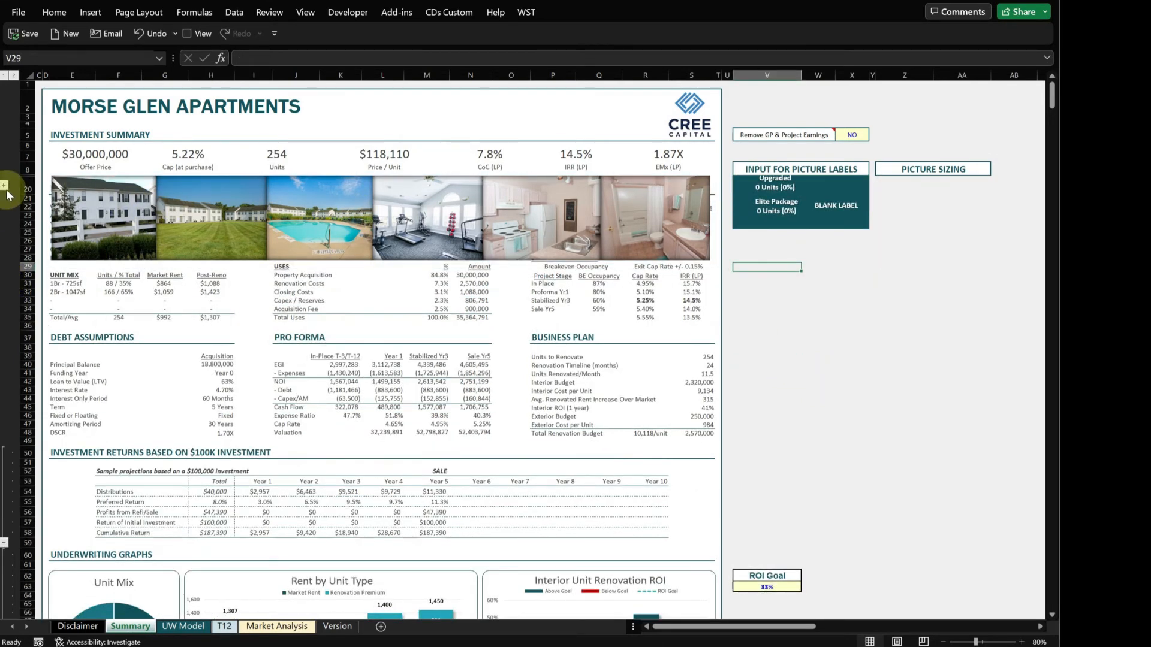
{"action": "left_click", "coordinate": [8, 193]}
Set all six property pictures in the Investment Summary strip to move and size with cells
{"action": "left_click", "coordinate": [93, 228]}
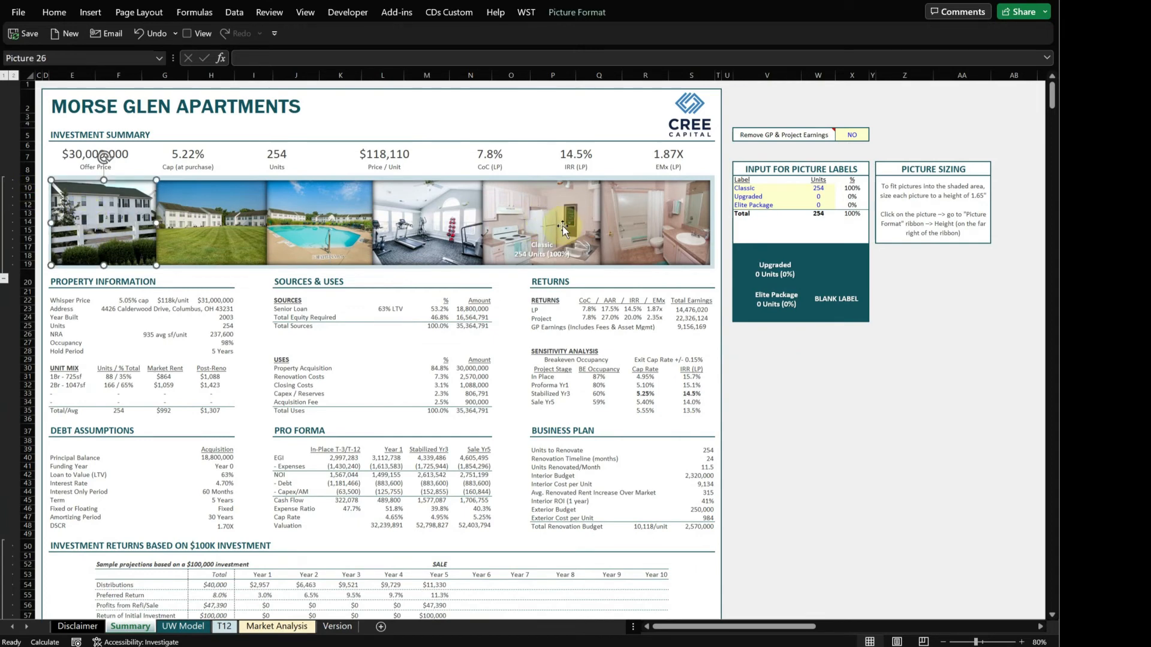
{"action": "left_click", "coordinate": [619, 228], "text": "ctrl"}
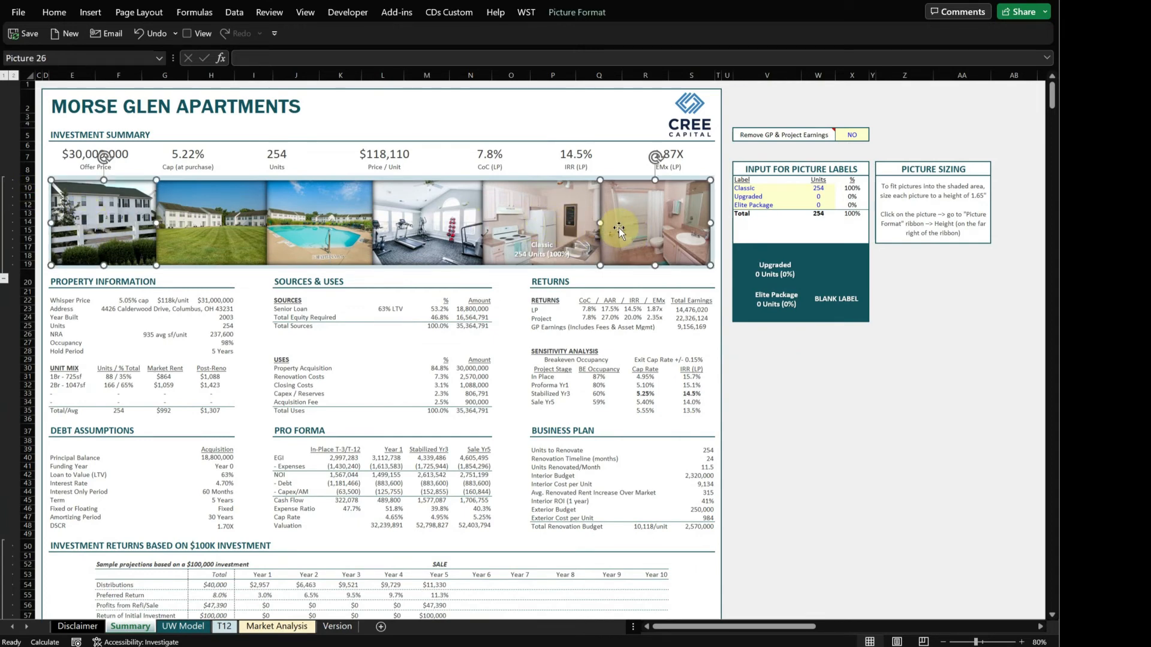
{"action": "left_click", "coordinate": [228, 232], "text": "ctrl"}
{"action": "left_click", "coordinate": [339, 218], "text": "ctrl"}
{"action": "left_click", "coordinate": [403, 222], "text": "ctrl"}
{"action": "left_click", "coordinate": [549, 210], "text": "ctrl"}
{"action": "right_click", "coordinate": [556, 205]}
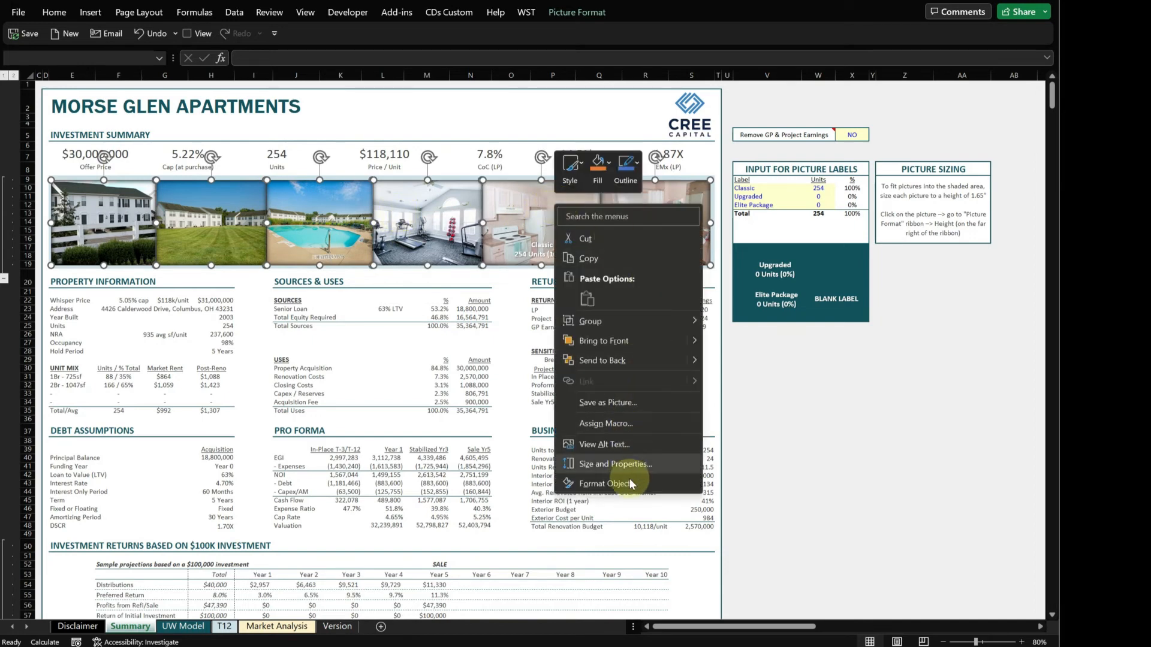
{"action": "left_click", "coordinate": [610, 482]}
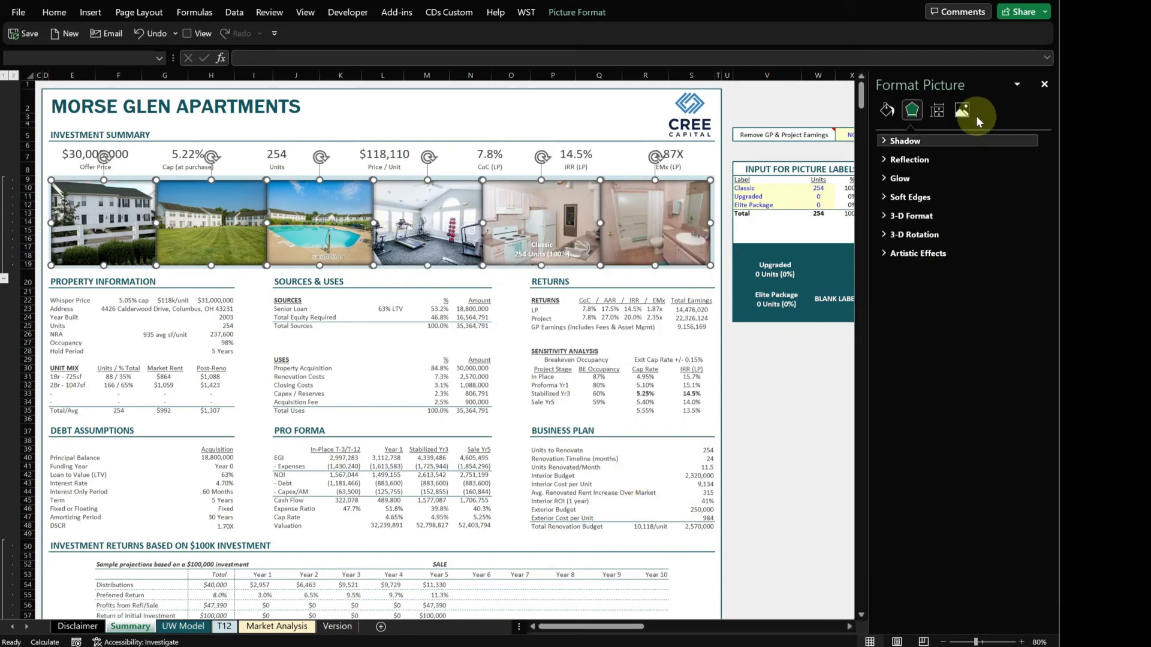
{"action": "left_click", "coordinate": [937, 110]}
{"action": "left_click", "coordinate": [917, 160]}
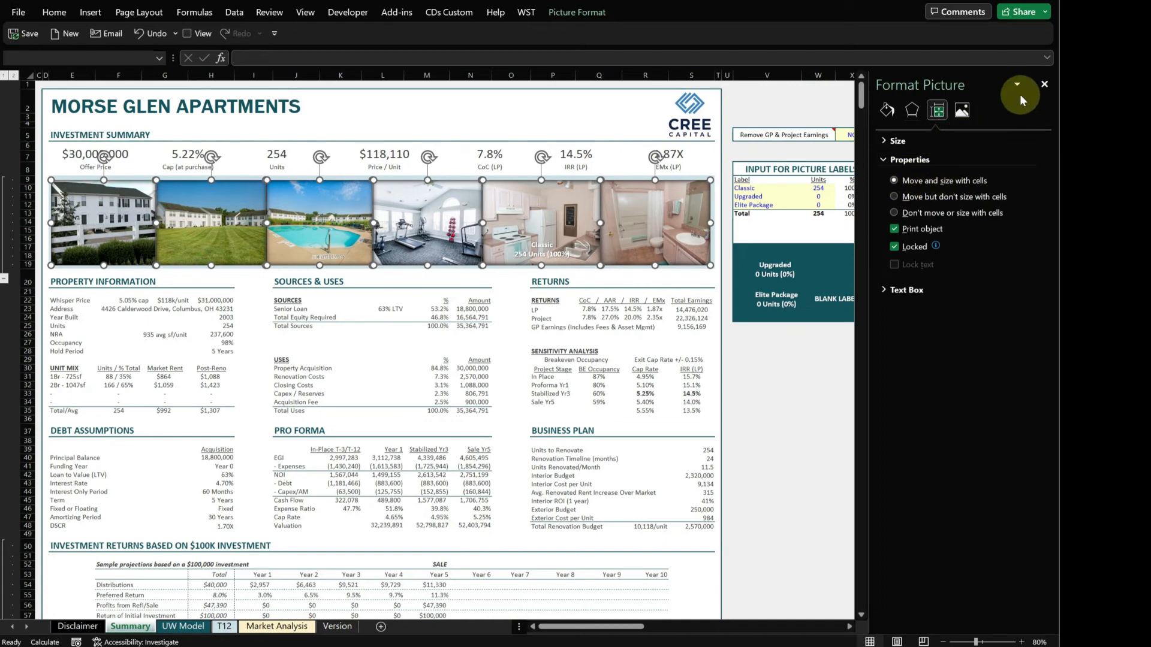
{"action": "left_click", "coordinate": [1041, 87]}
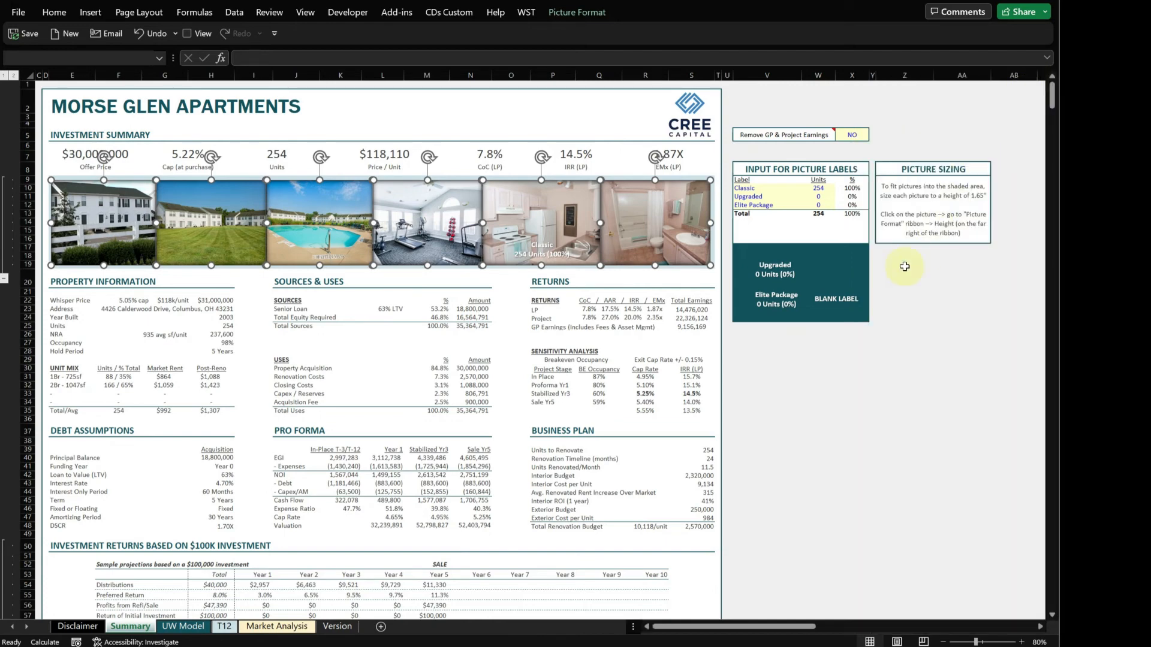
Collapse the grouped rows of the property pictures and of the Investment Returns Based on $100K Investment section
{"action": "left_click", "coordinate": [808, 360]}
{"action": "left_click", "coordinate": [4, 278]}
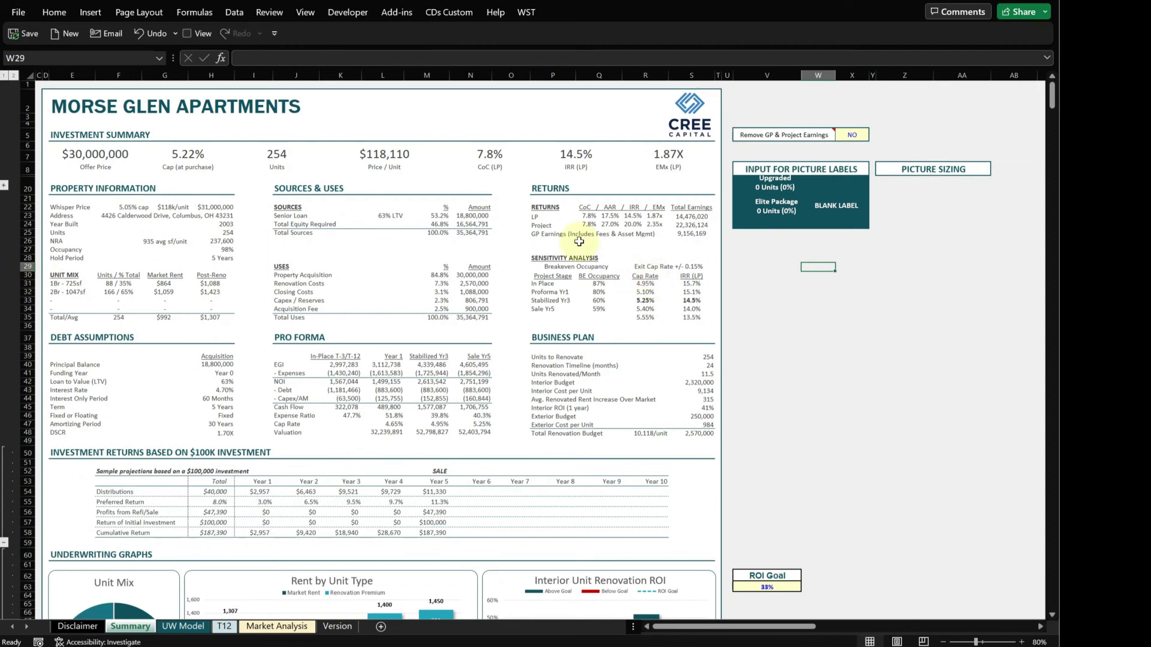
{"action": "scroll", "coordinate": [347, 364], "scroll_direction": "down", "scroll_amount": 6}
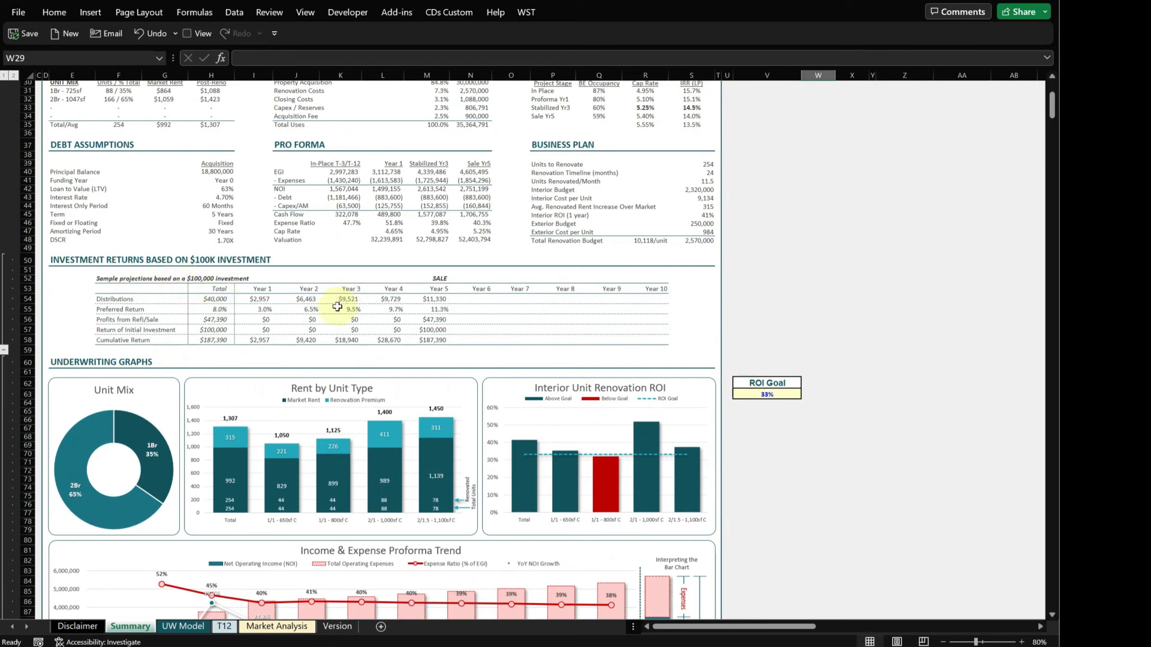
{"action": "left_click", "coordinate": [4, 349]}
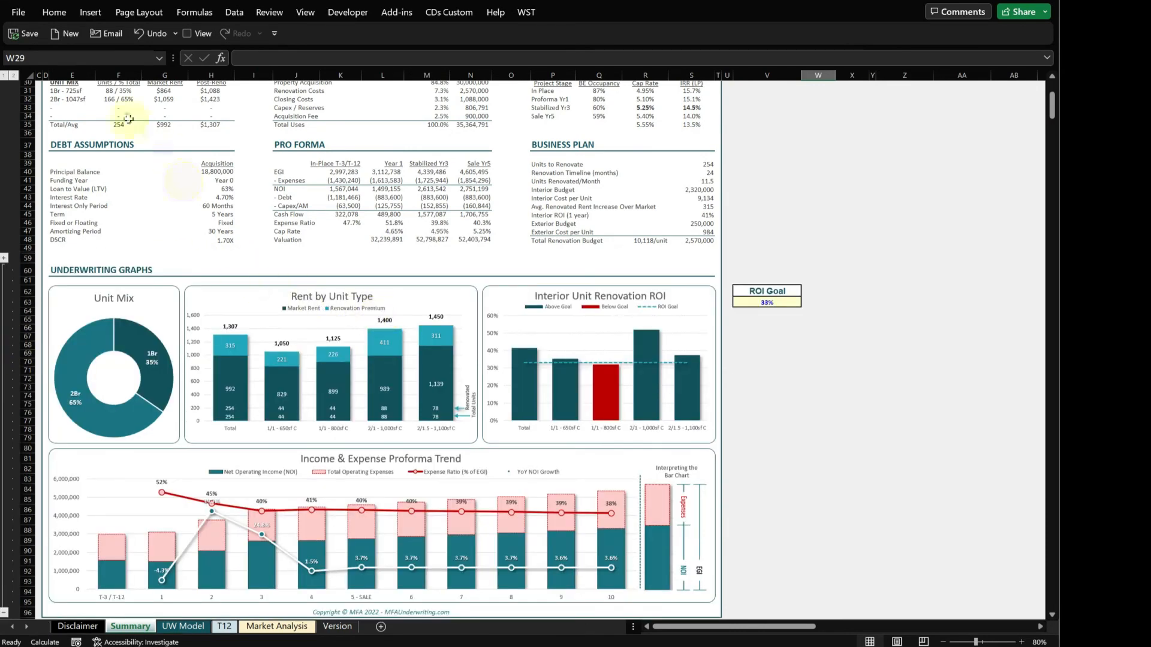
Check the shortened summary in the print preview and return to the Summary sheet without printing
{"action": "left_click", "coordinate": [22, 12]}
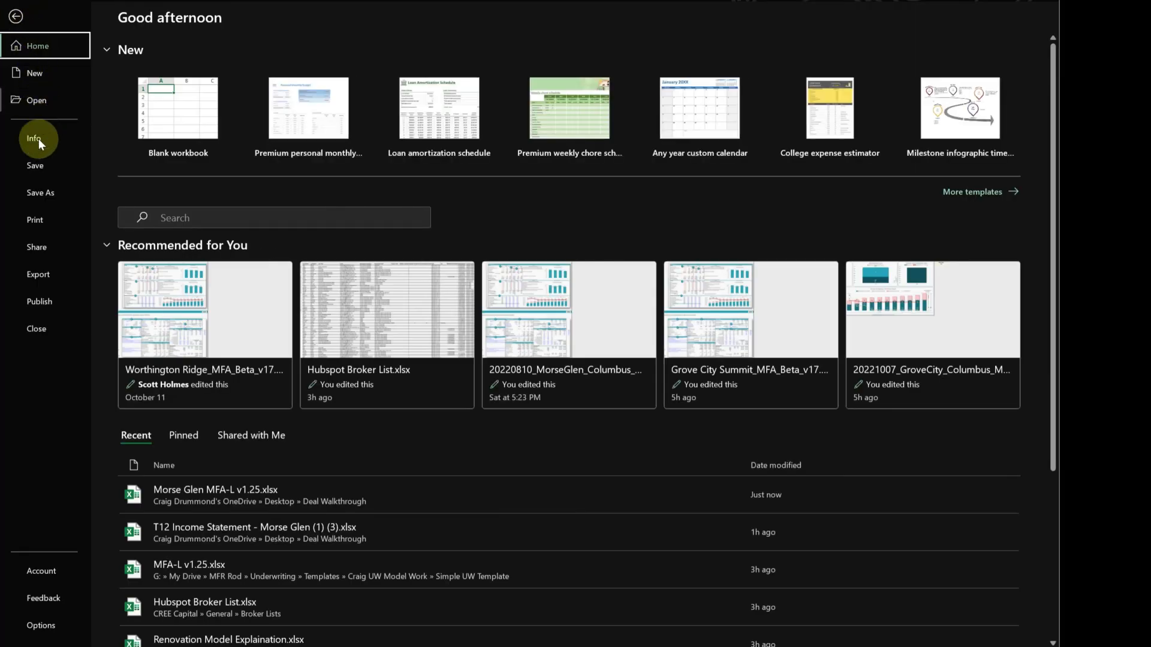
{"action": "left_click", "coordinate": [36, 227]}
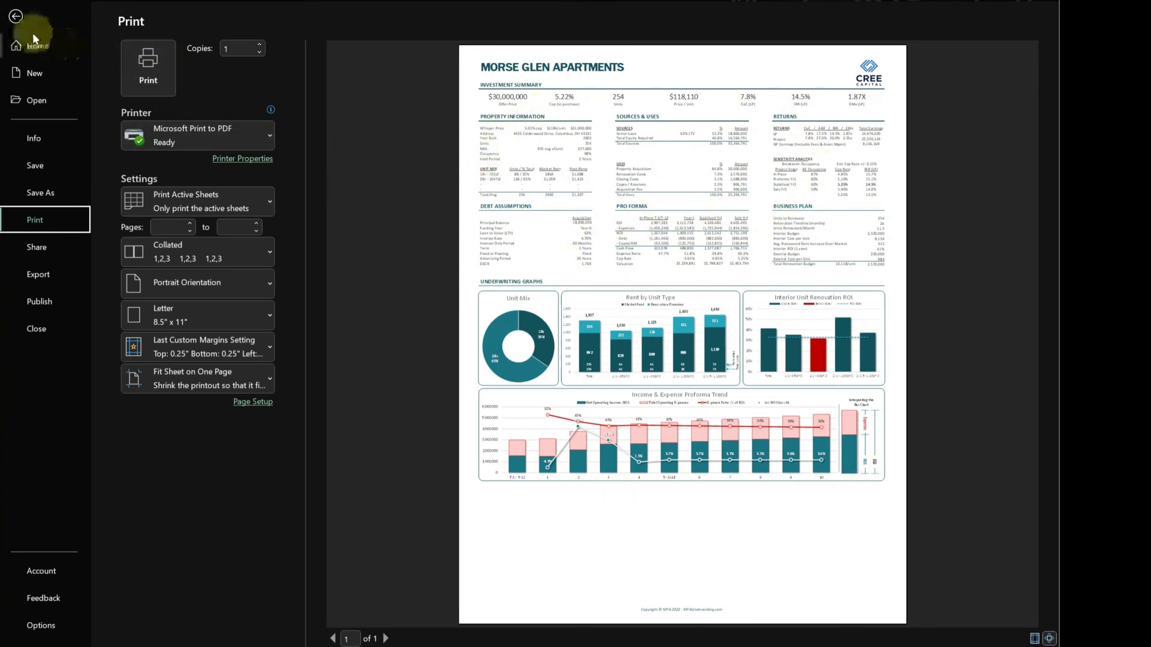
{"action": "left_click", "coordinate": [16, 16]}
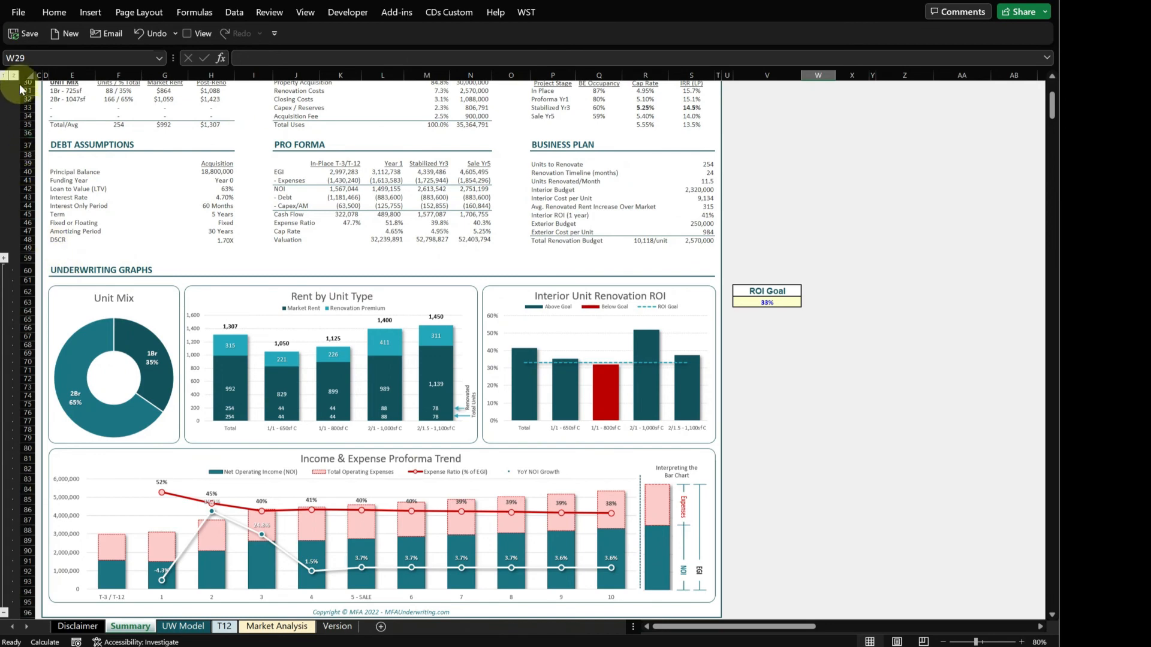
Expand the collapsed picture and investment returns rows again and switch to the Disclaimer sheet
{"action": "scroll", "coordinate": [90, 158], "scroll_direction": "up", "scroll_amount": 9}
{"action": "scroll", "coordinate": [18, 191], "scroll_direction": "up", "scroll_amount": 1}
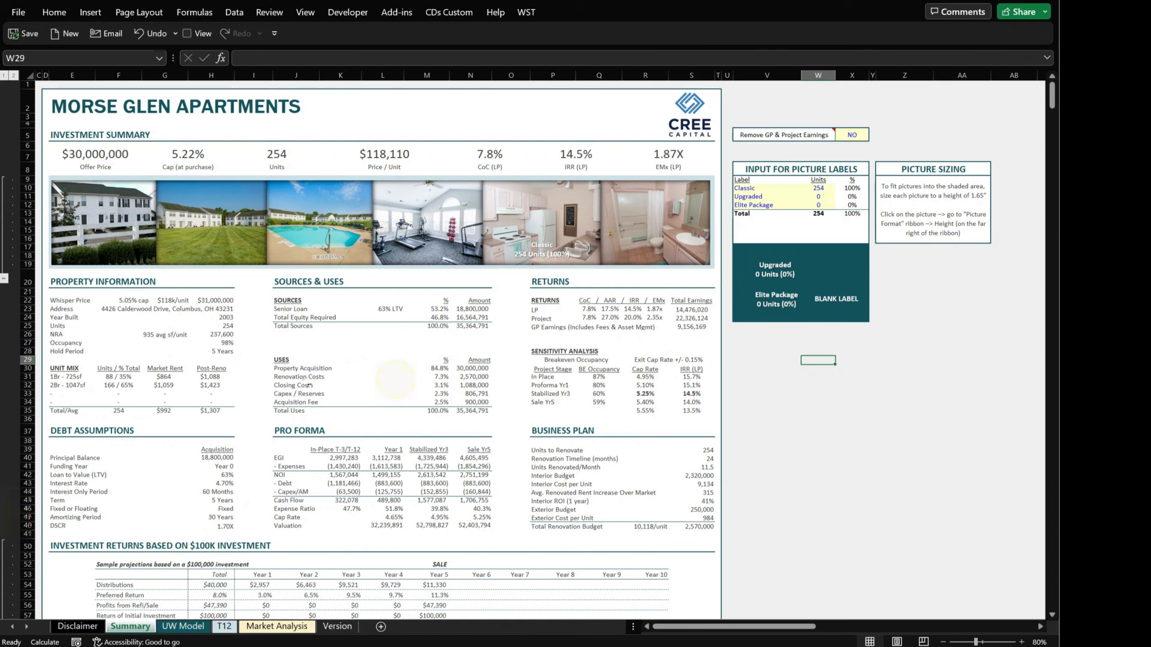
{"action": "left_click", "coordinate": [77, 626]}
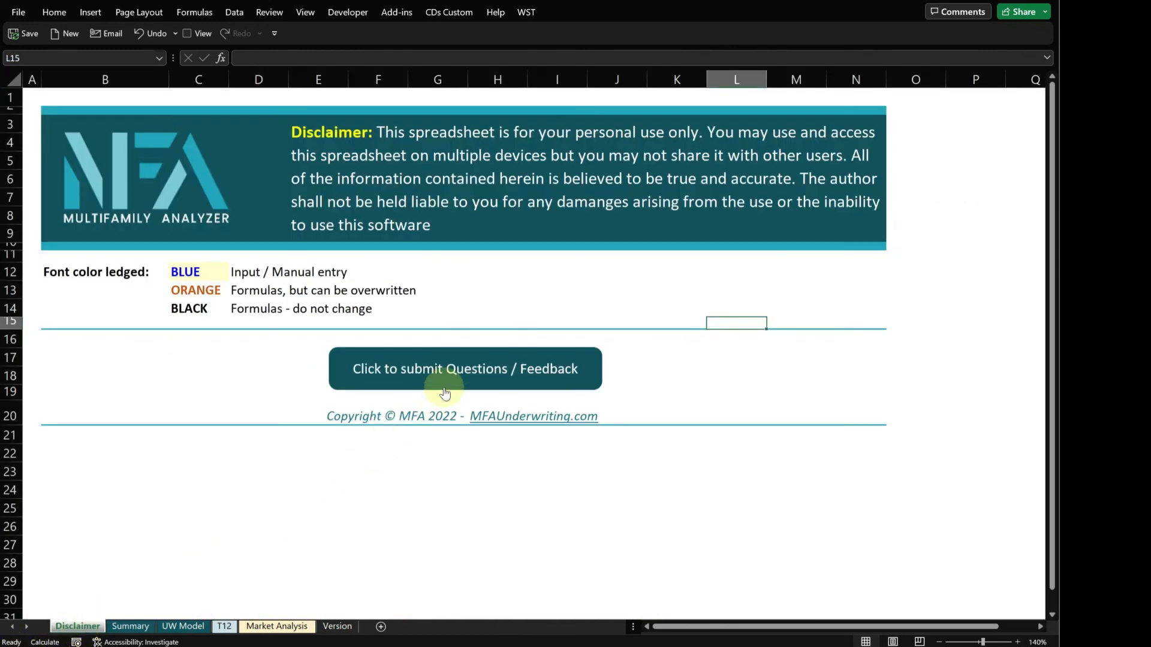